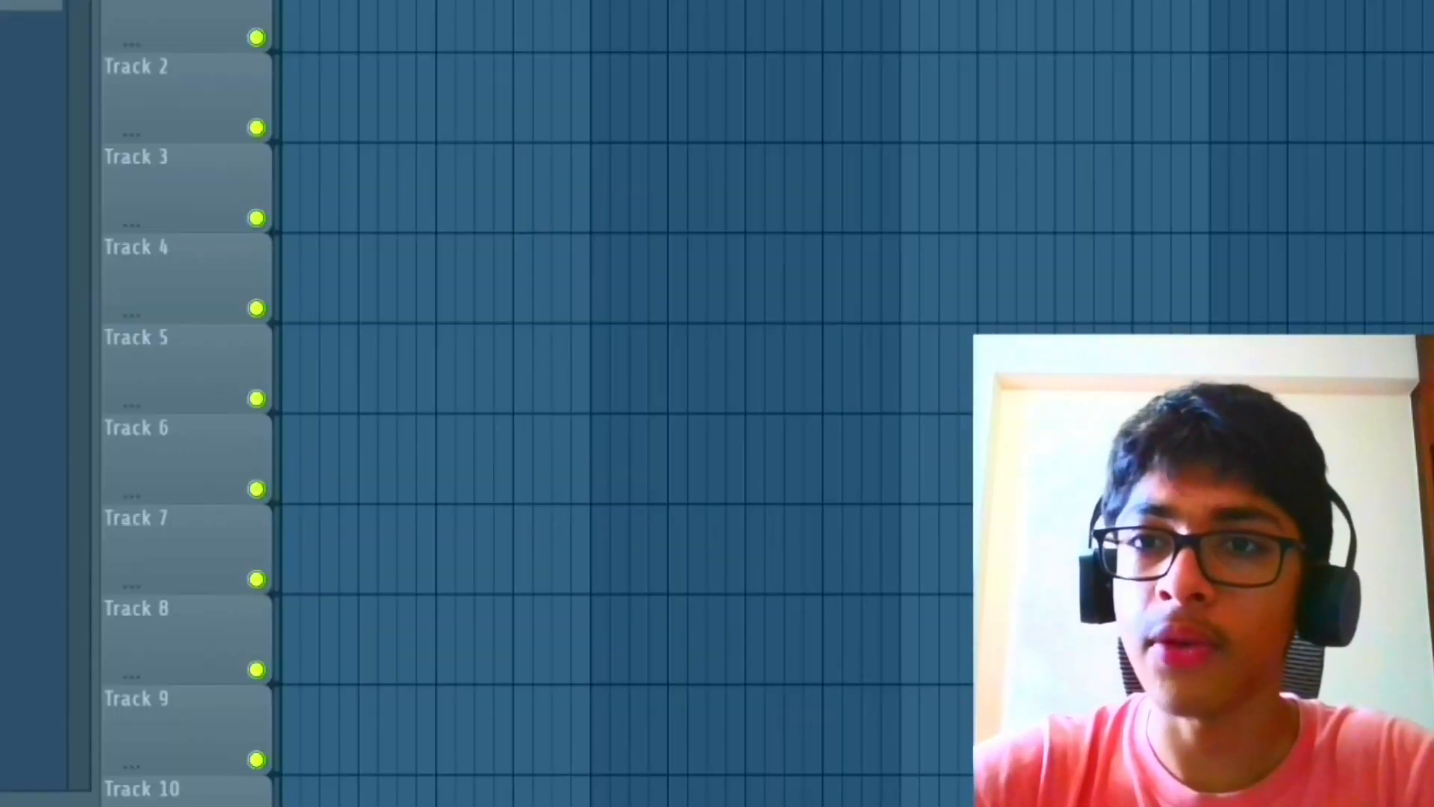
Add a Sketch Cello Section instrument to the channel rack and delete the default Sampler channel.
key(F6)
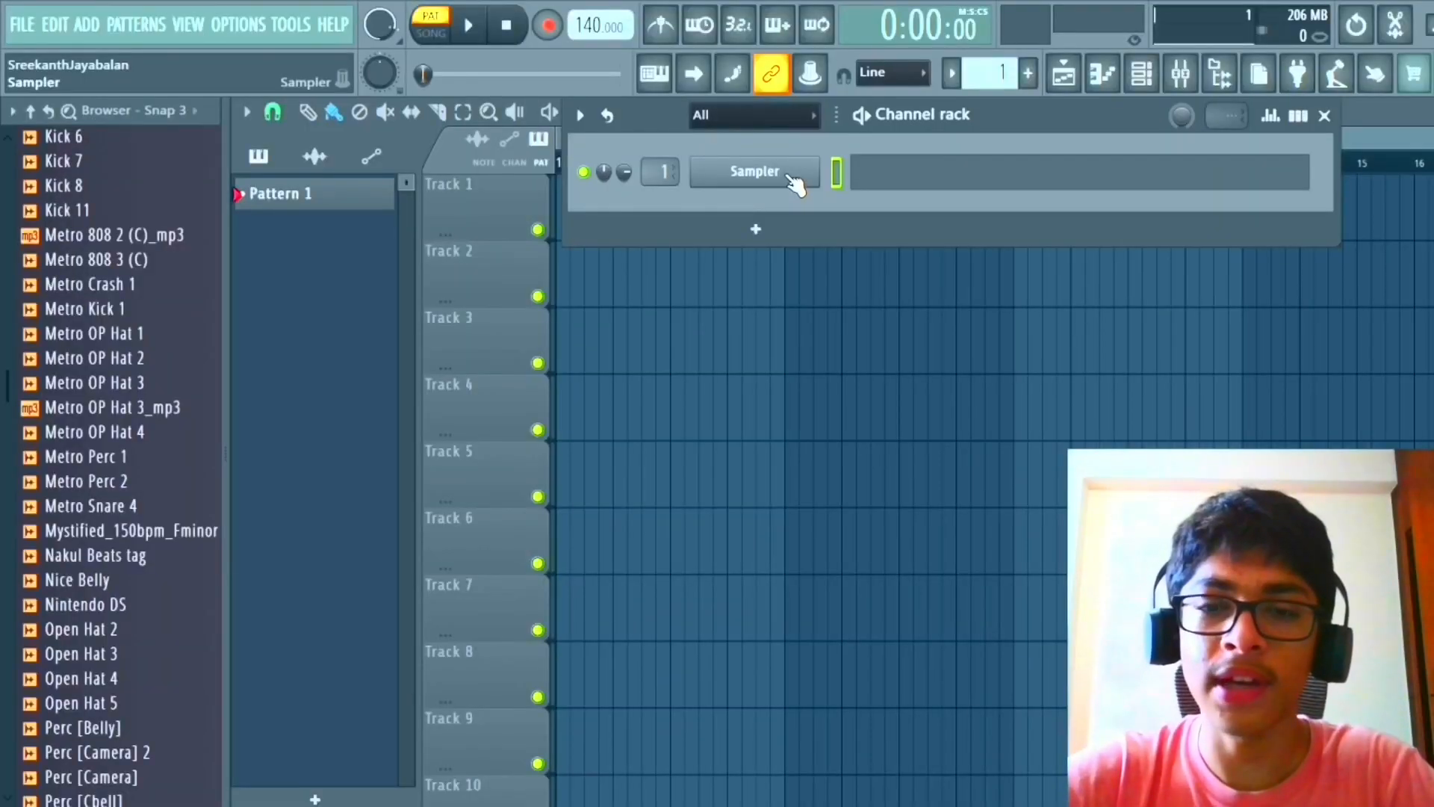
right_click(794, 183)
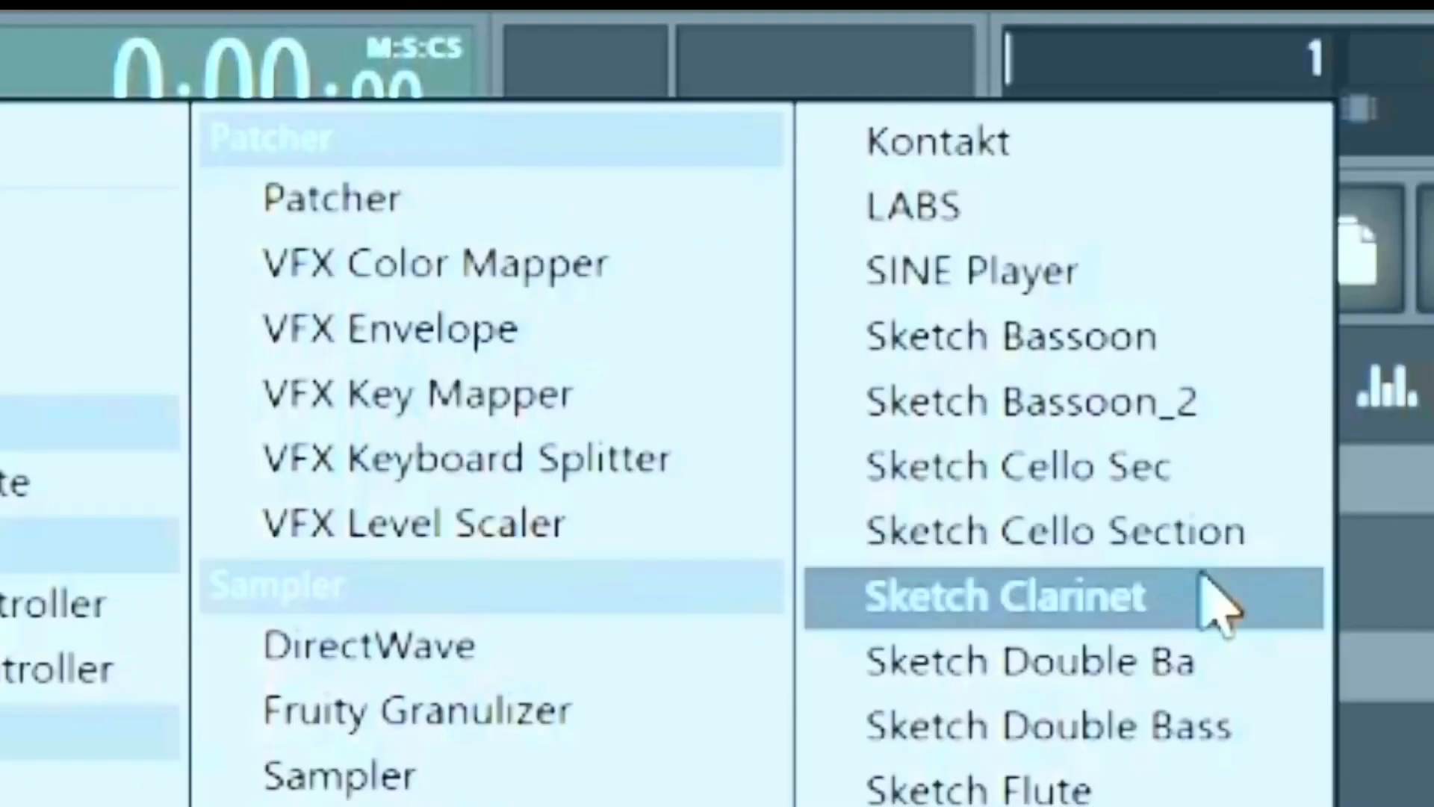
click(1218, 165)
right_click(800, 173)
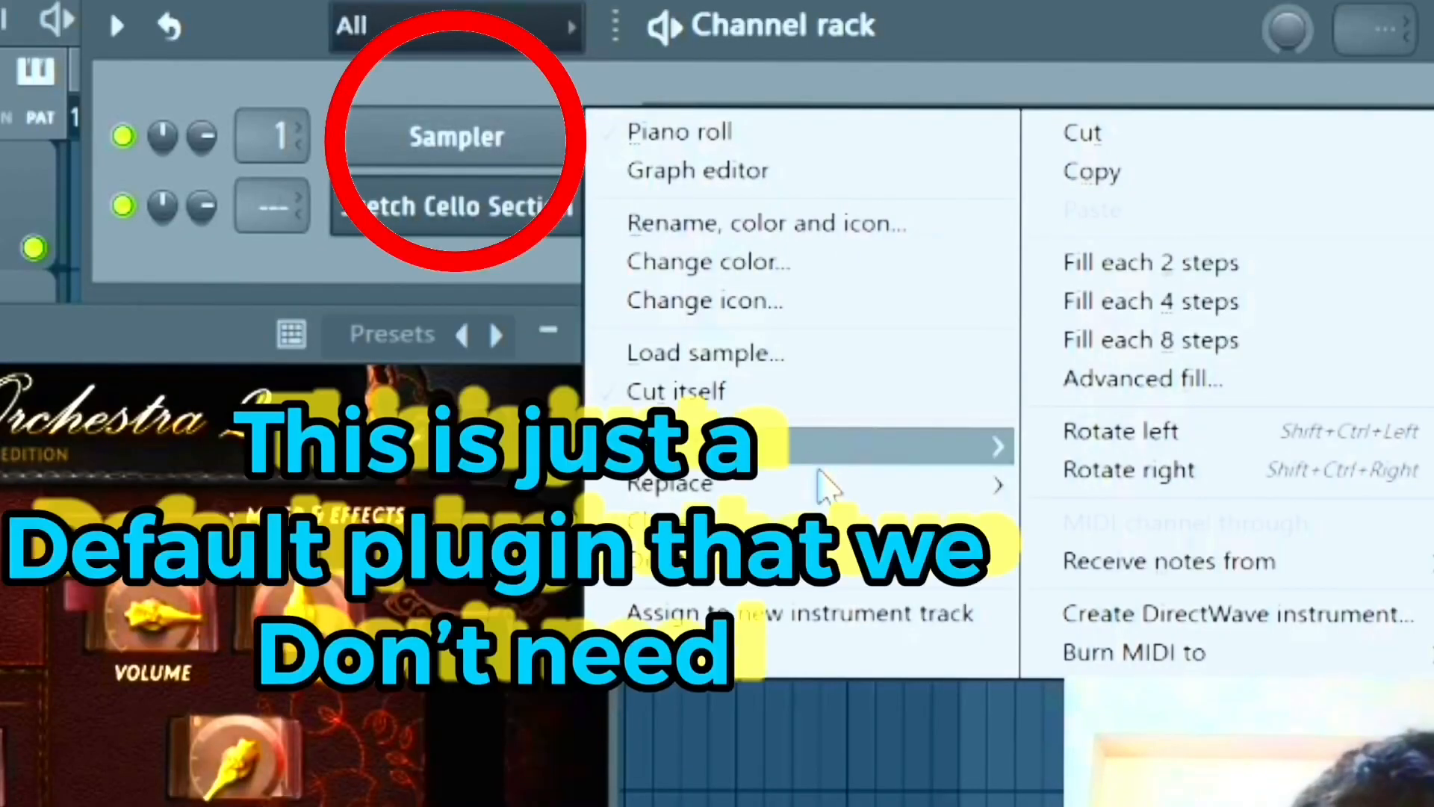
click(811, 572)
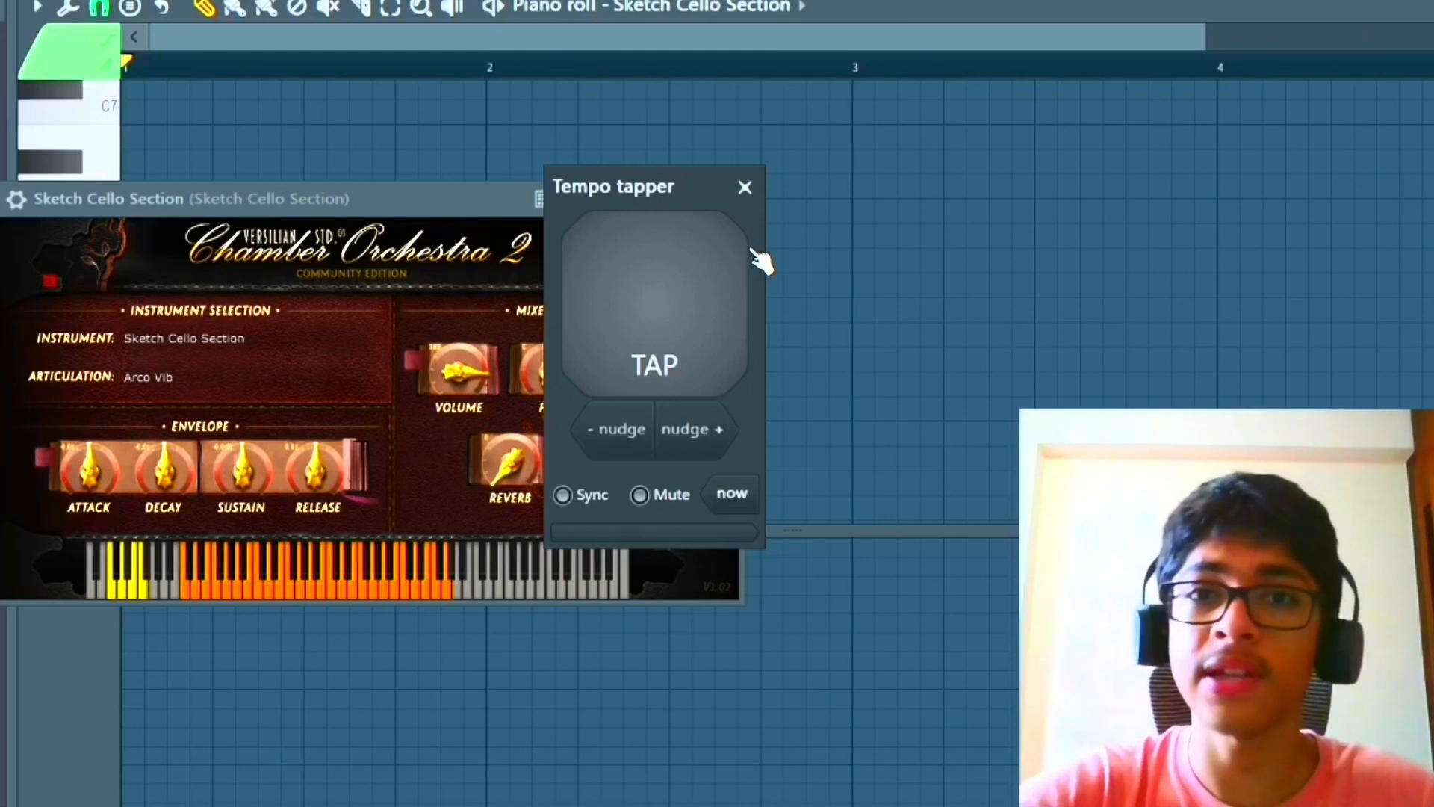
Tap in a project tempo of 91 BPM, then close the tempo tapper and the cello plugin window.
click(700, 318)
click(700, 318)
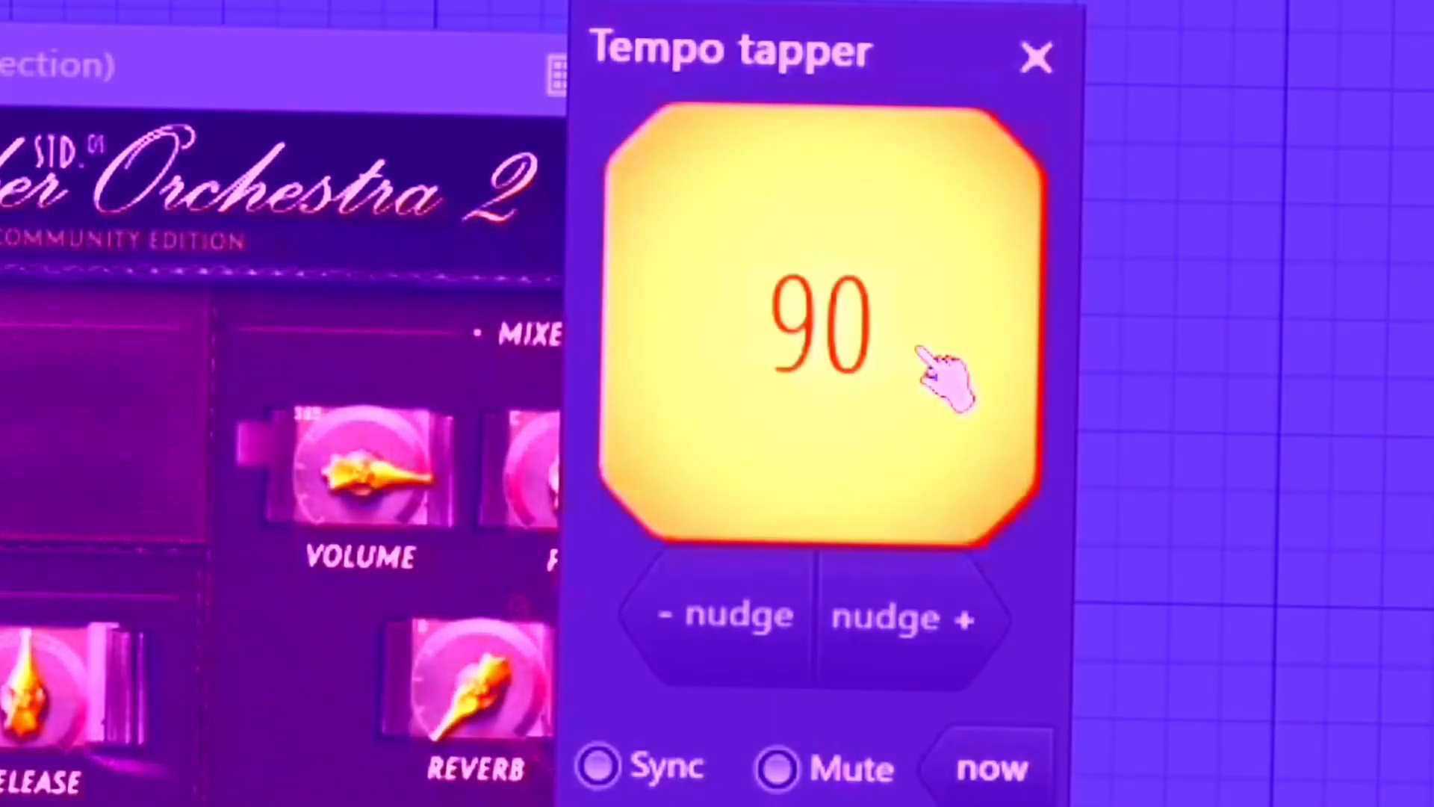
click(700, 317)
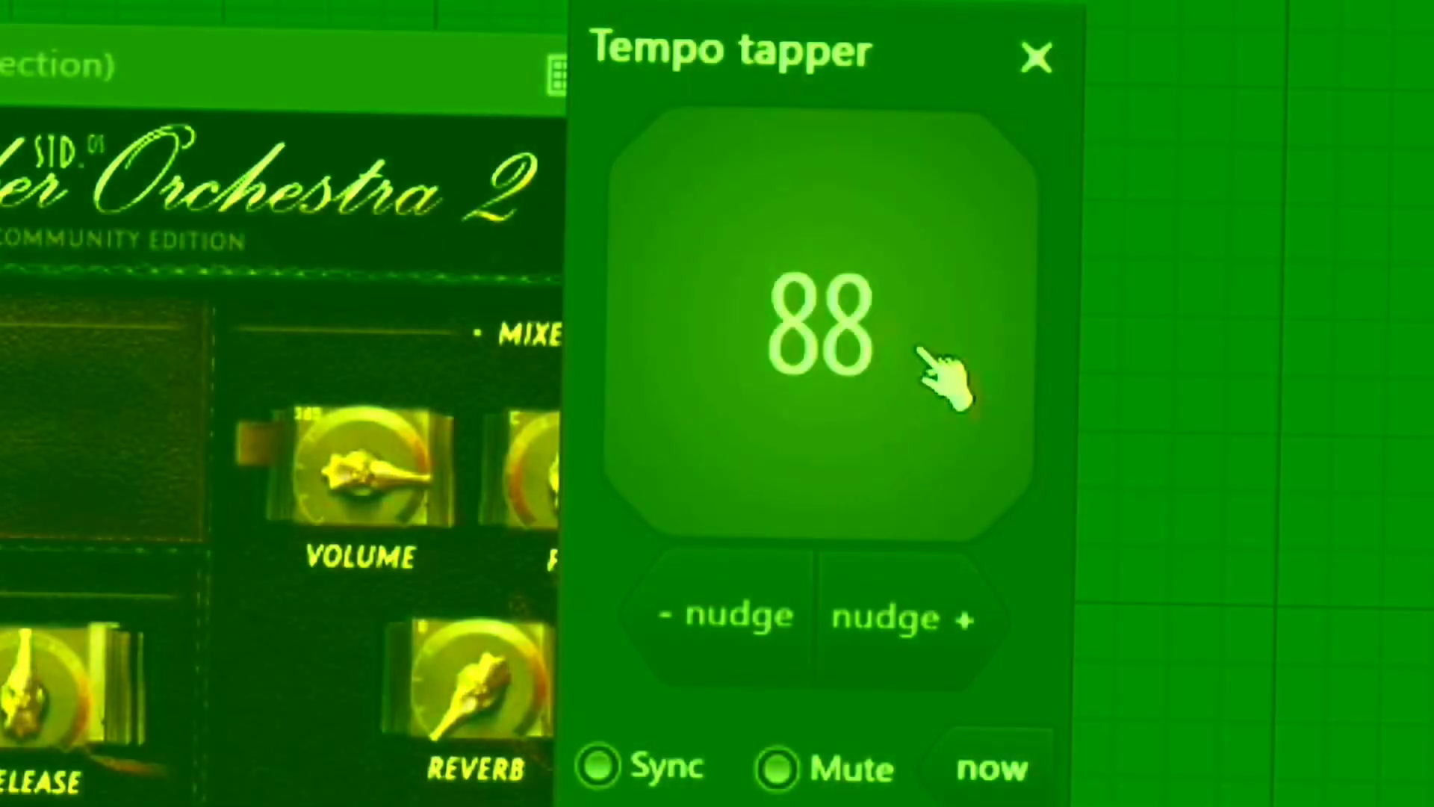
click(926, 357)
click(926, 357)
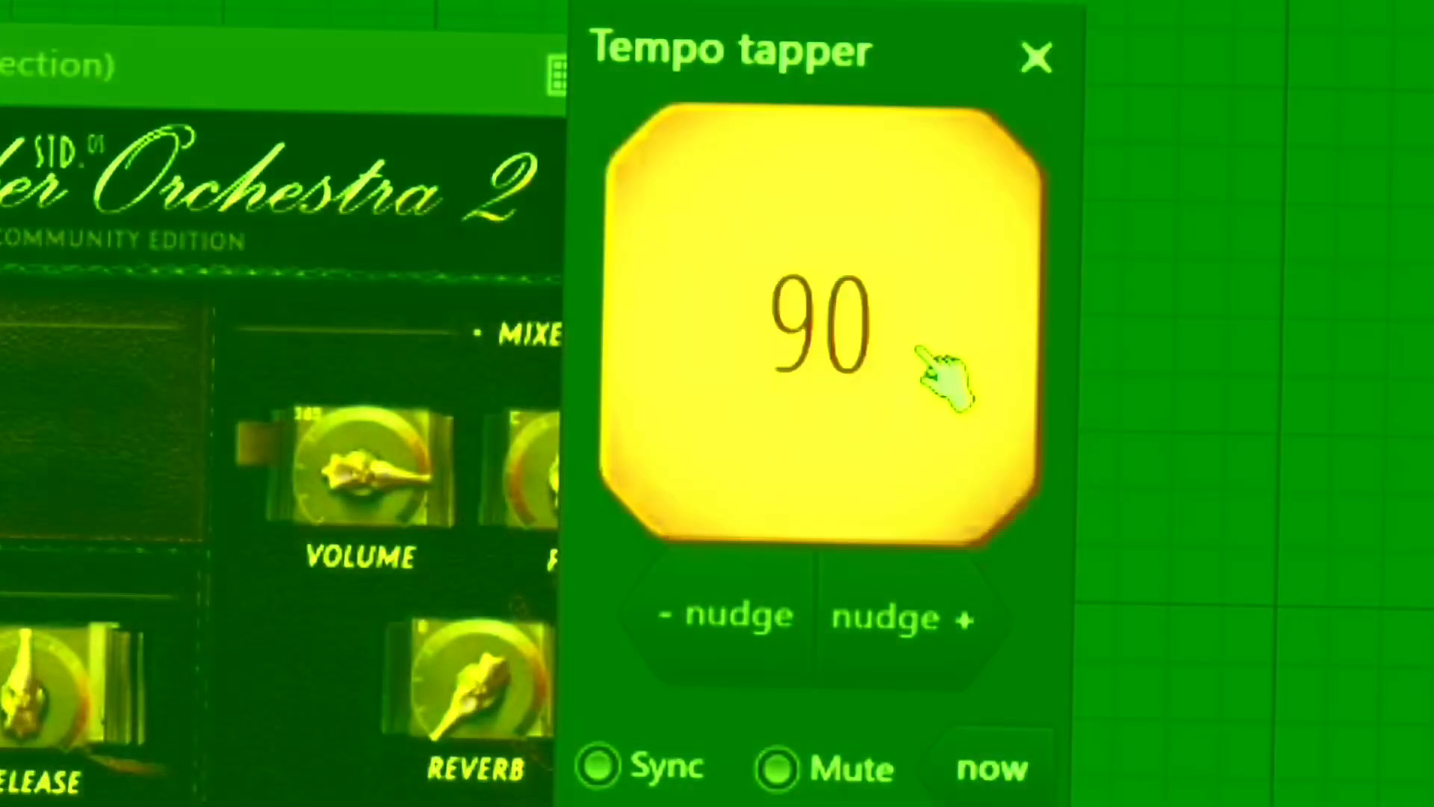
click(926, 358)
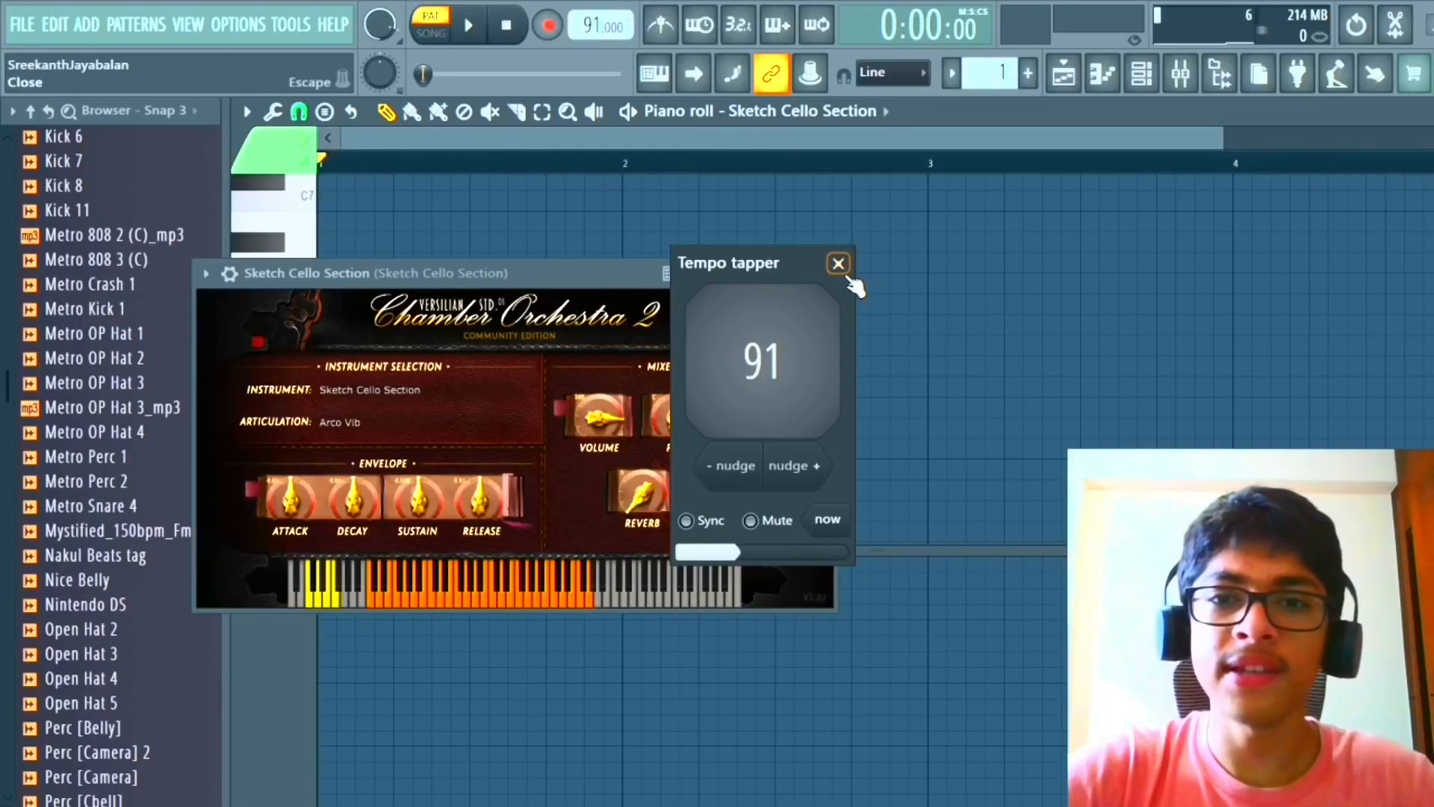
click(839, 265)
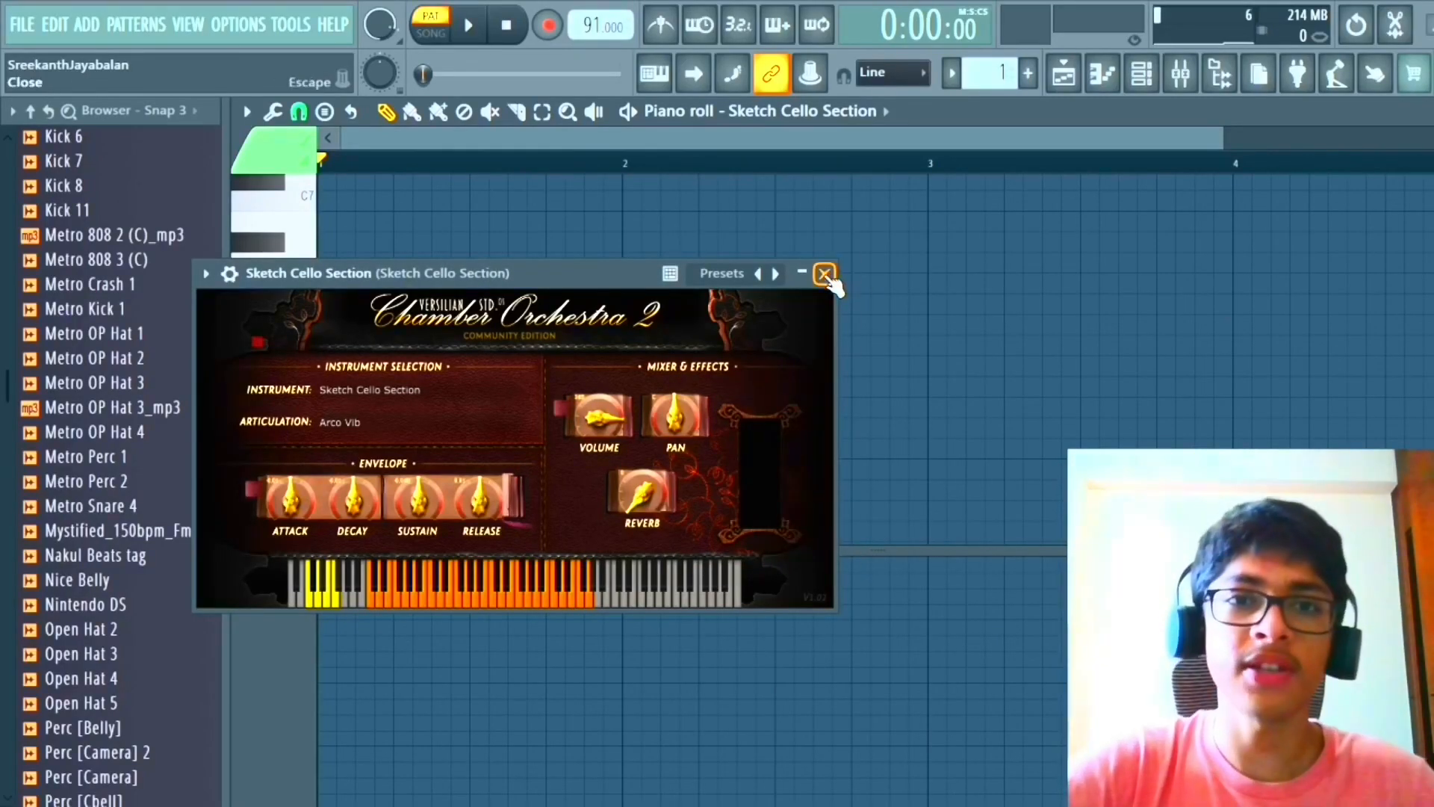
click(825, 274)
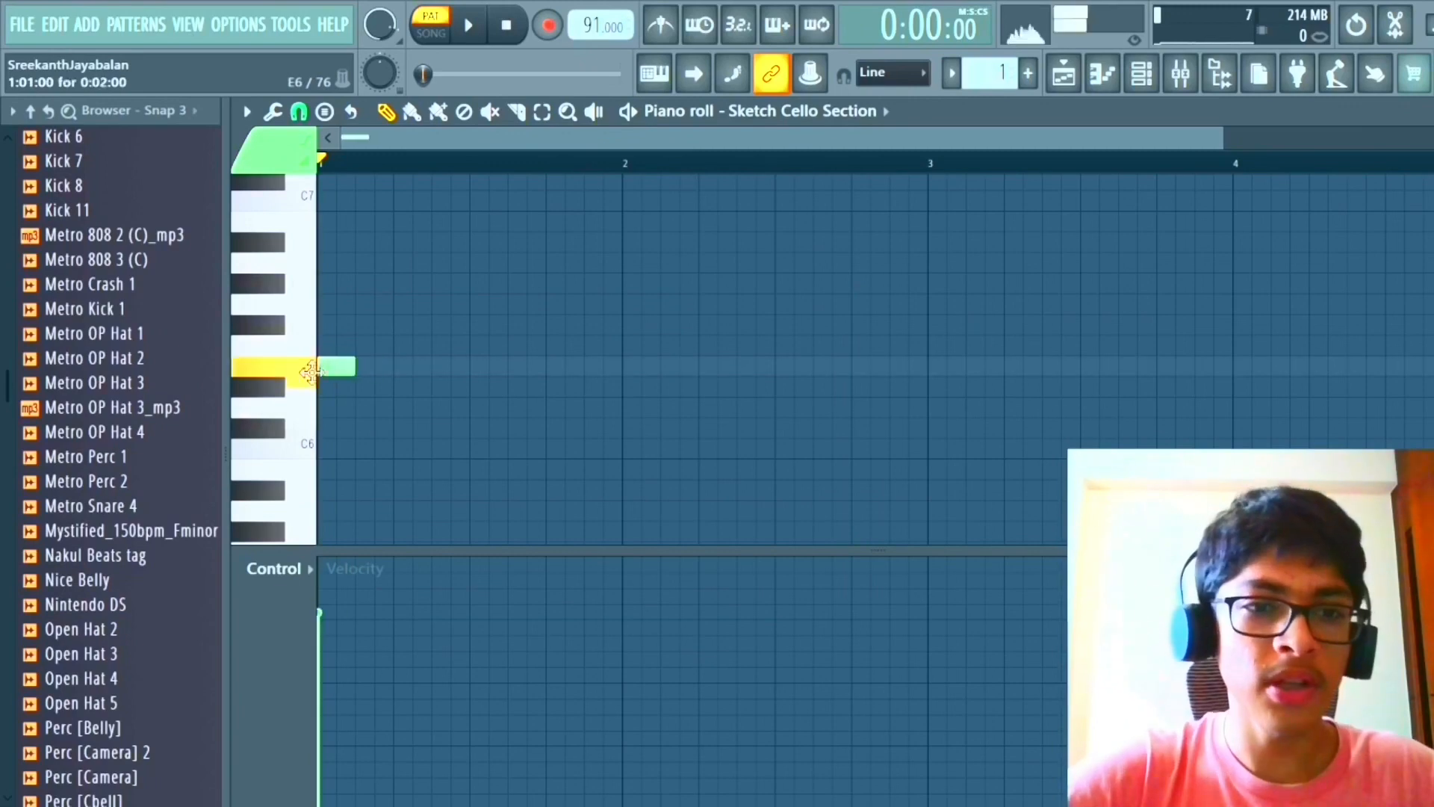
Lengthen the E6 note at the start of bar 1 to one beat and play it back.
drag(354, 366, 386, 358)
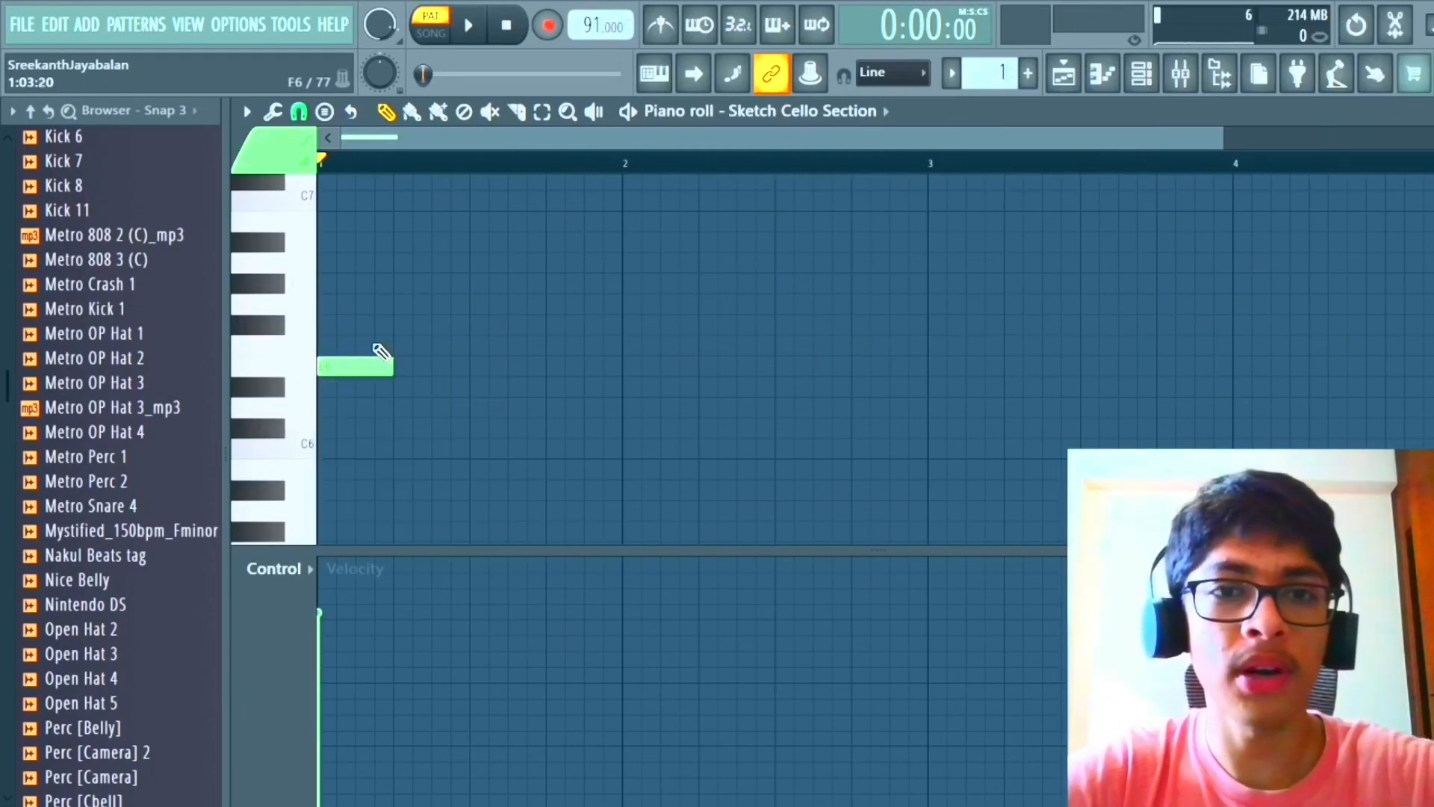
key(space)
key(space)
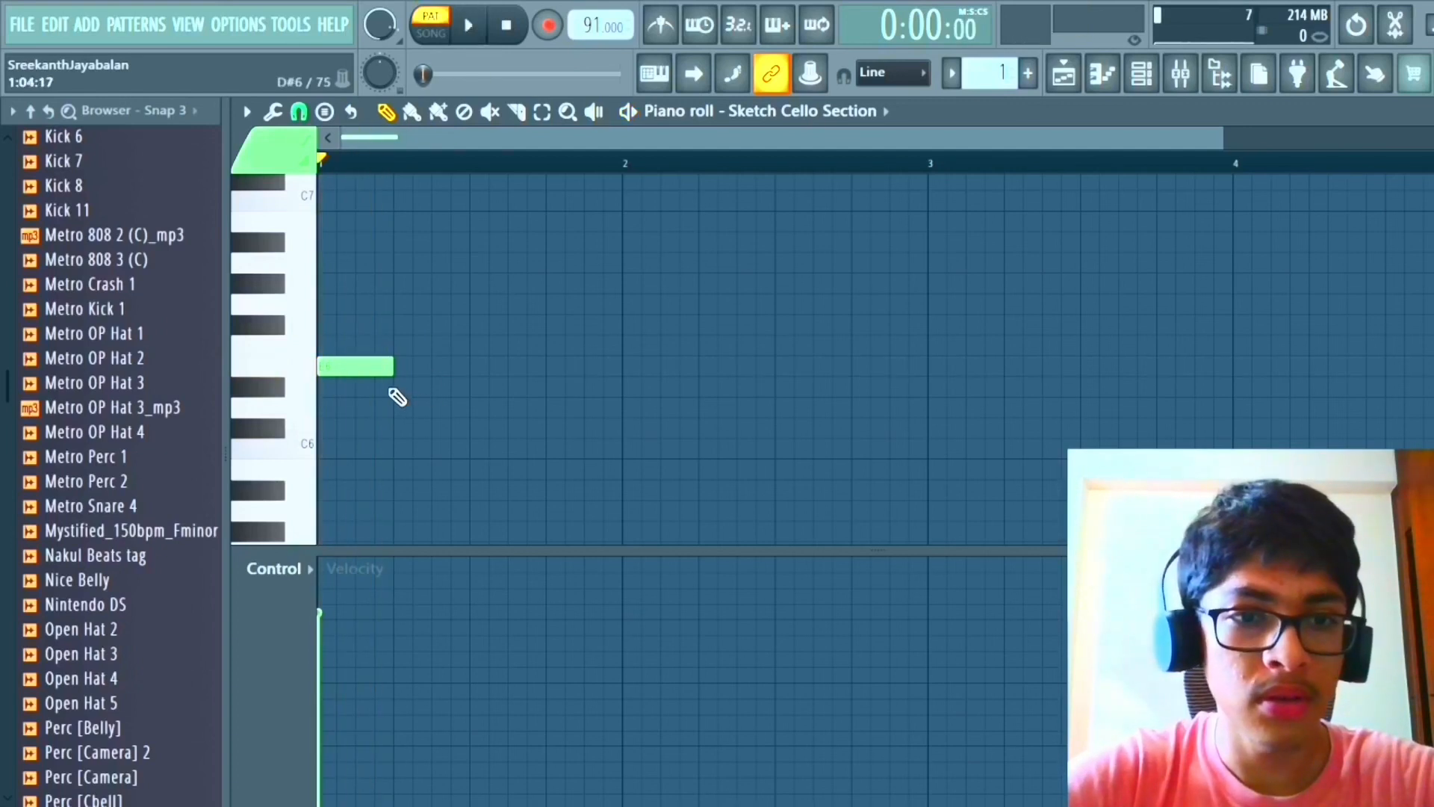
key(space)
key(space)
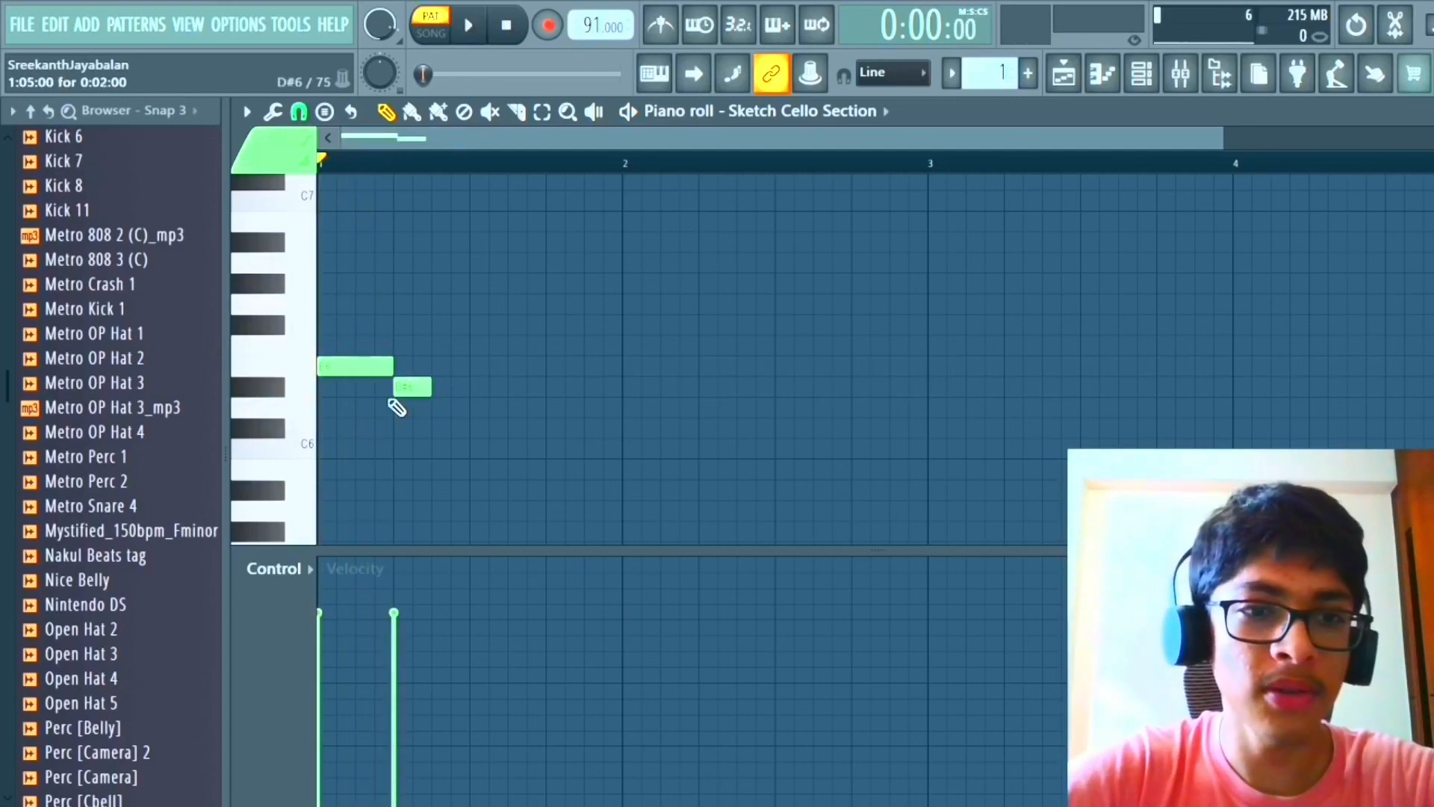
Shorten the opening E6 note to three steps and place a one-step D#6 note directly after it.
click(281, 388)
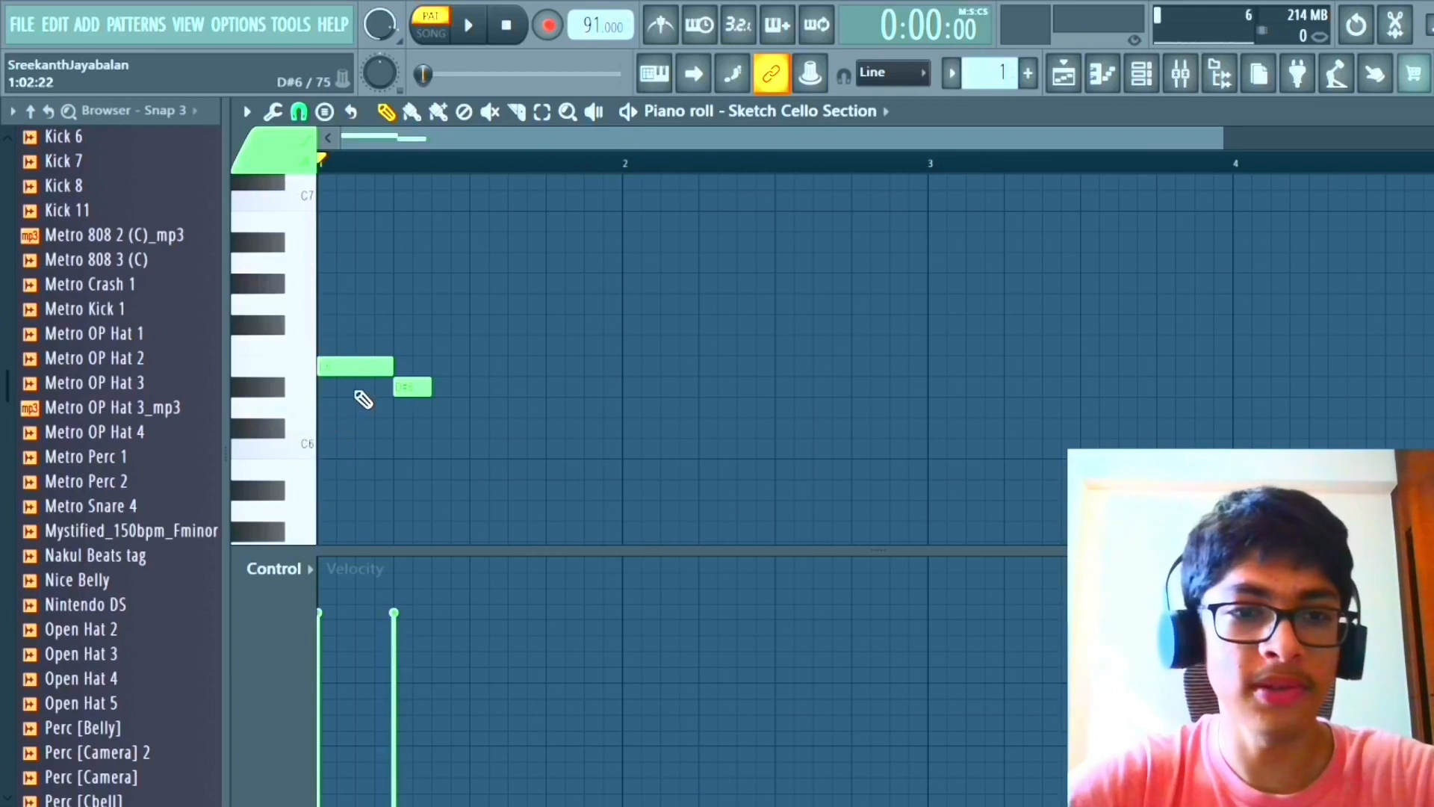
key(space)
key(space)
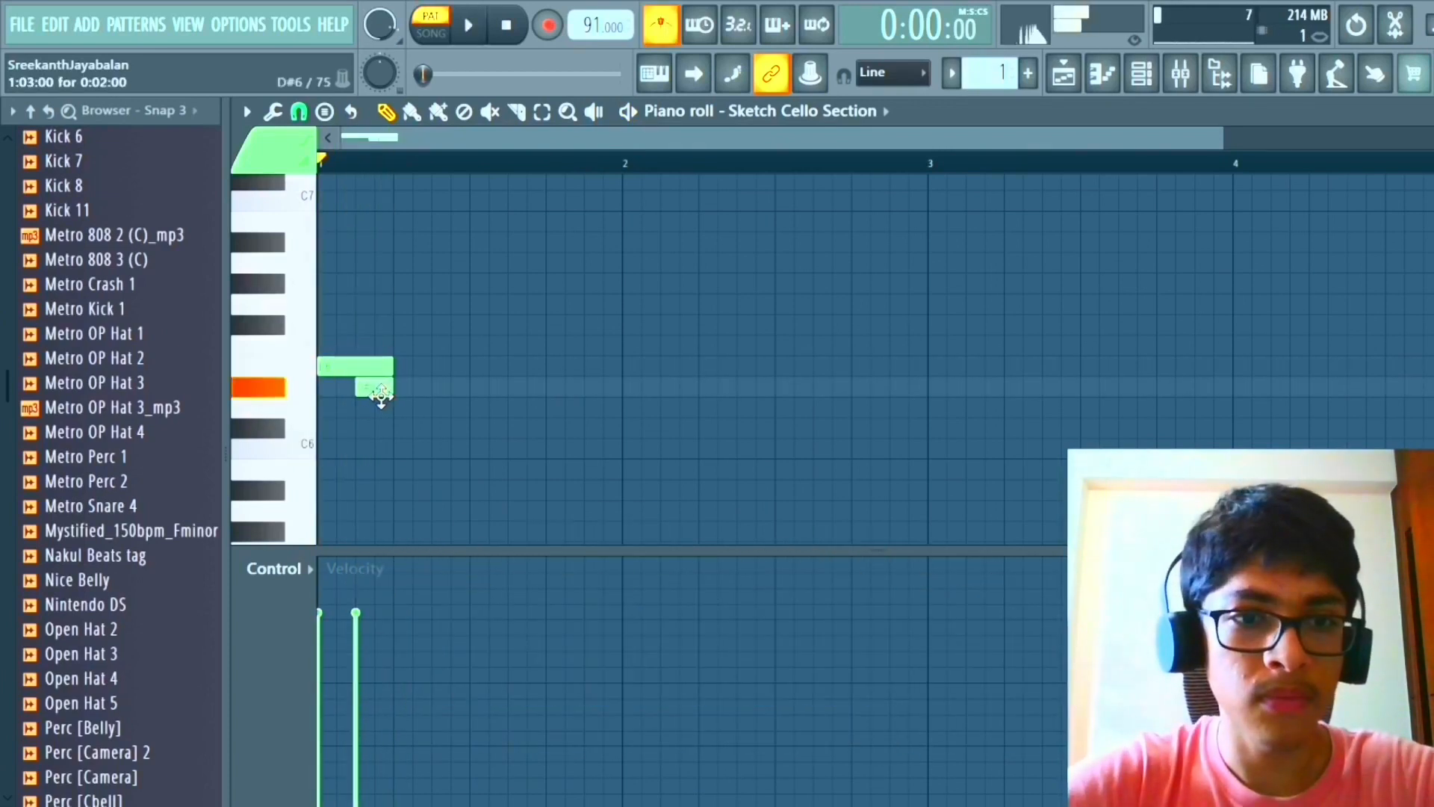
key(space)
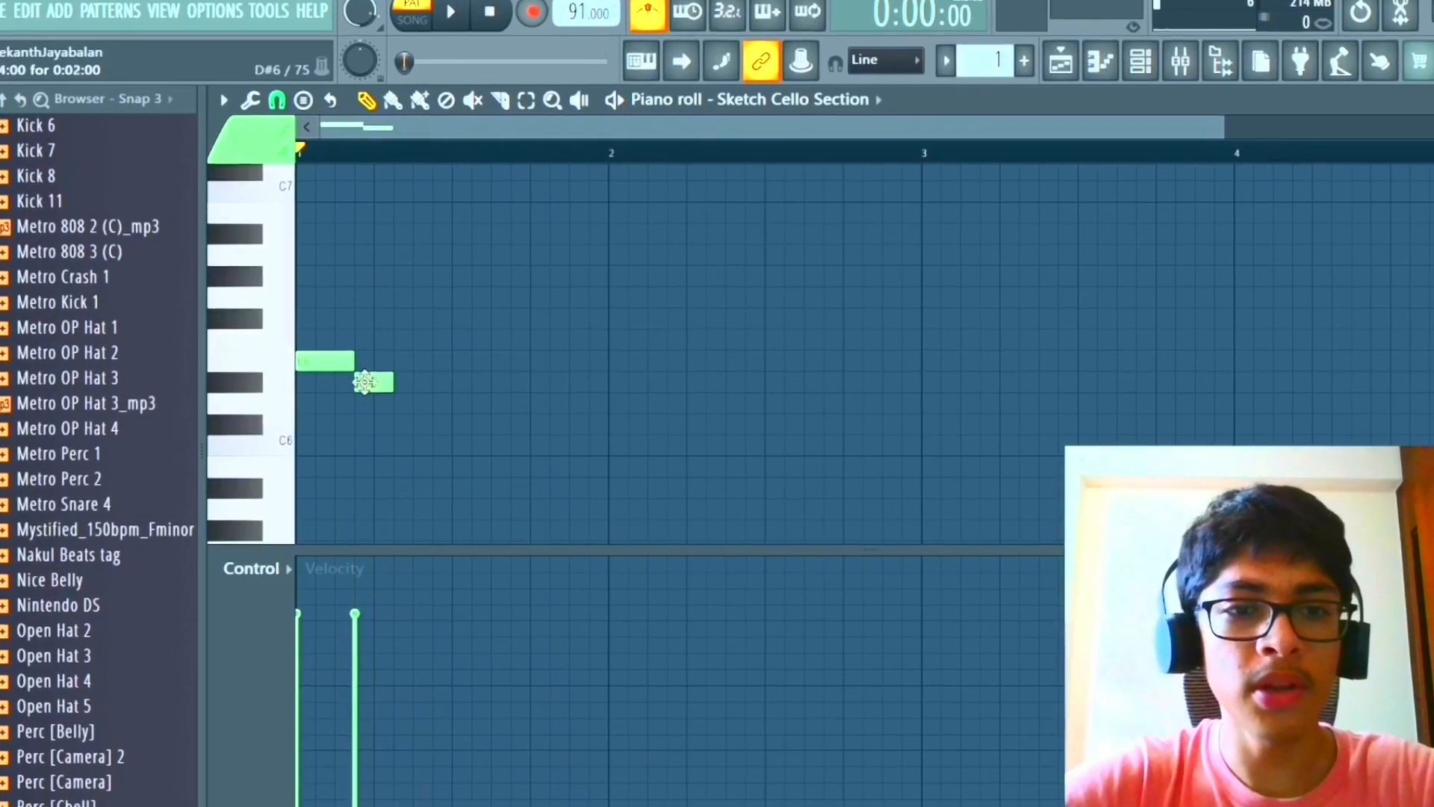
drag(377, 385, 361, 377)
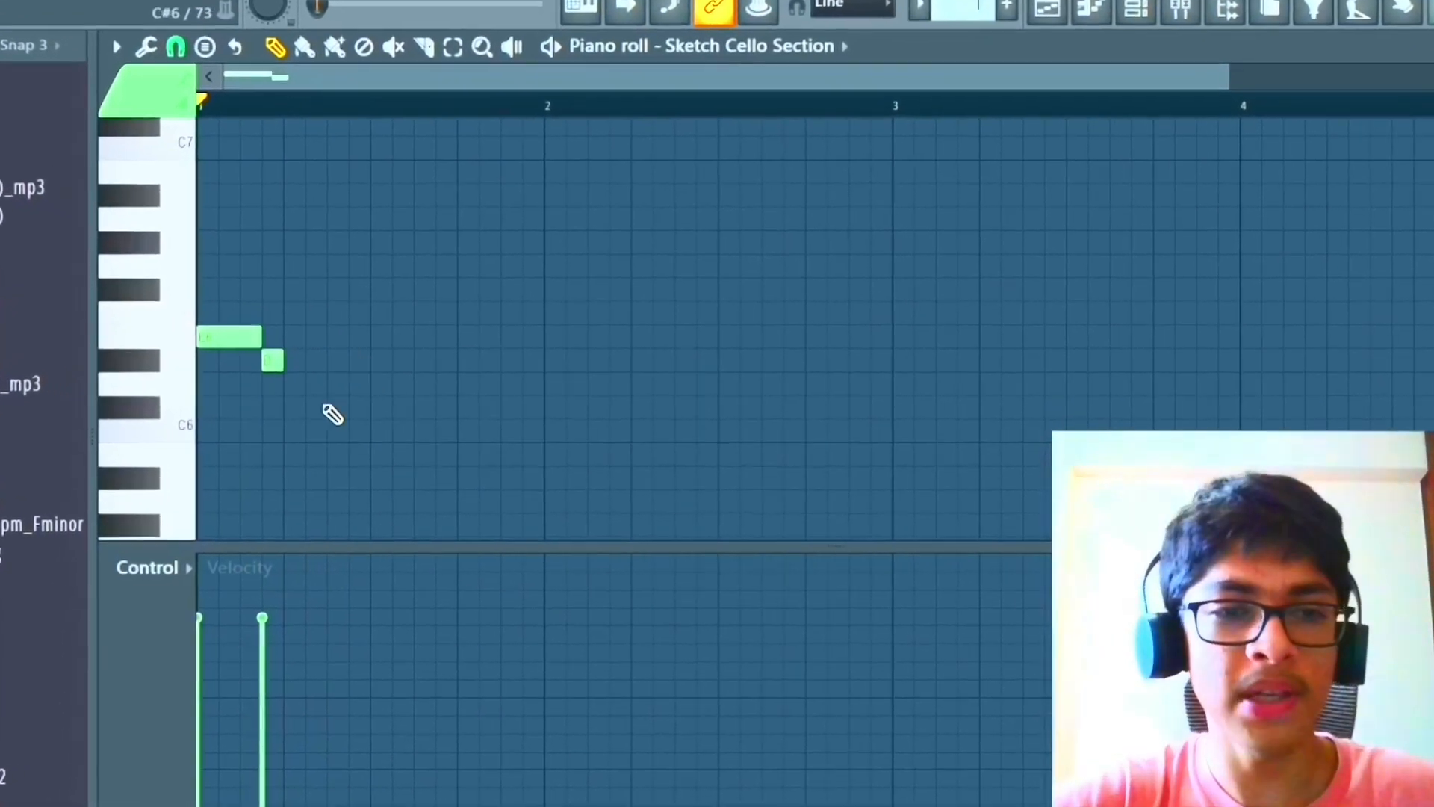
Duplicate the E6 and D#6 pair to step 7 of bar 1, and add a one-beat E6 note at step 13.
key(ctrl+a)
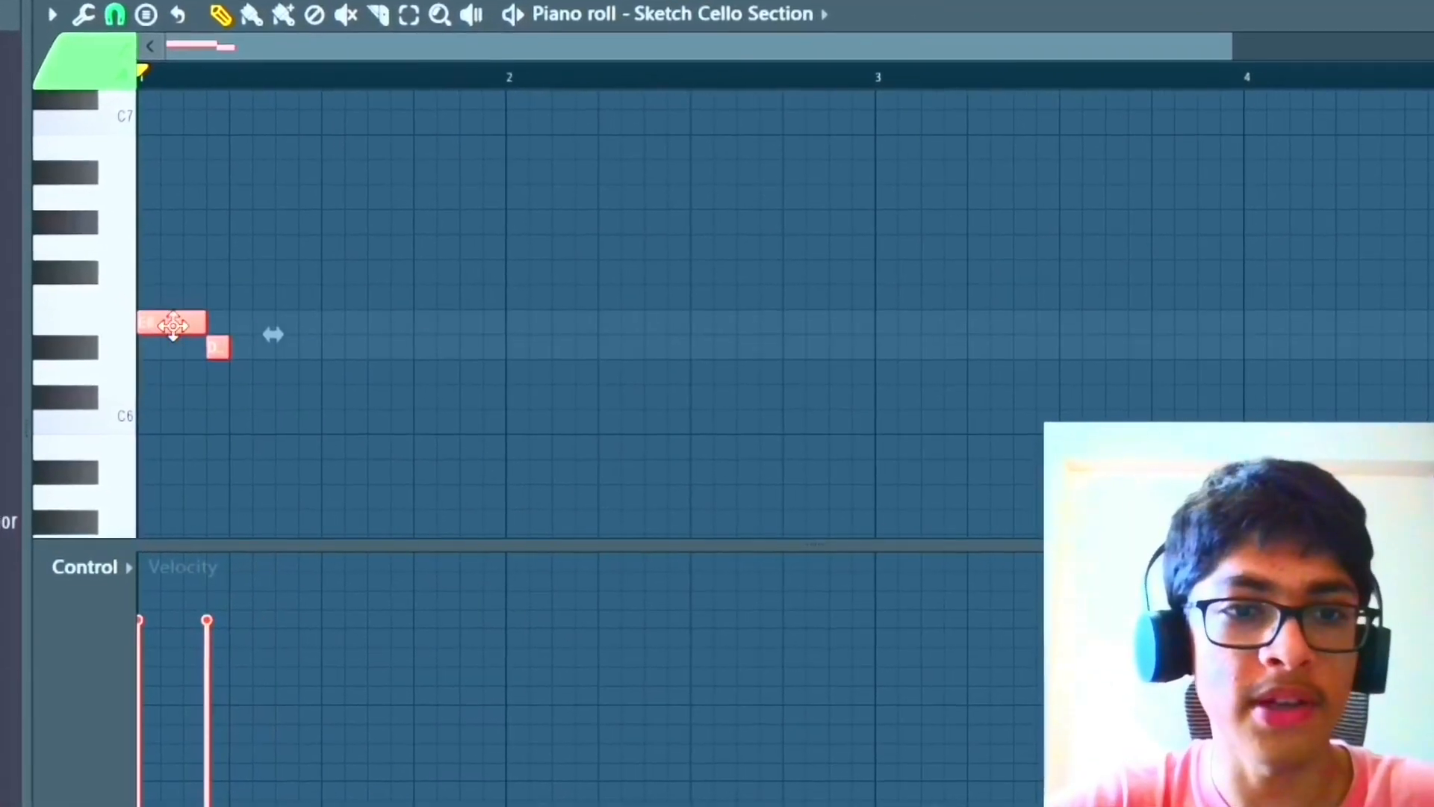
key(ctrl+b)
key(space)
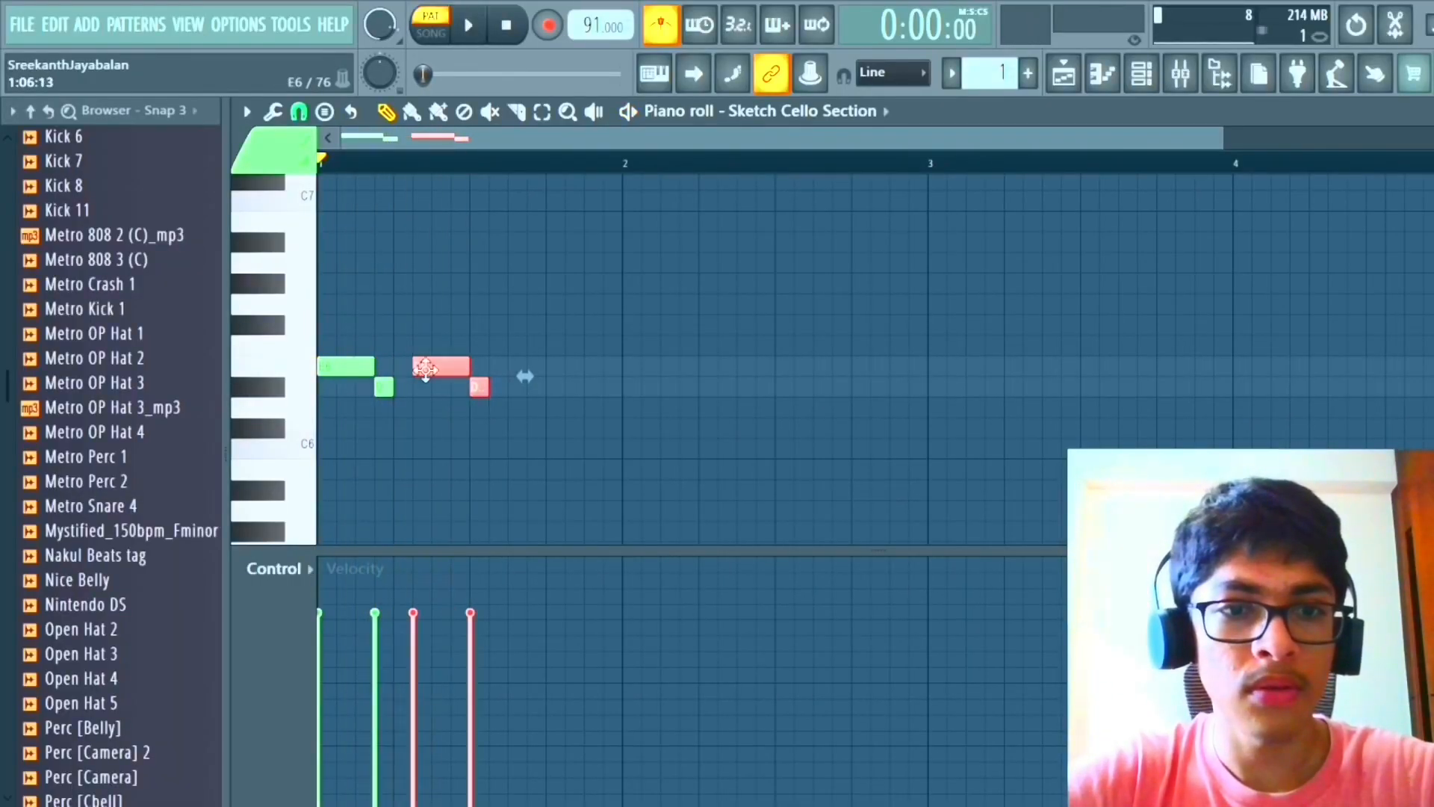
key(space)
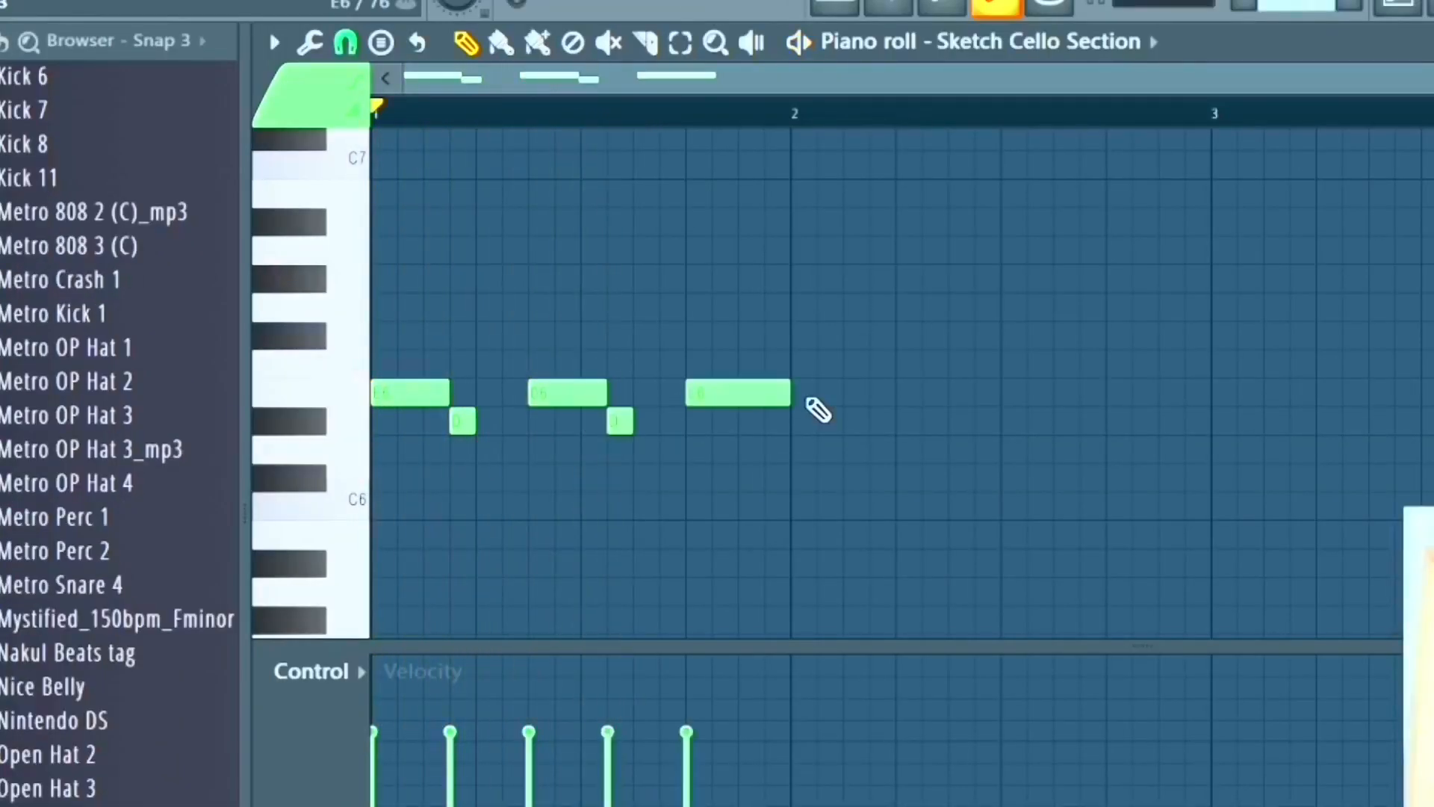
key(space)
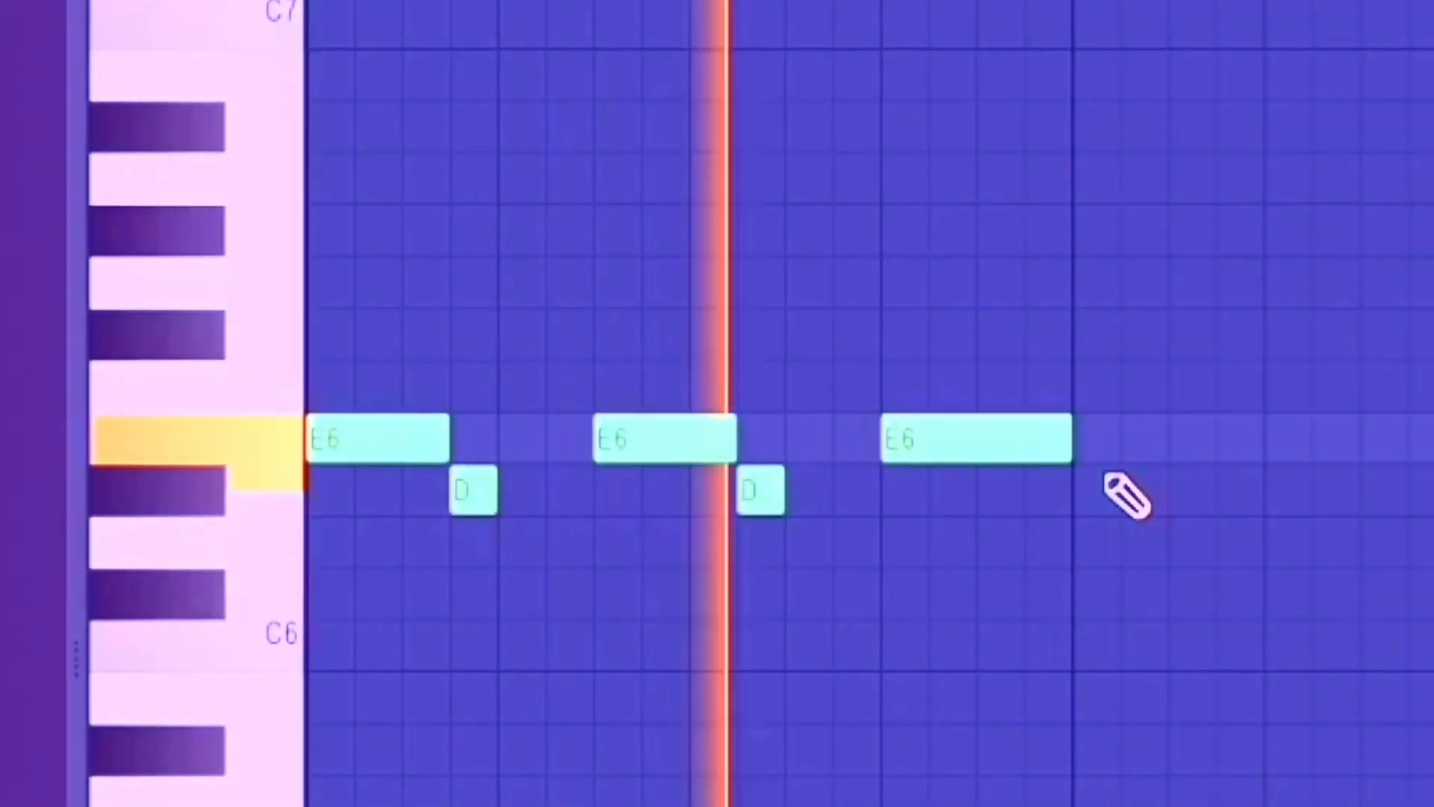
key(space)
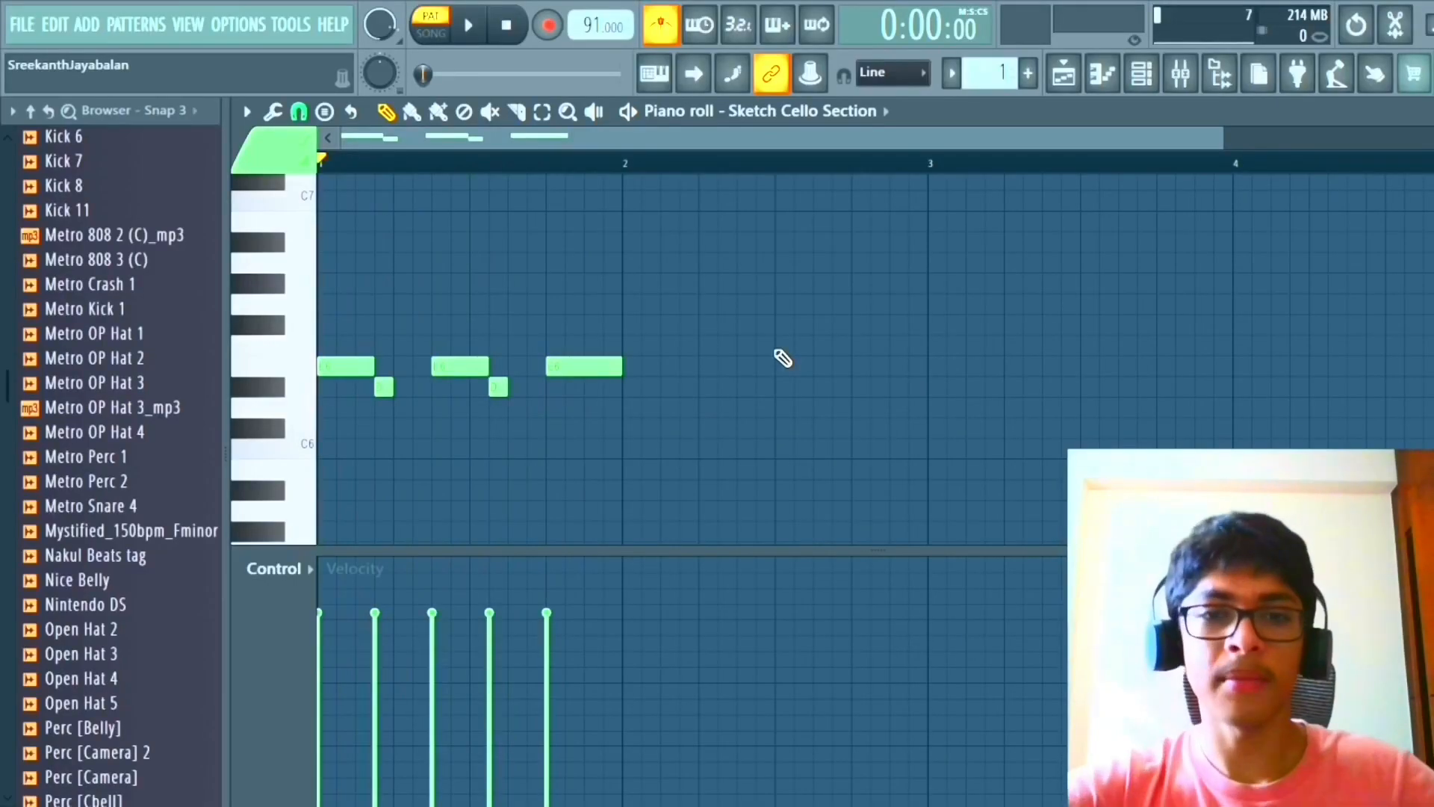
Duplicate the bar 1 phrase into bar 3, keeping its rhythm but changing the notes to D#6 and C#6.
key(ctrl+b)
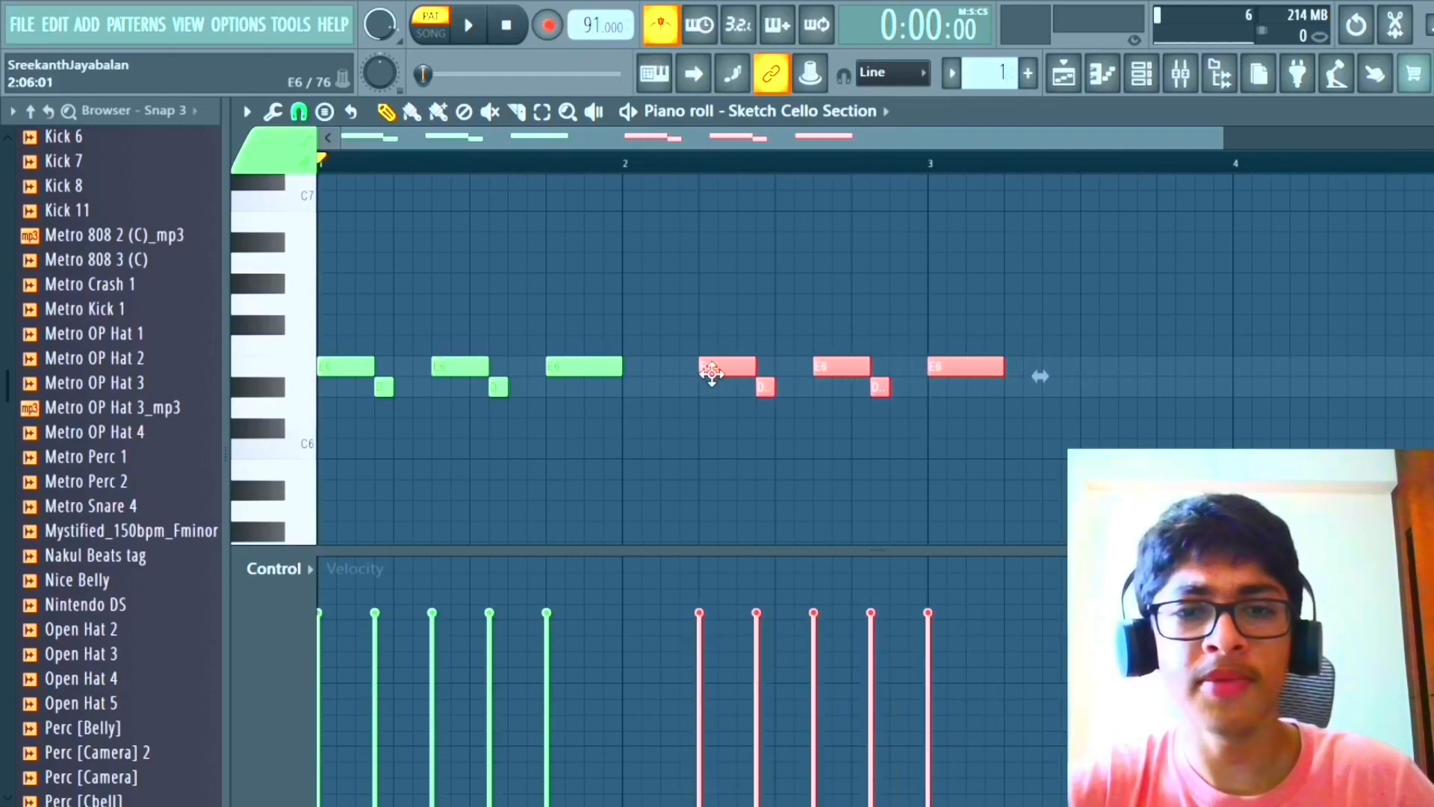
drag(721, 372, 725, 413)
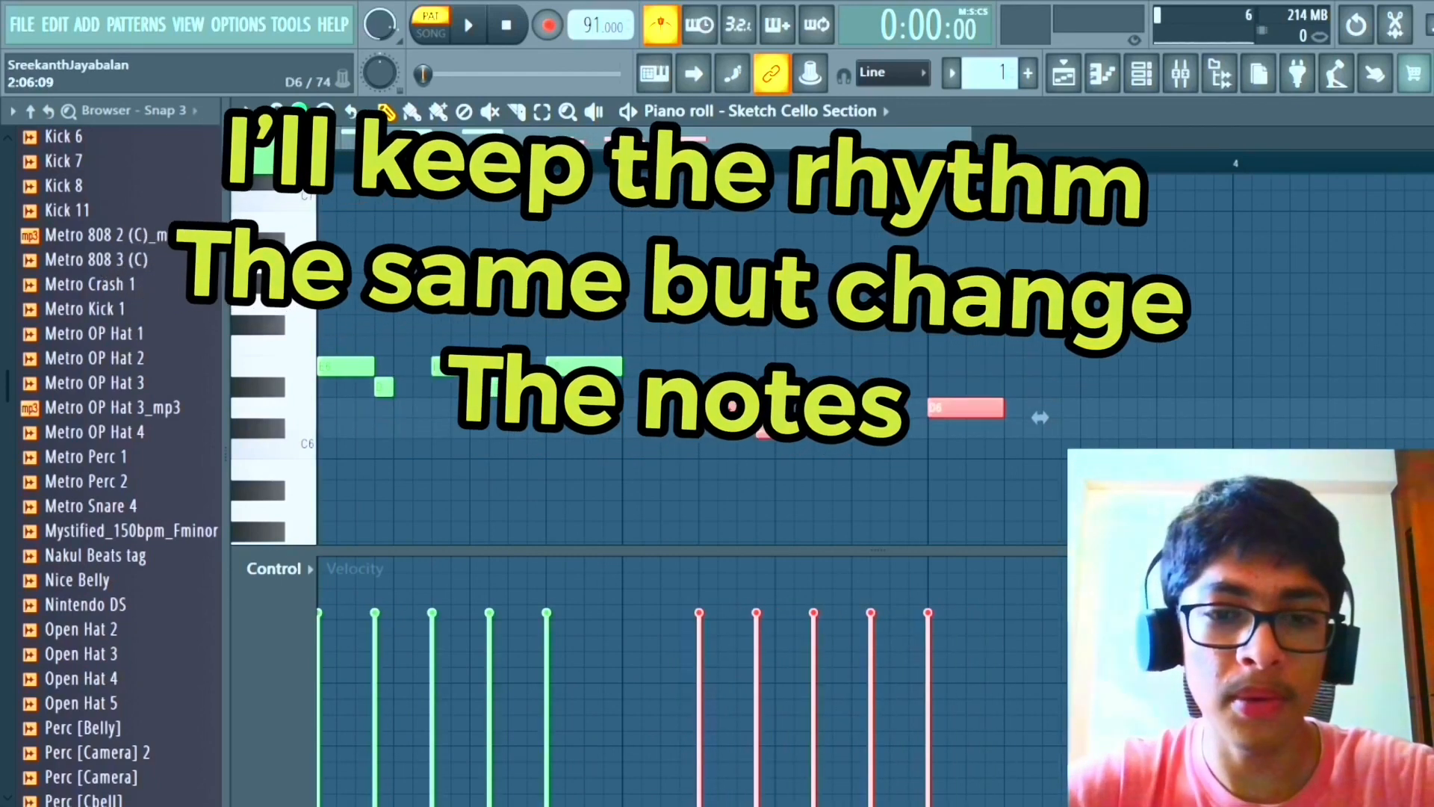
click(718, 366)
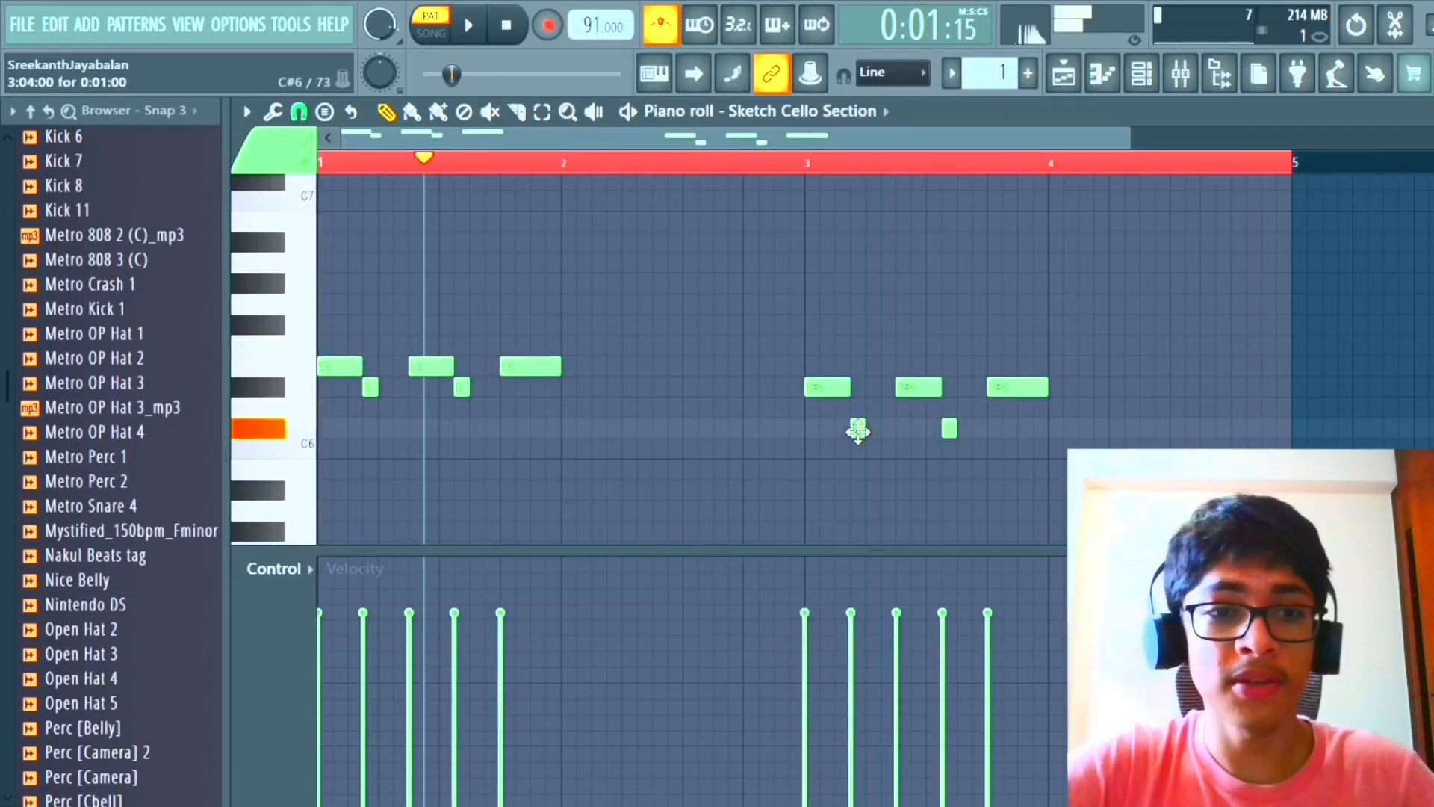
key(space)
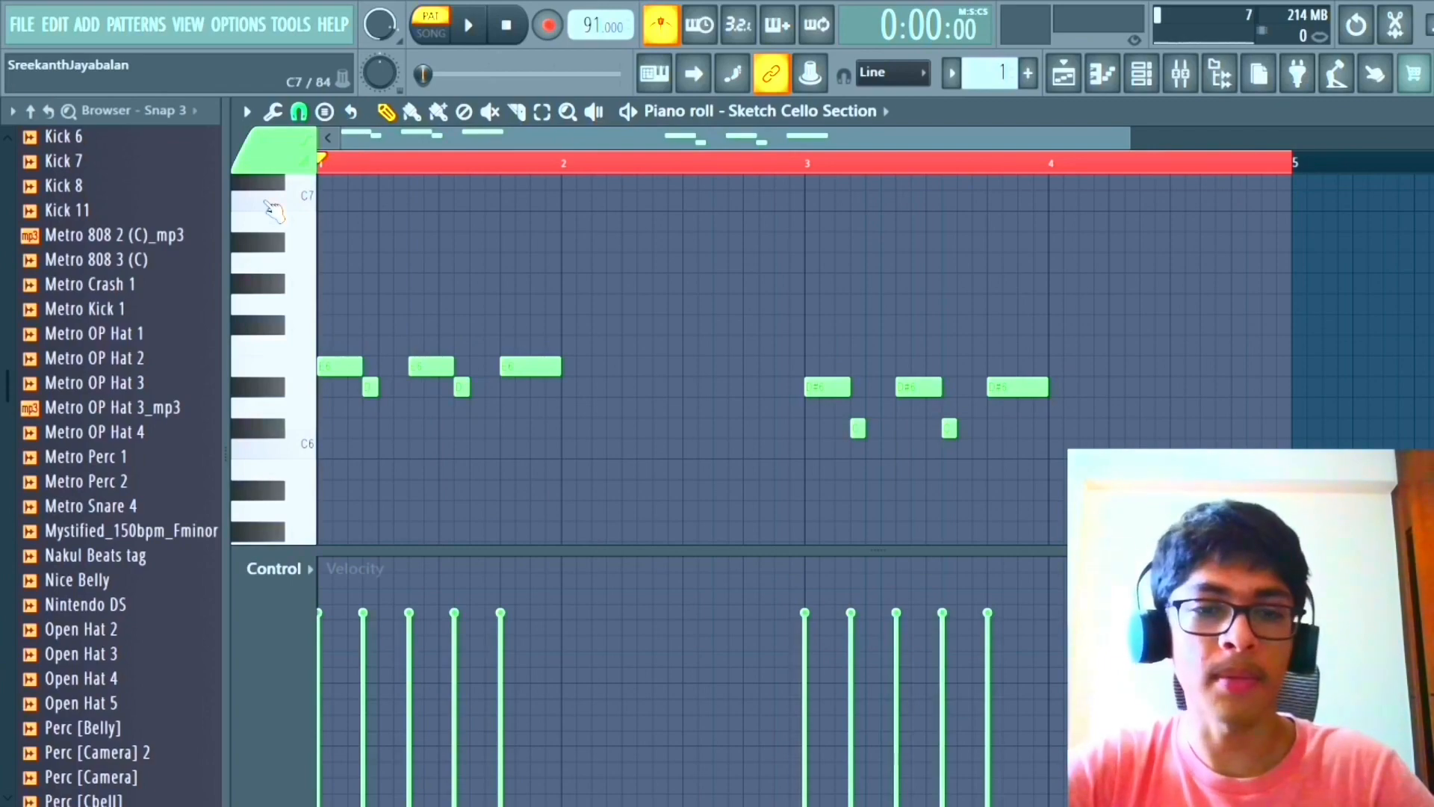
key(space)
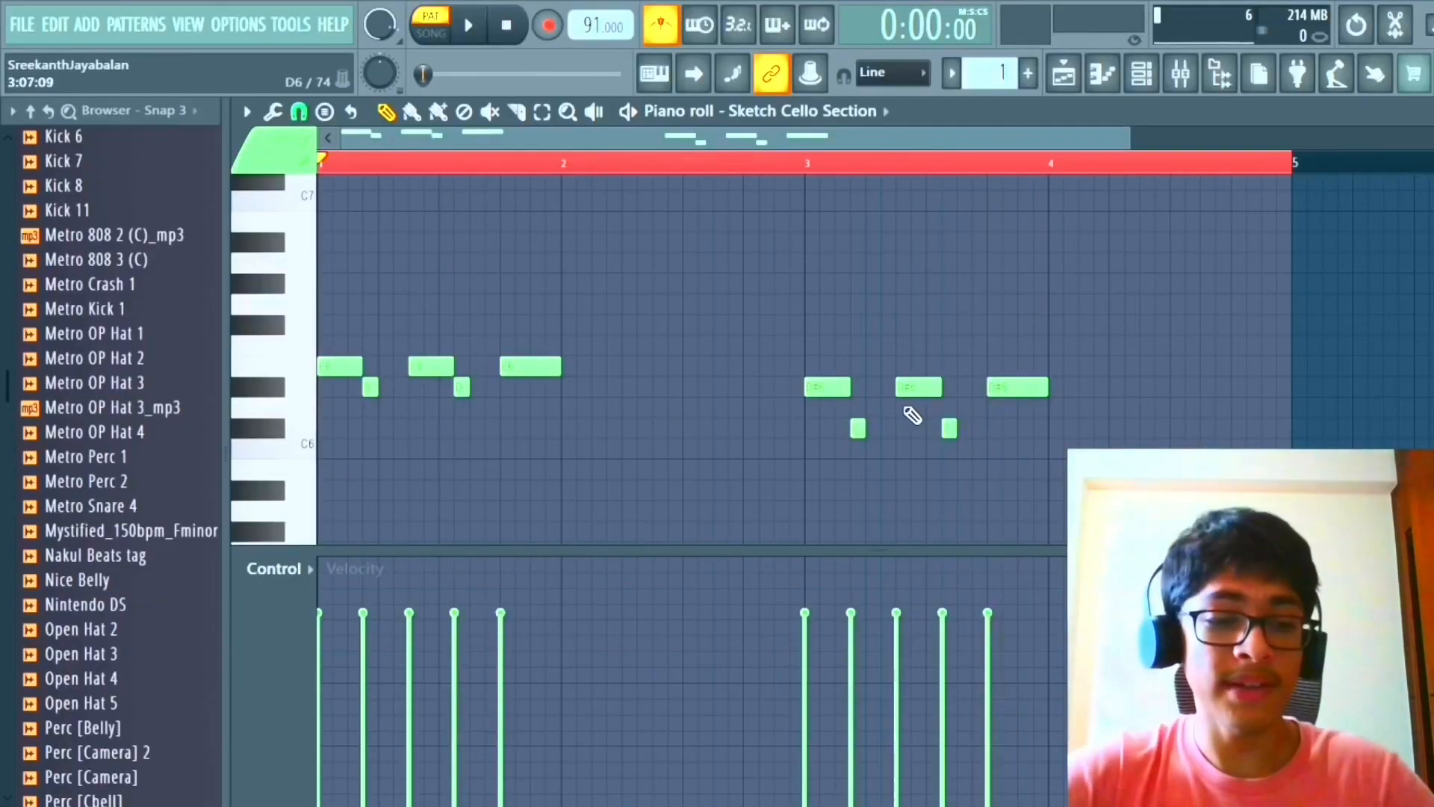
Duplicate all the cello notes one octave lower and play the layered melody.
drag(1071, 502, 289, 312)
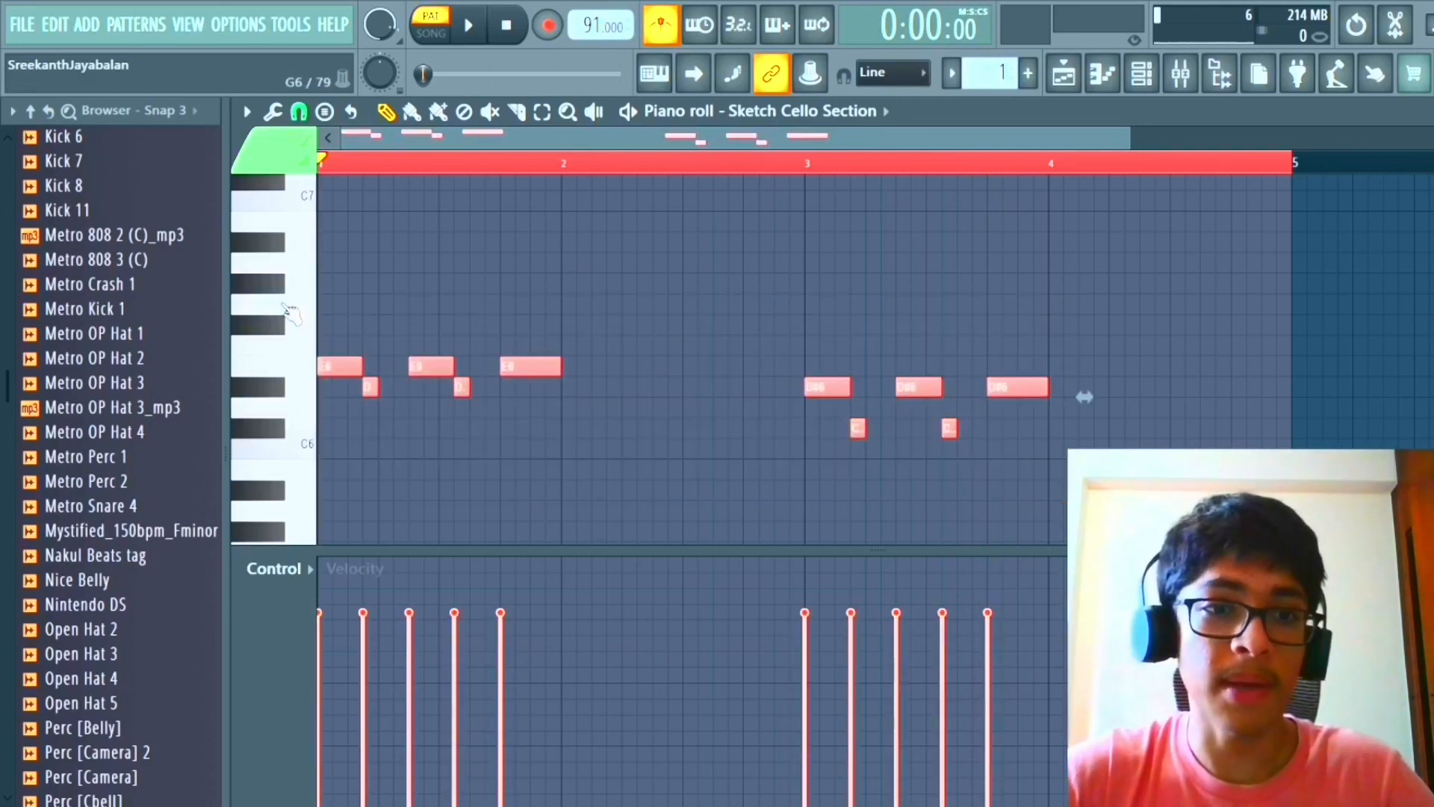
key(space)
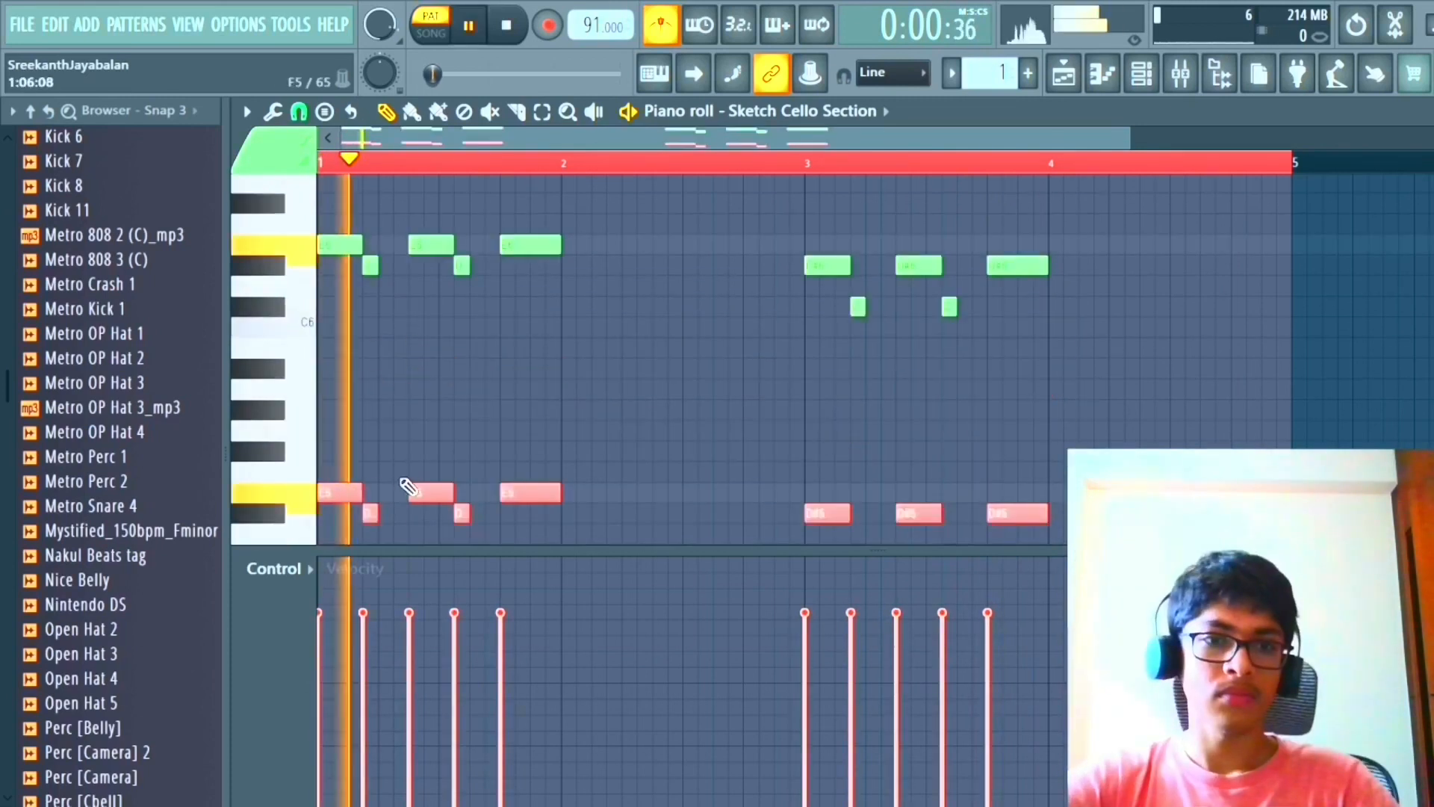
ctrl+click(732, 444)
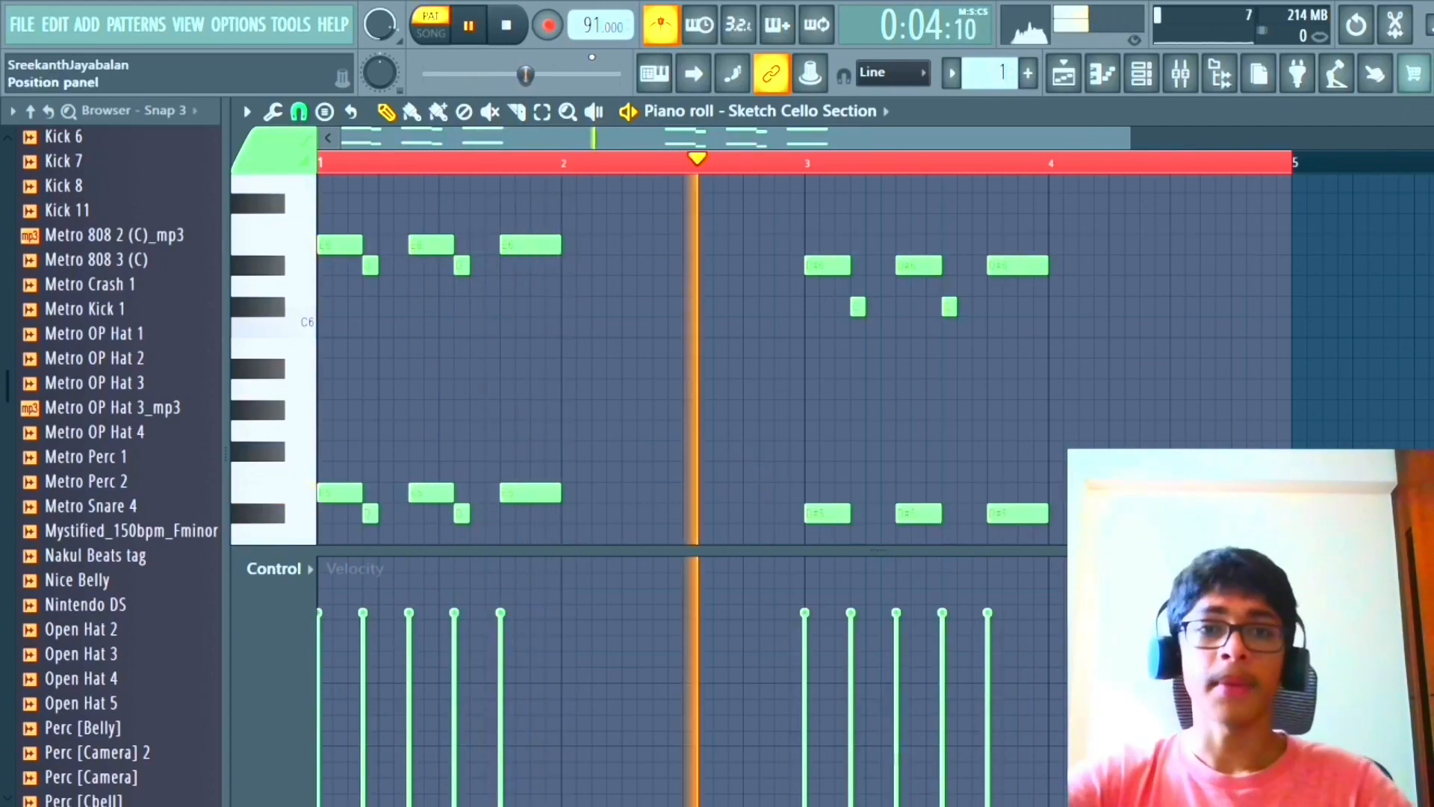
Raise the project tempo to 95 BPM and play the pattern at the new speed.
scroll(590, 26, up, 1)
key(space)
scroll(590, 27, up, 3)
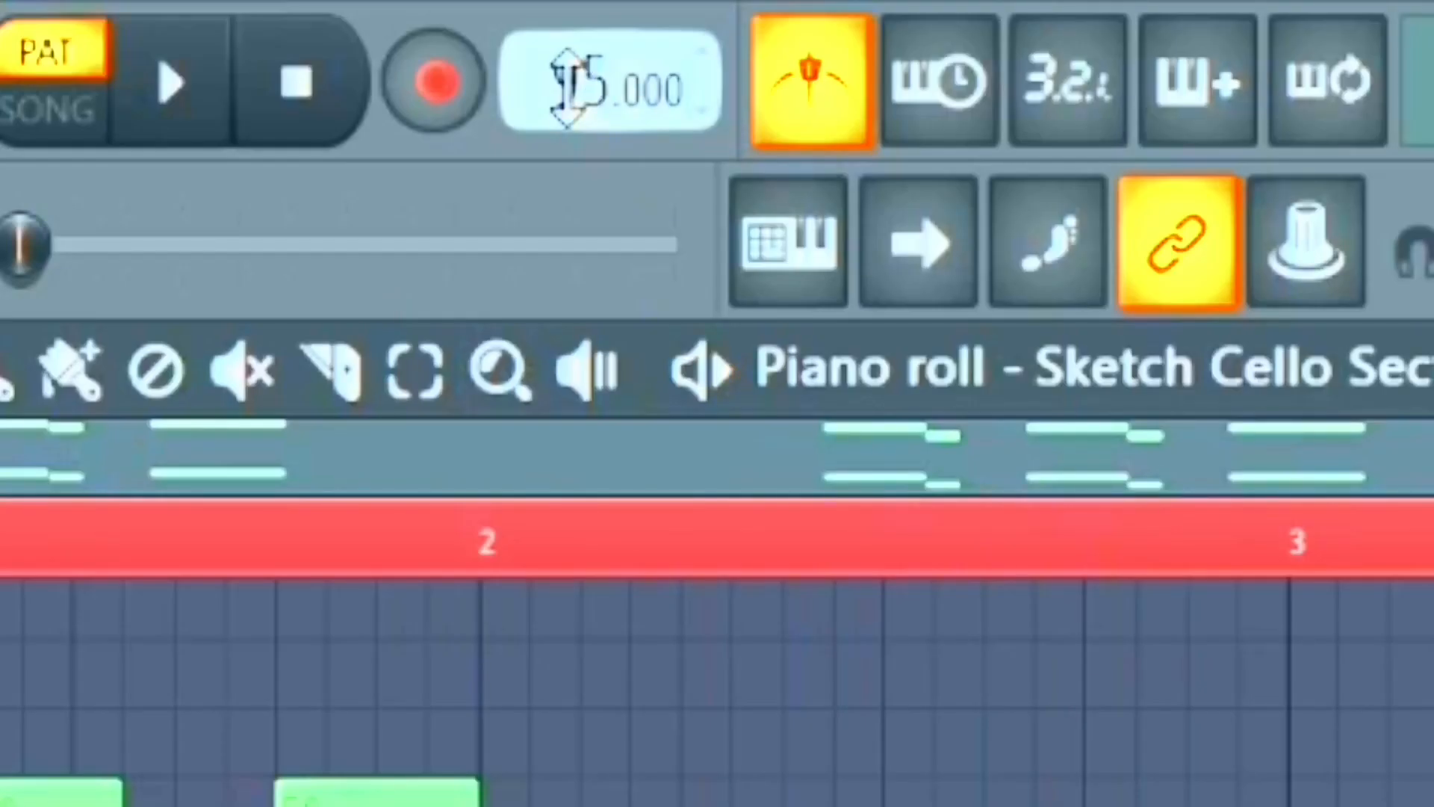
key(space)
scroll(568, 88, down, 1)
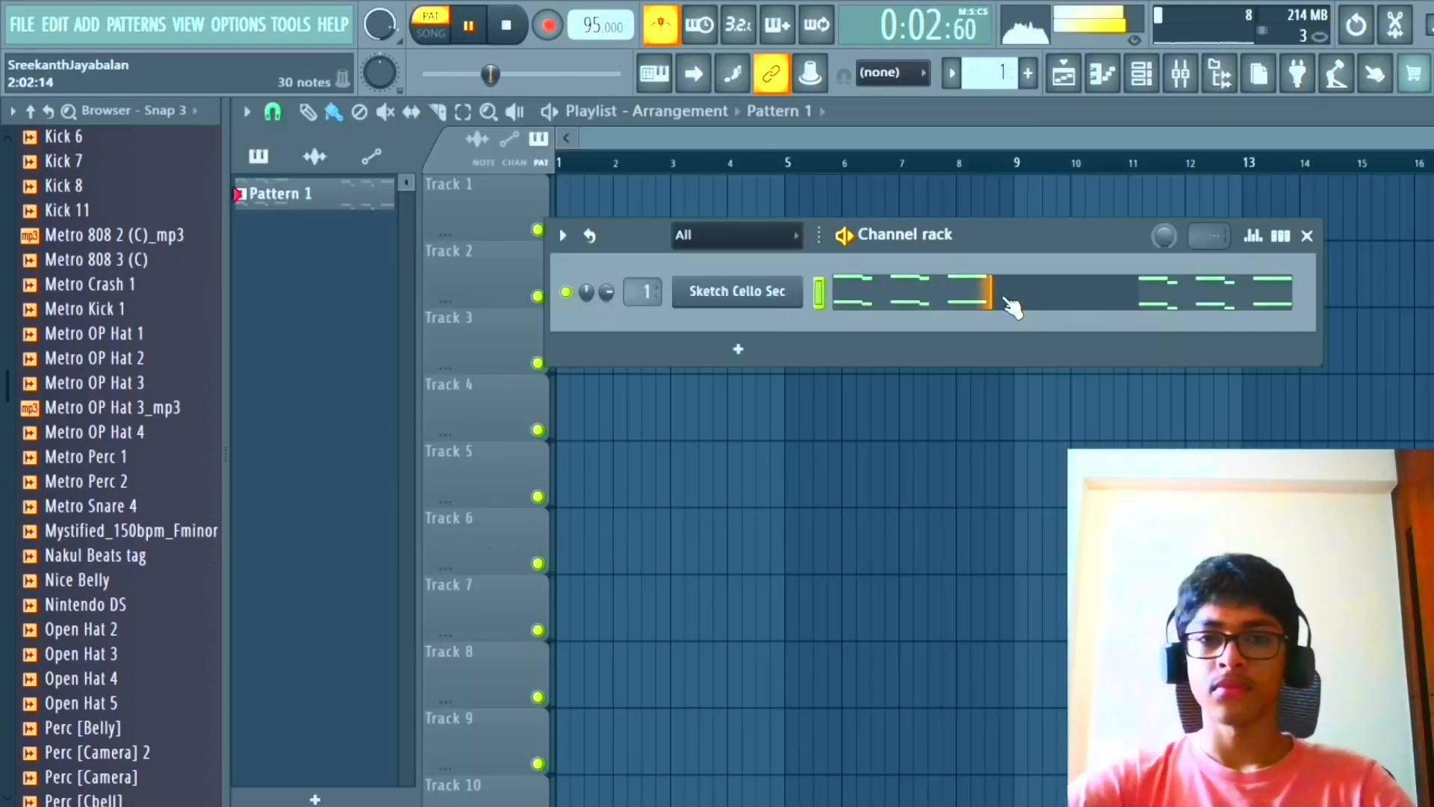
Load Soundgoodizer, Fruity Reeverb 2, Fruity Delay 3 and Fruity Parametric EQ 2 on the cello's mixer track, cutting lows around 116 Hz with band 1.
click(1181, 74)
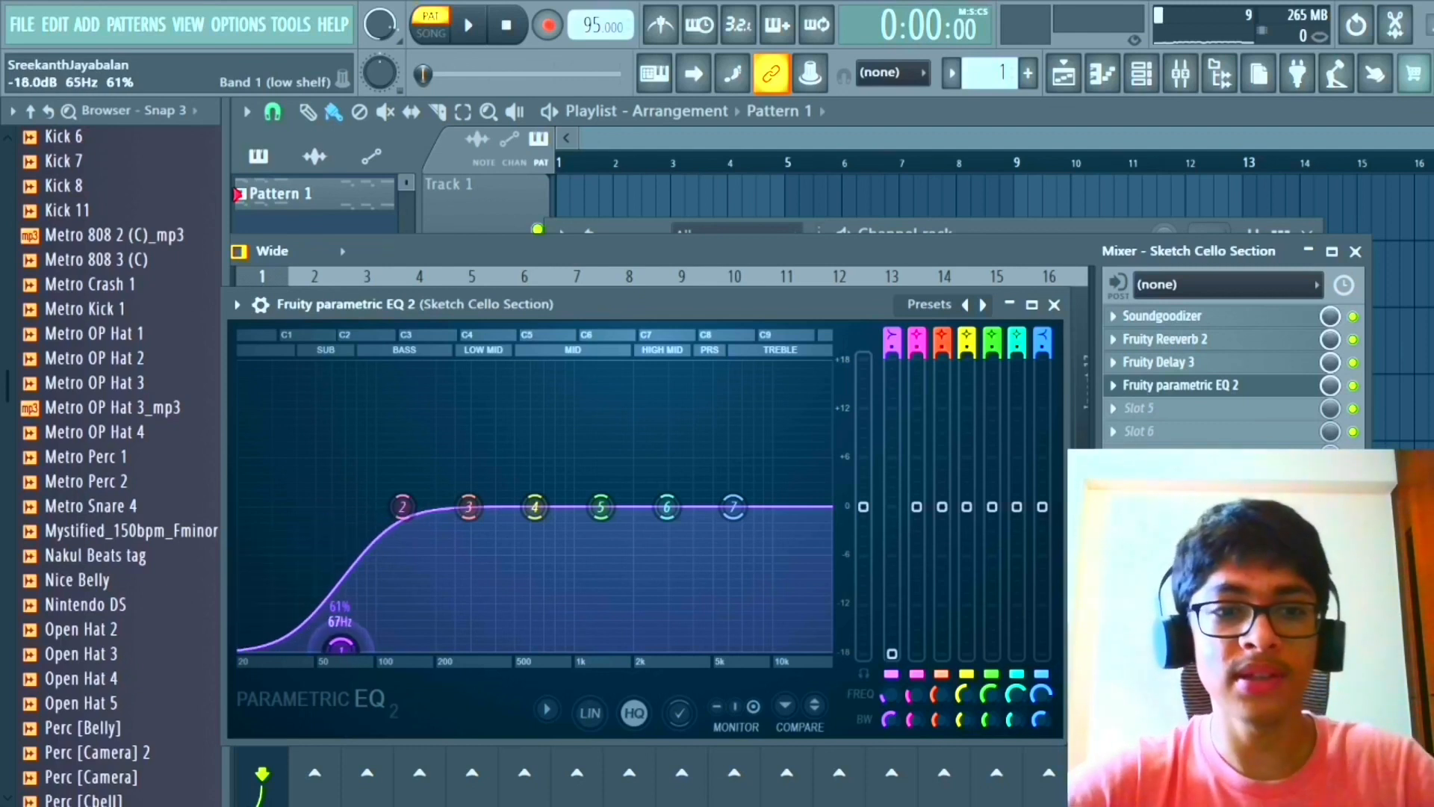
drag(341, 647, 297, 647)
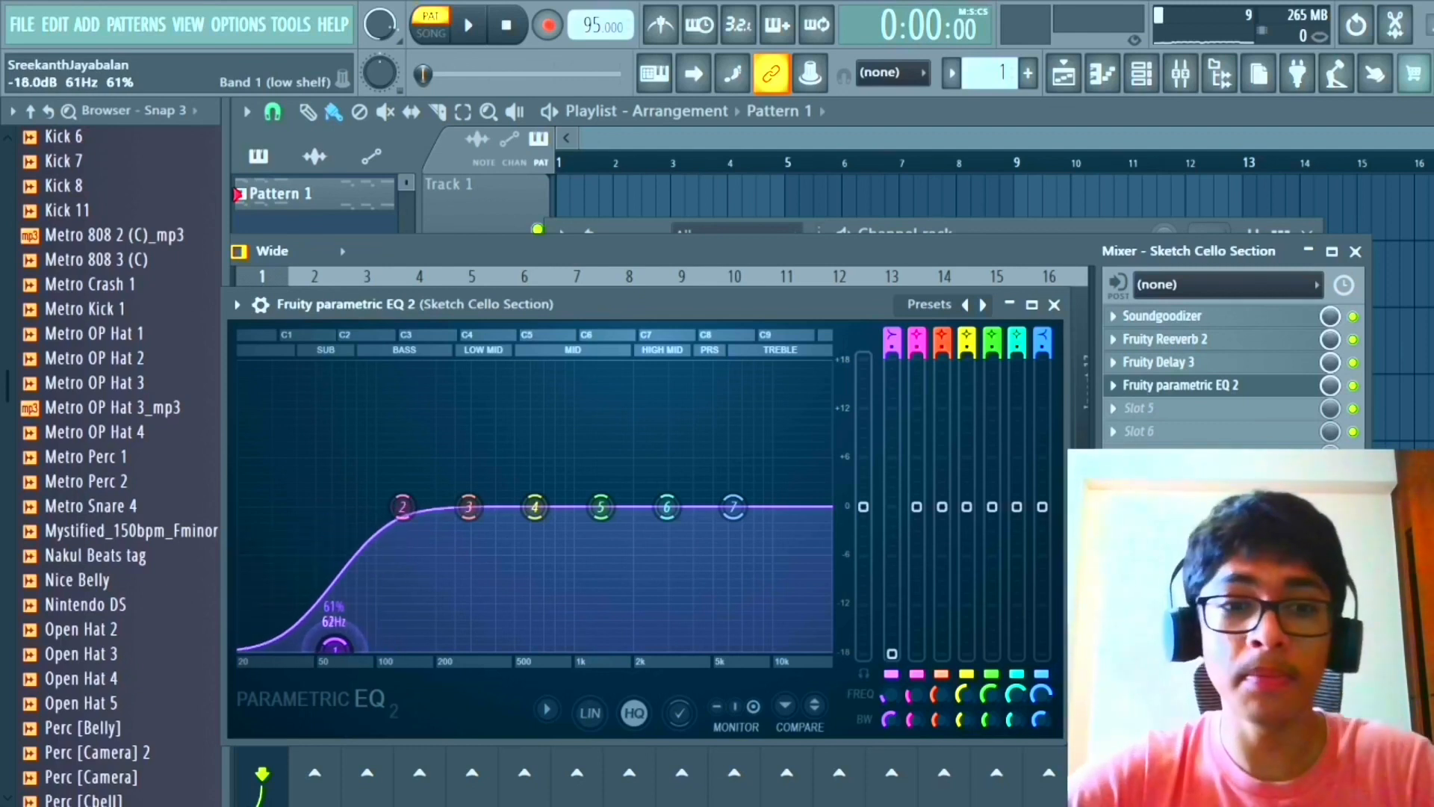
key(space)
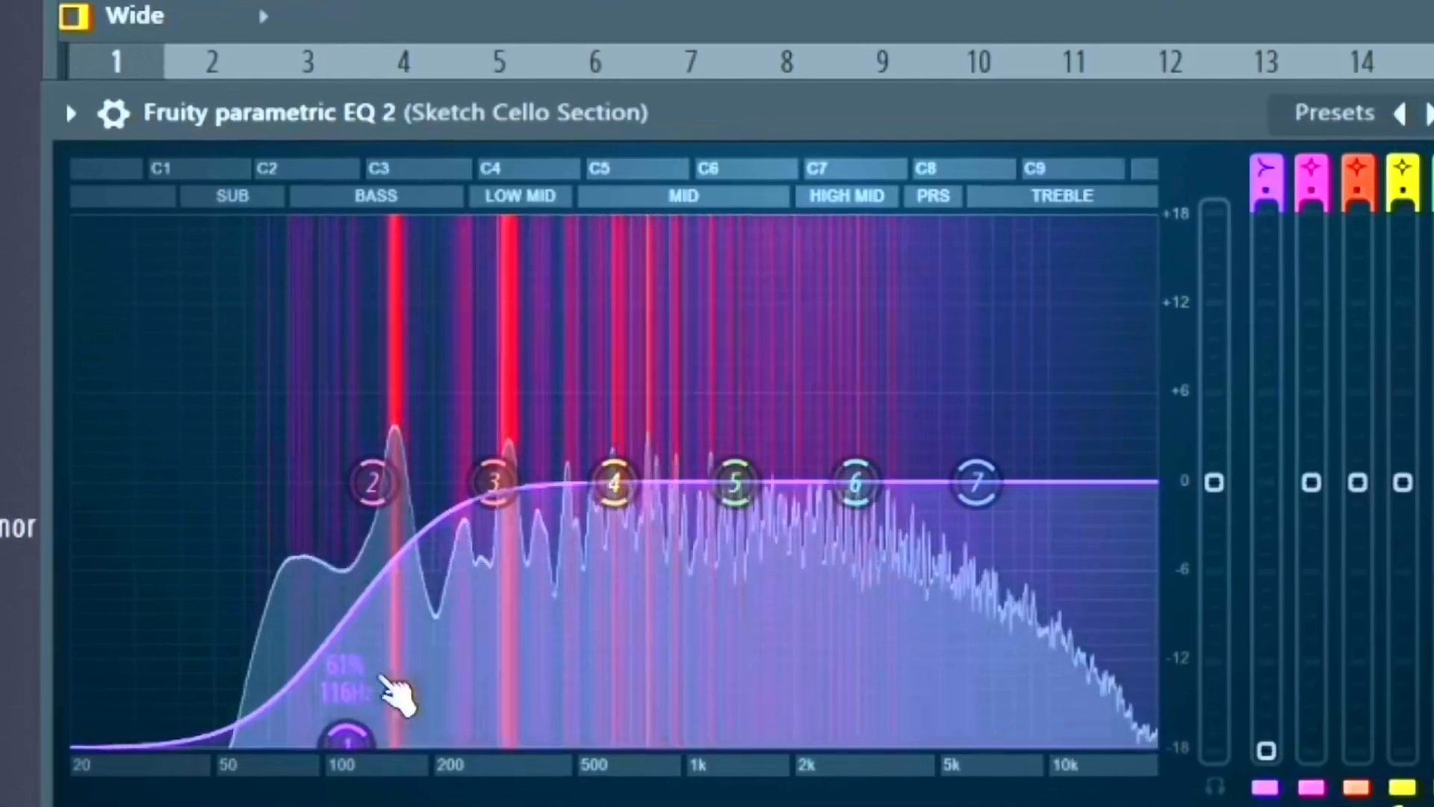
mouse_move(390, 647)
mouse_down()
mouse_move(434, 647)
mouse_move(397, 647)
mouse_up()
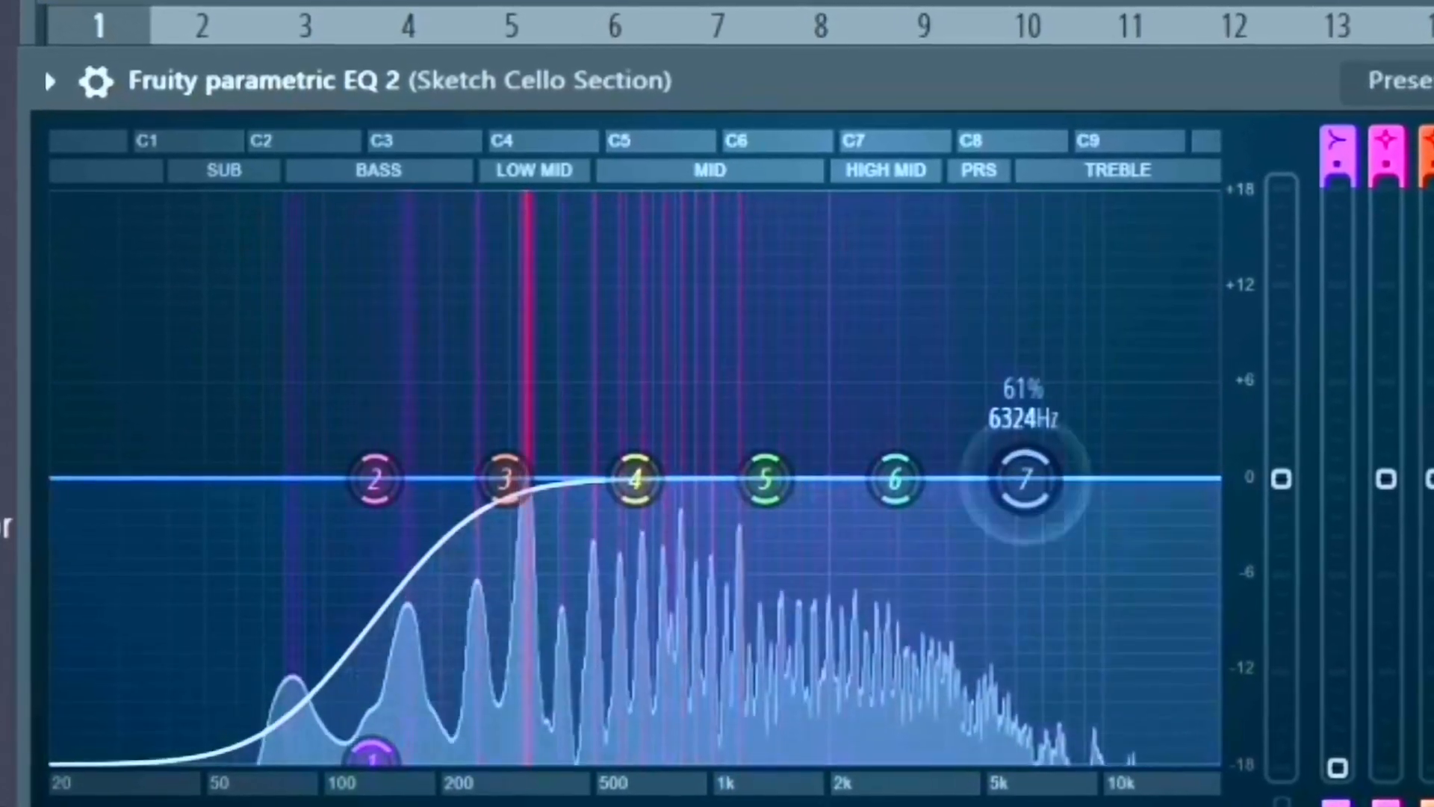
Roll off the cello's highs with EQ band 7, dip band 5 slightly in the low mids, and stop playback.
drag(998, 480, 1162, 759)
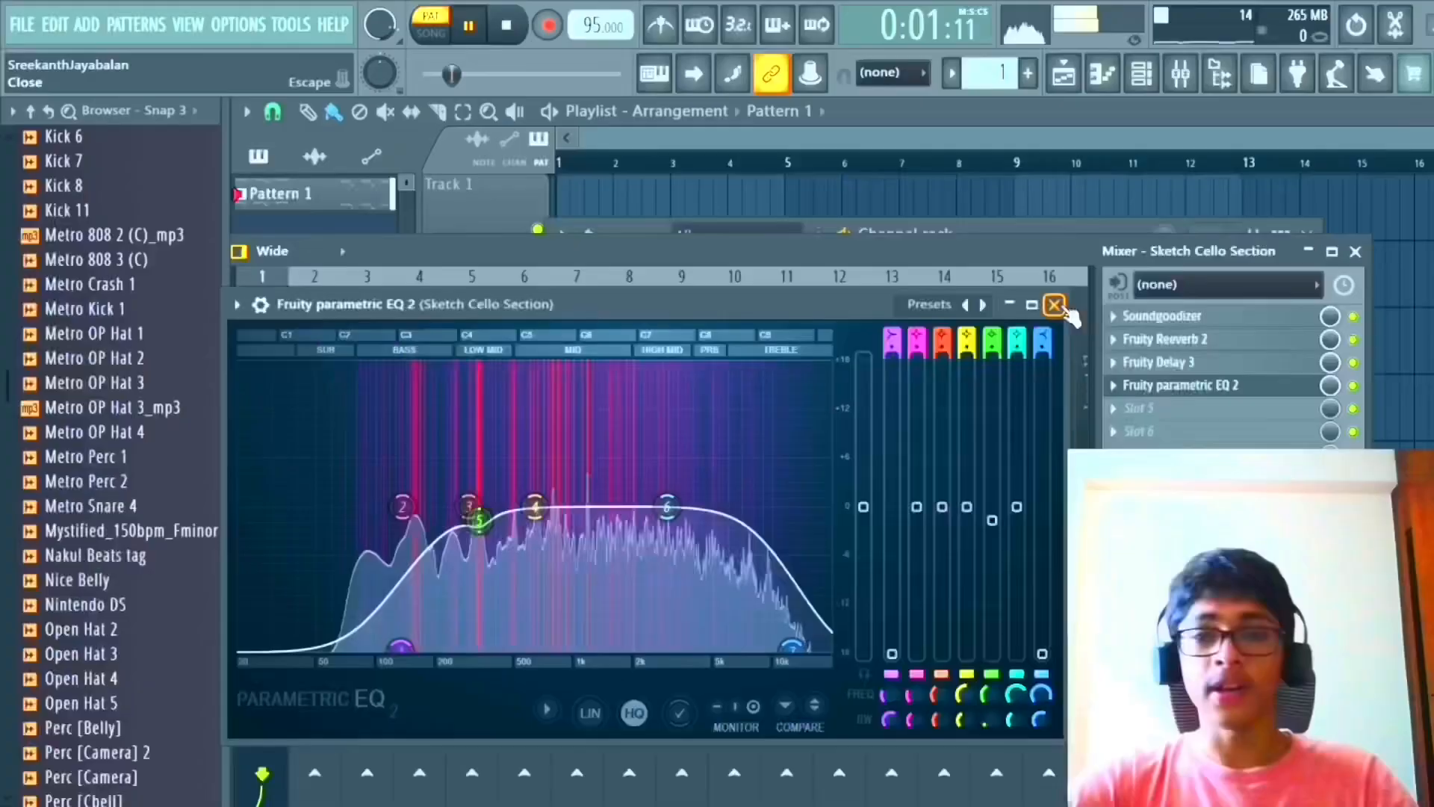
click(1054, 305)
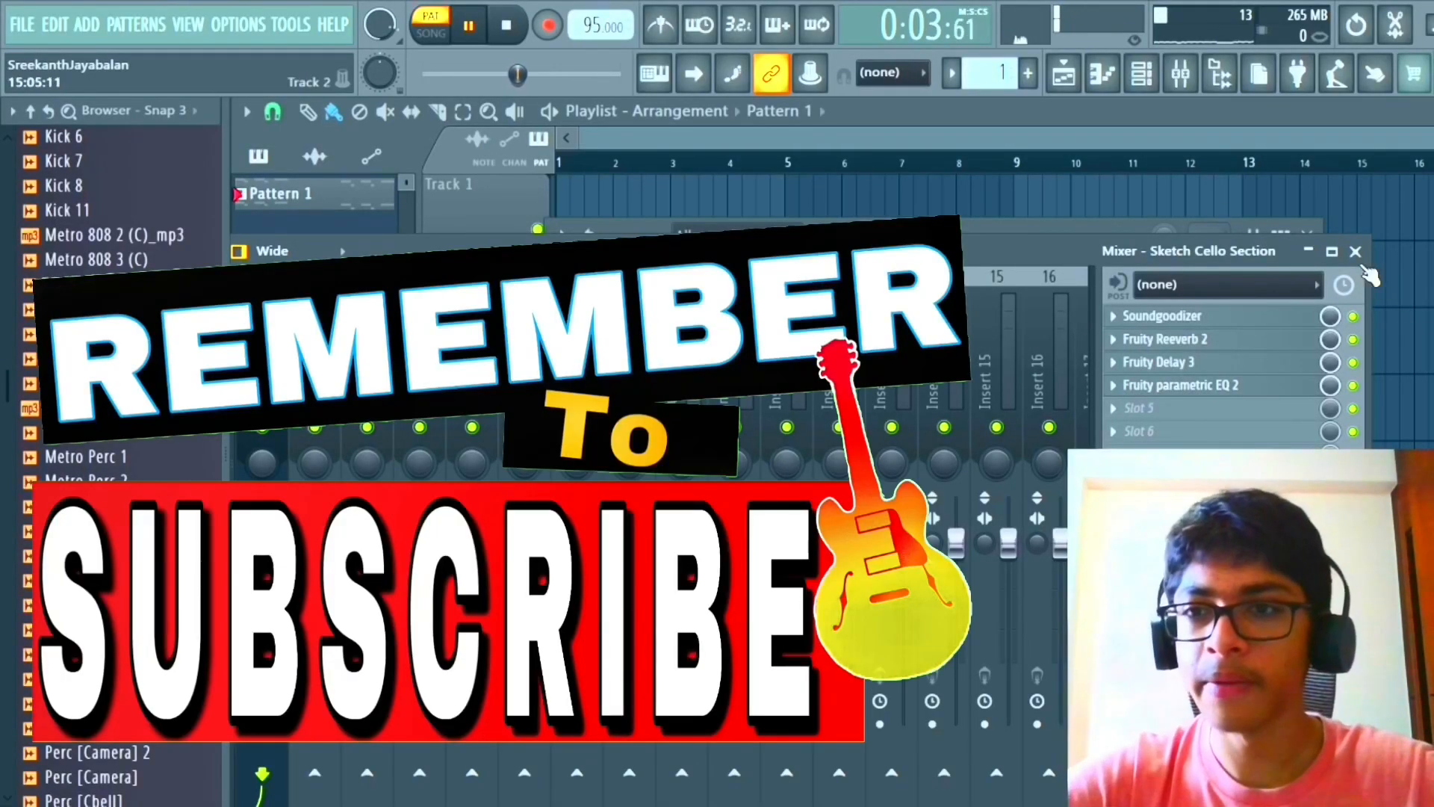
click(1356, 252)
key(space)
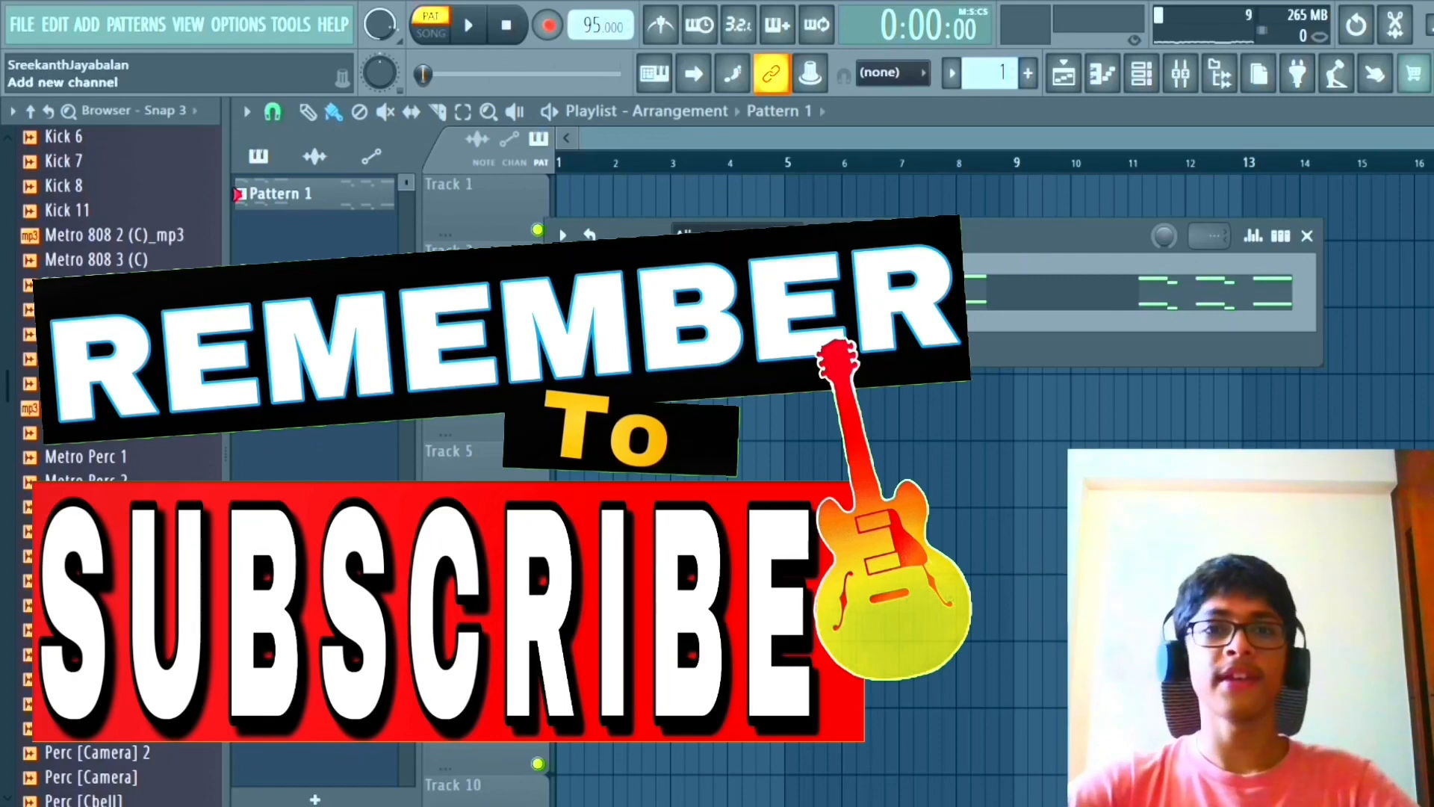
Add a Sketch Trumpet channel, place a short D#4 note at the start of bar 1, and play it with the cello.
click(721, 349)
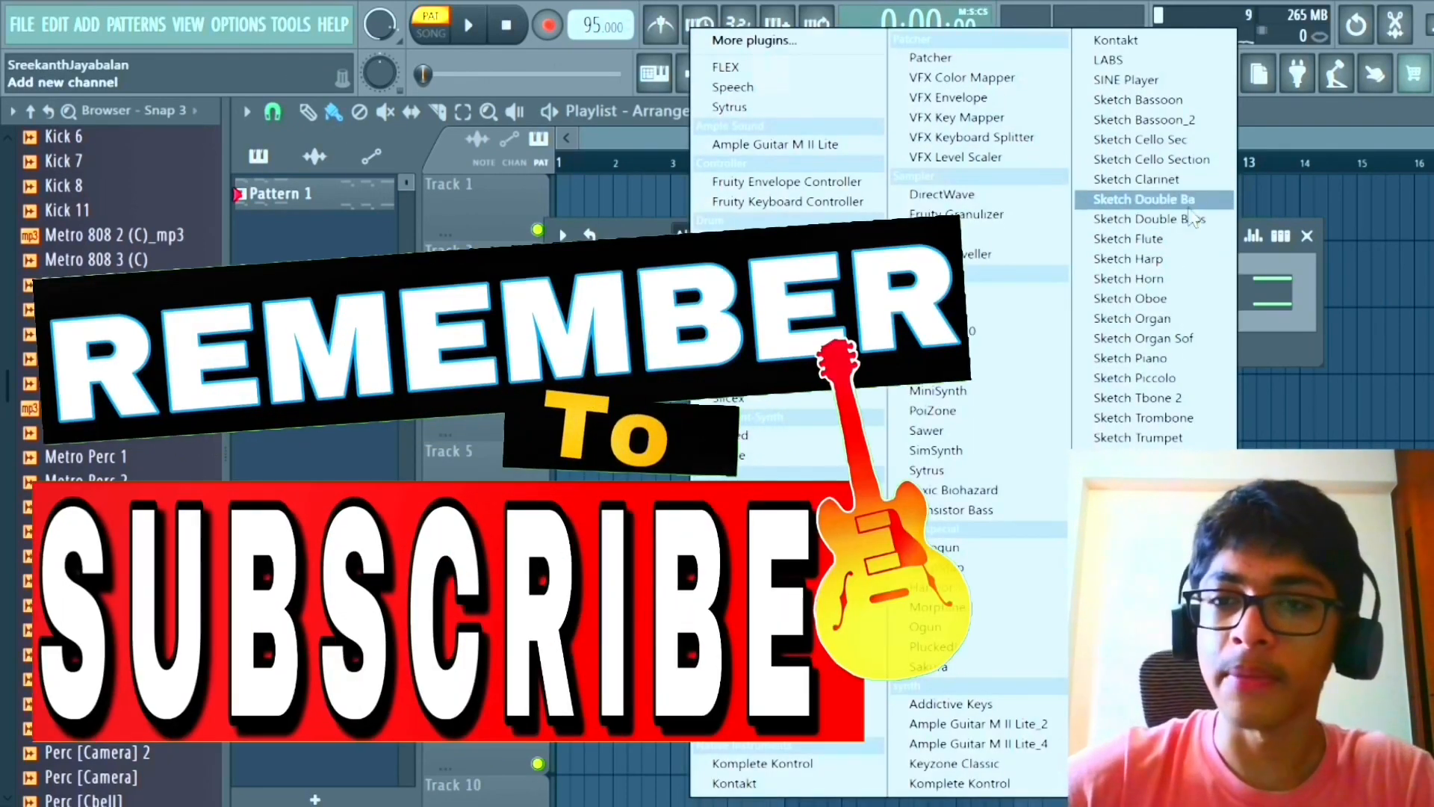
click(1138, 438)
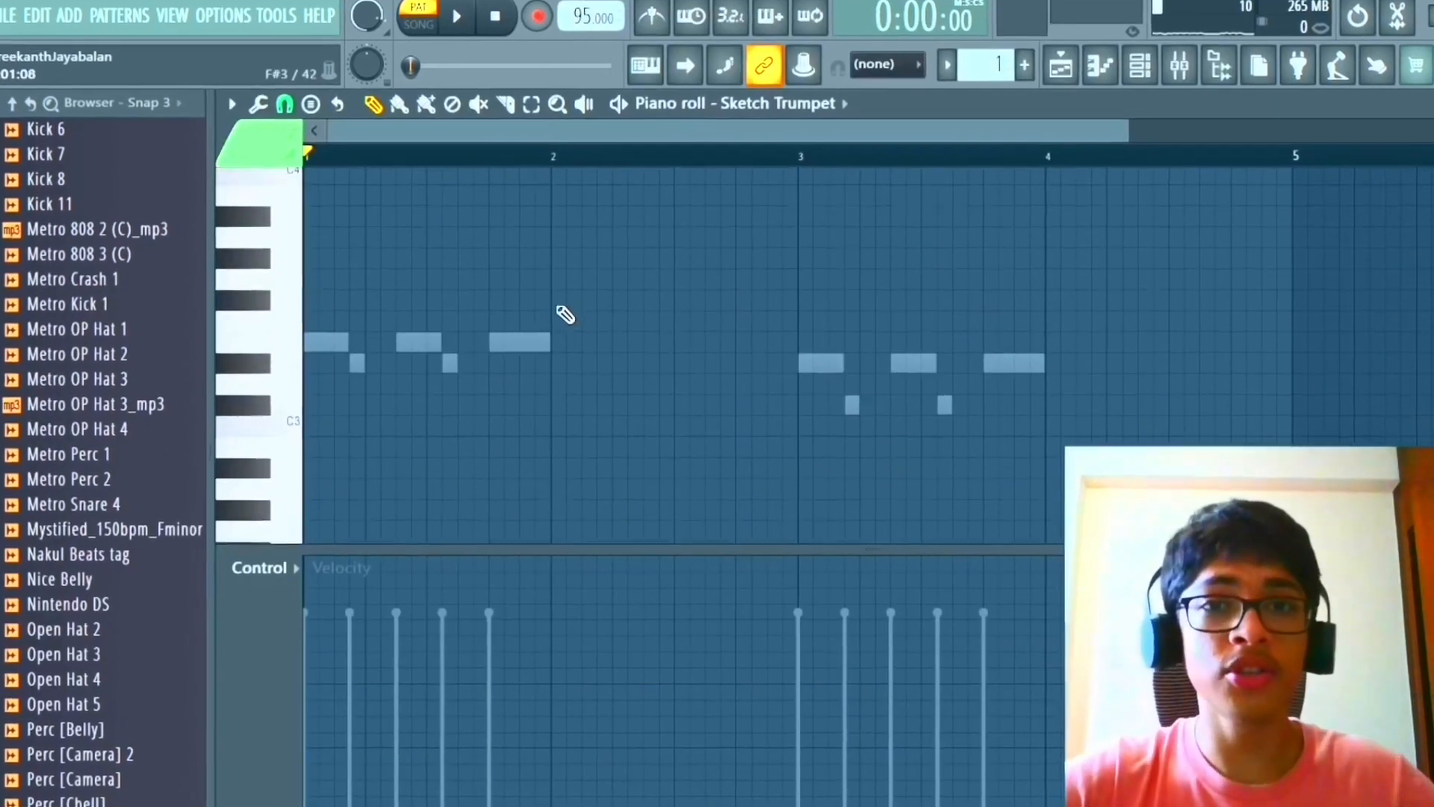
scroll(326, 239, up, 3)
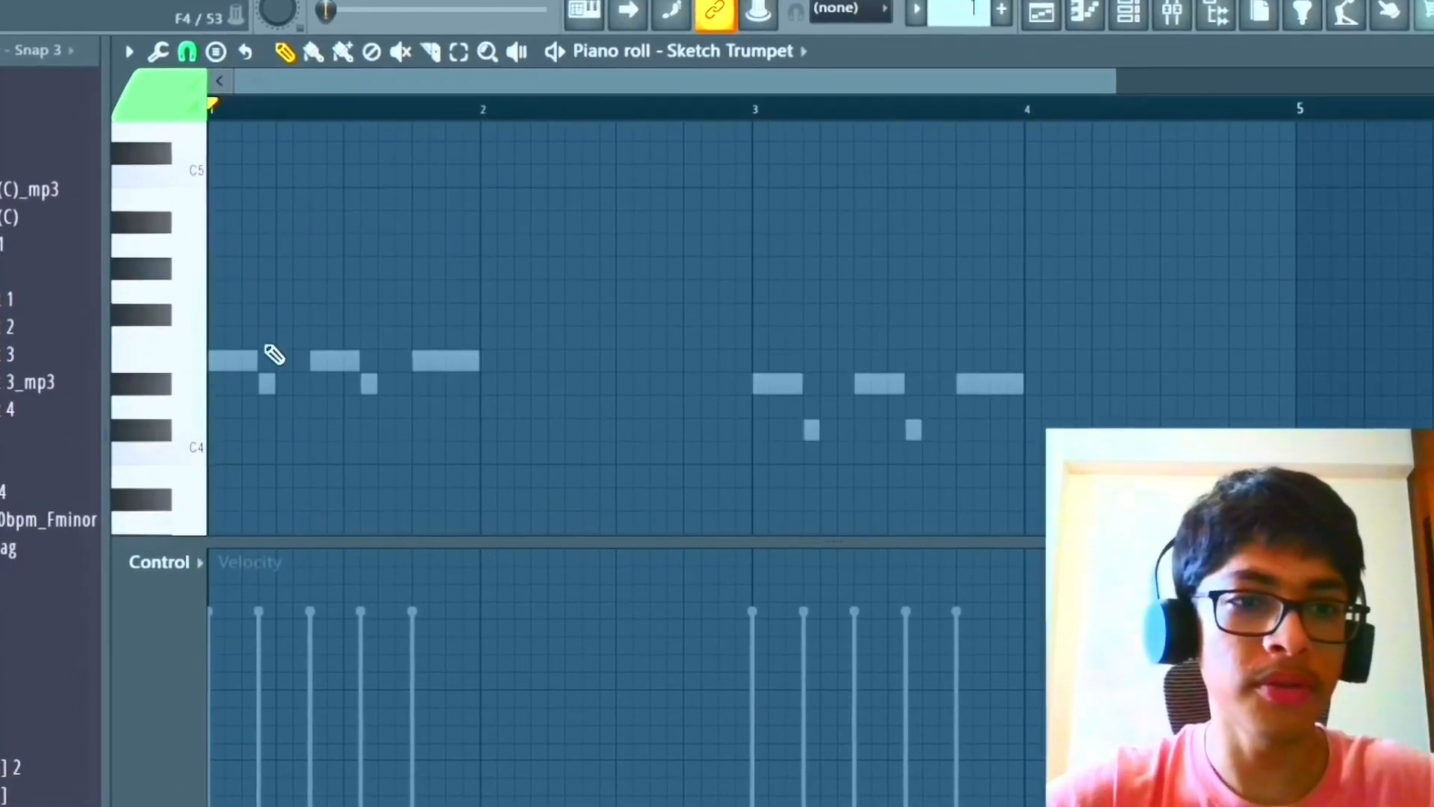
drag(308, 392, 243, 393)
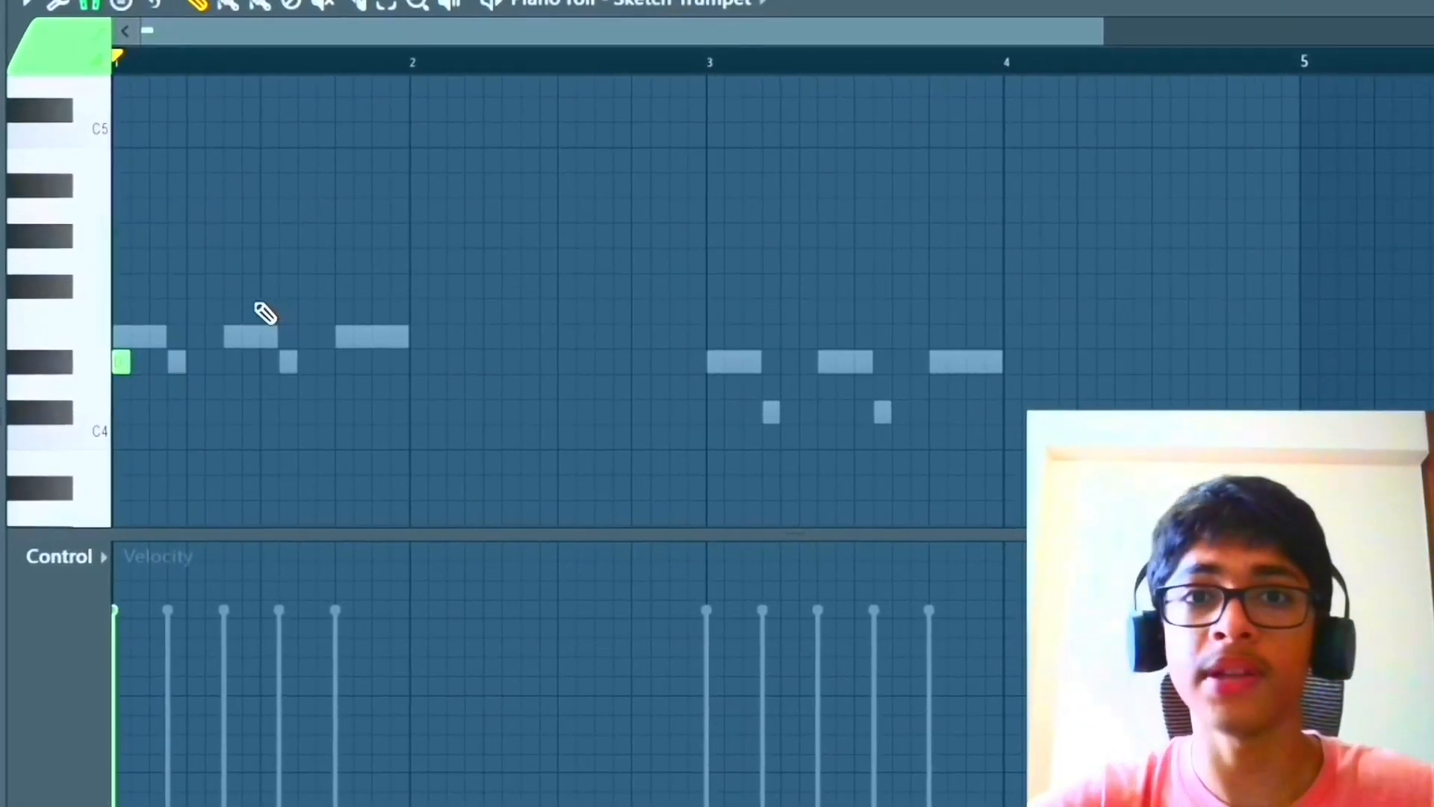
key(space)
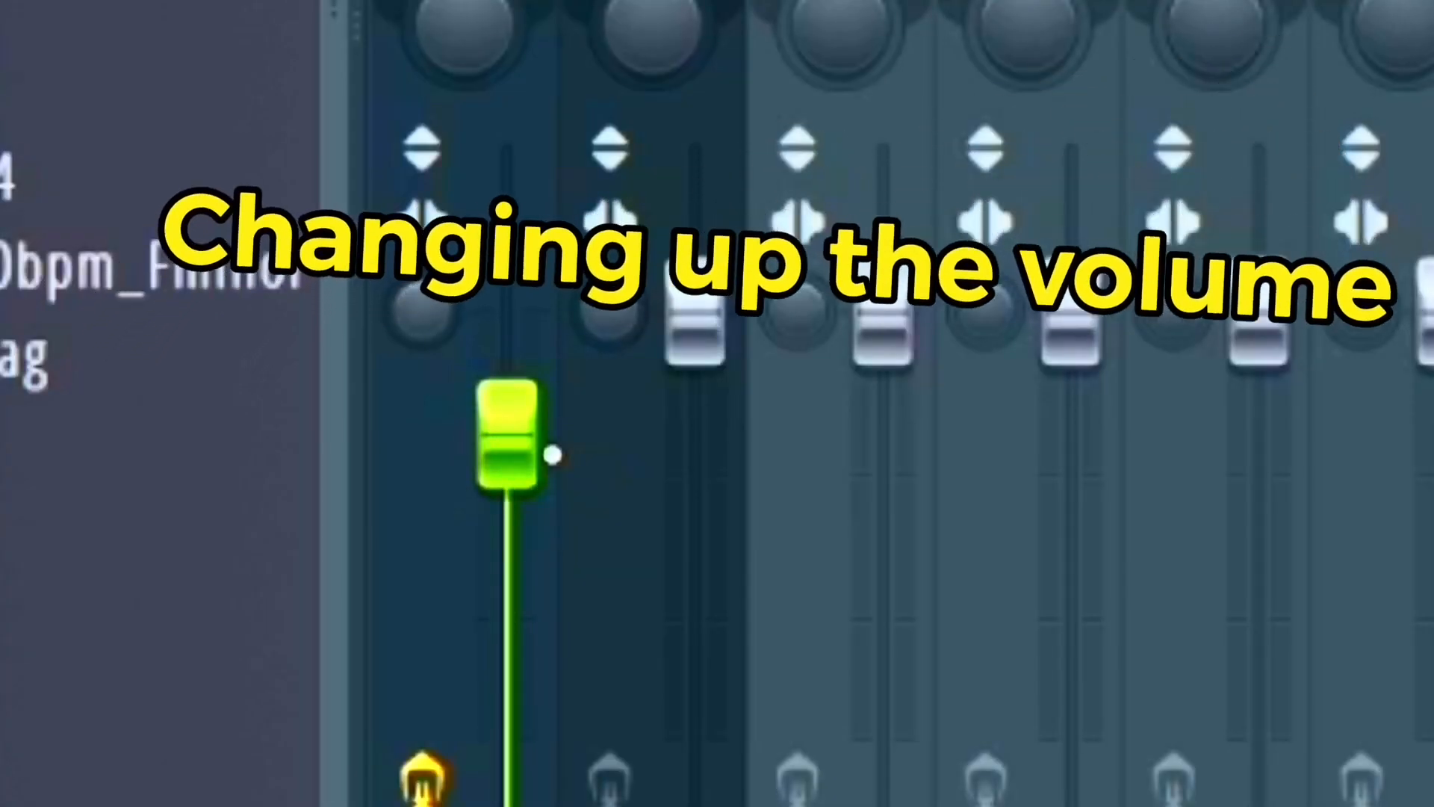
Adjust the cello's mixer volume and add Fruity Parametric EQ 2 to the trombone track, cutting its lows and highs.
drag(552, 453, 553, 410)
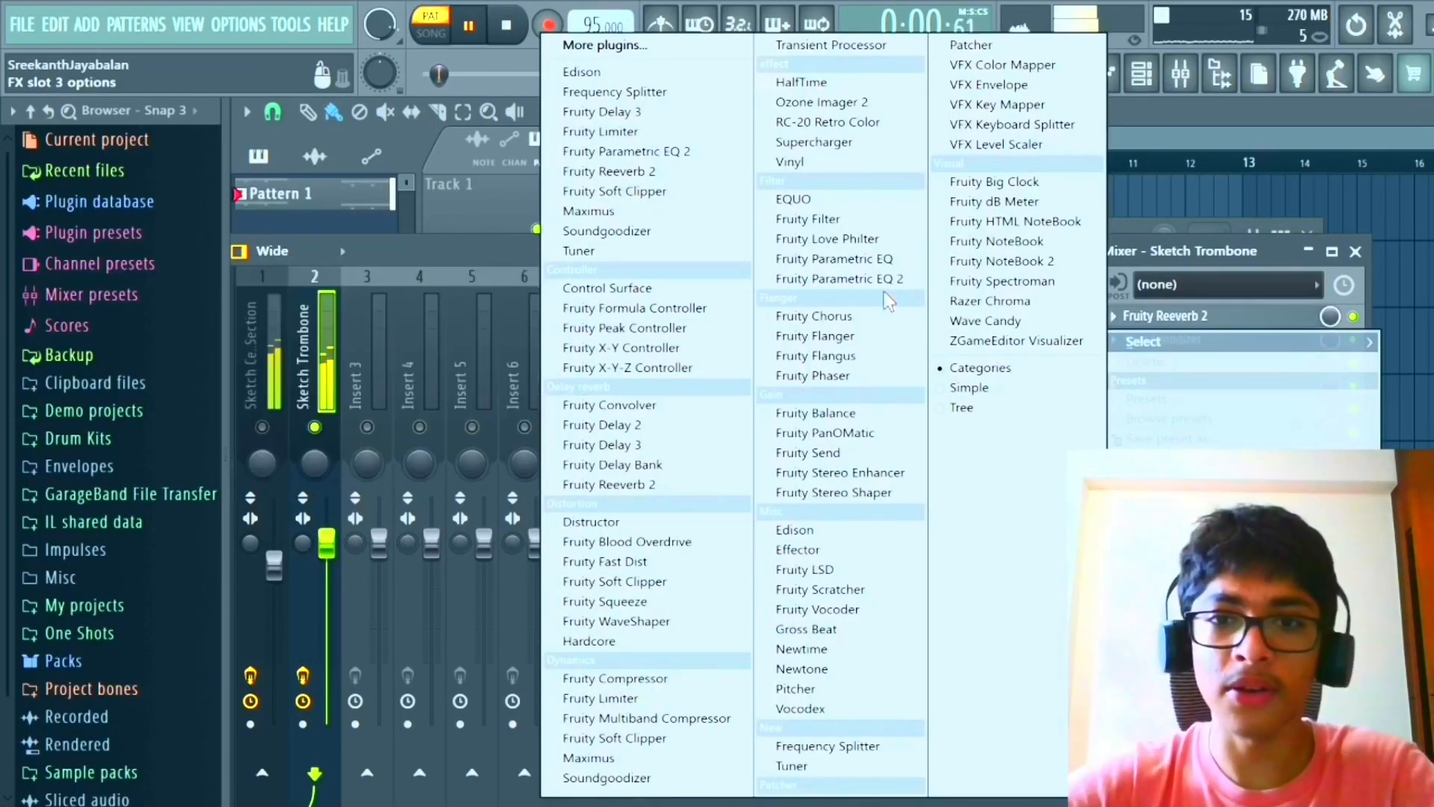
click(867, 279)
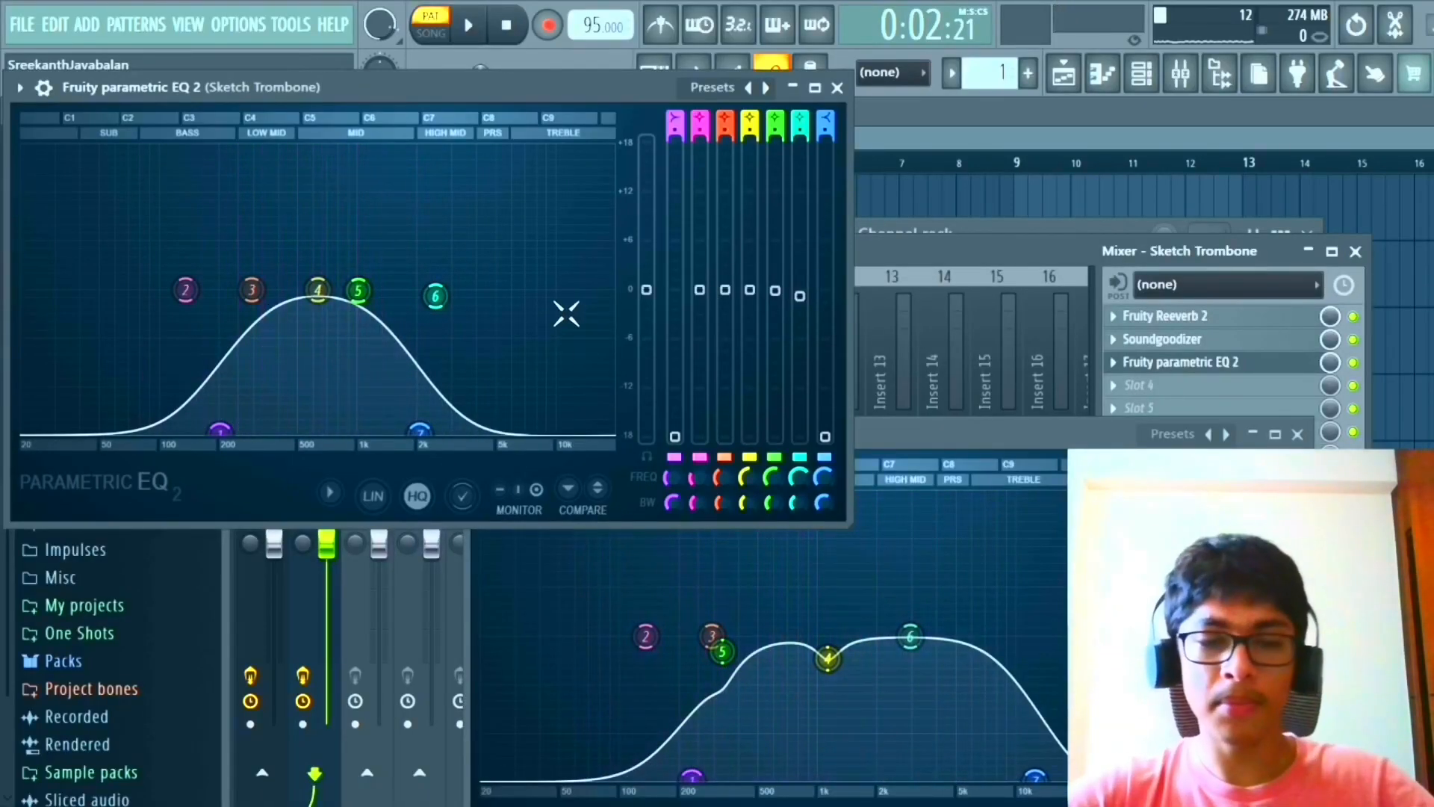
key(space)
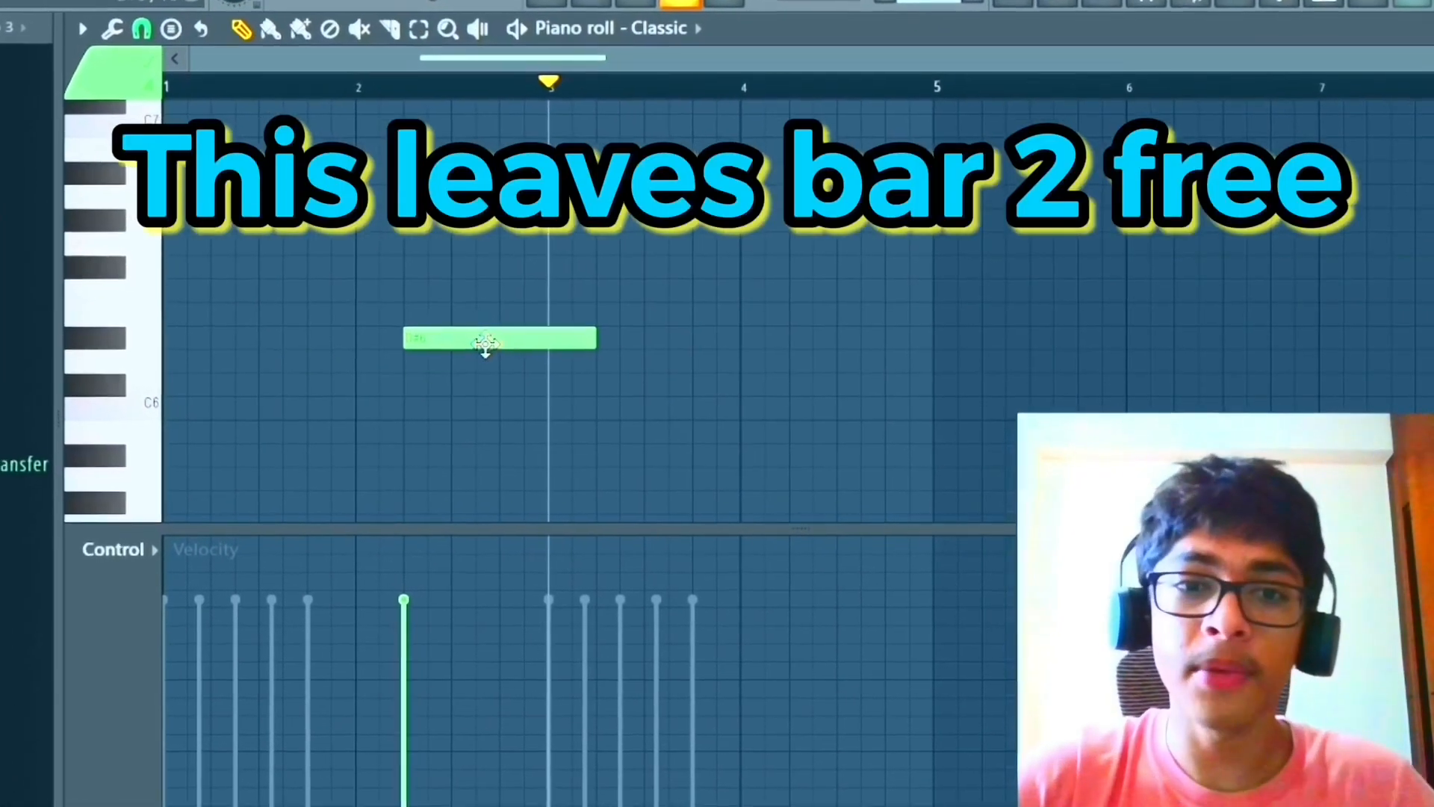
Build the Classic instrument's melody from short notes, starting C#6, E6, F#6 in bar 2 and continuing with E6, D#6 and F#6.
click(496, 345)
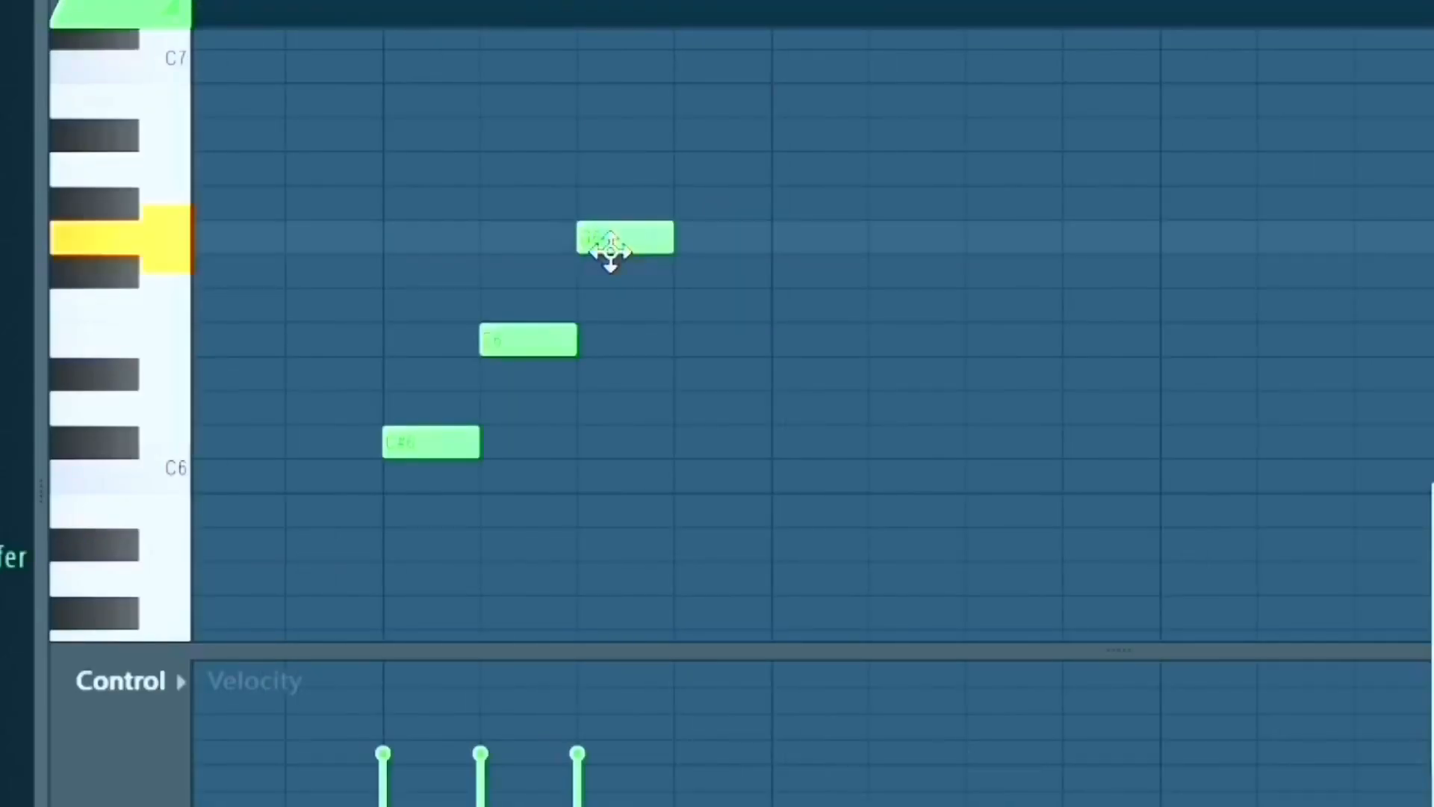
drag(611, 251, 613, 291)
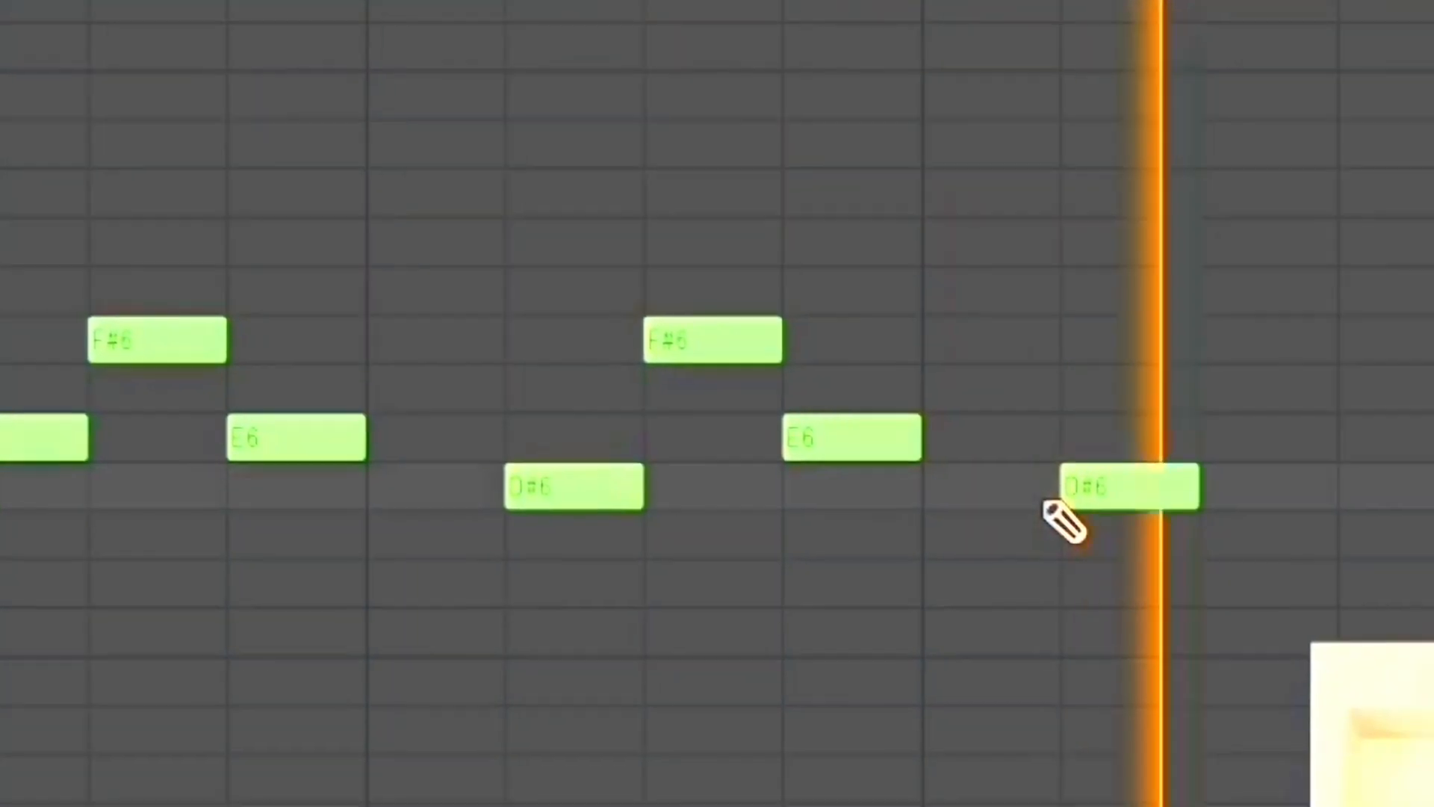
scroll(958, 396, down, 2)
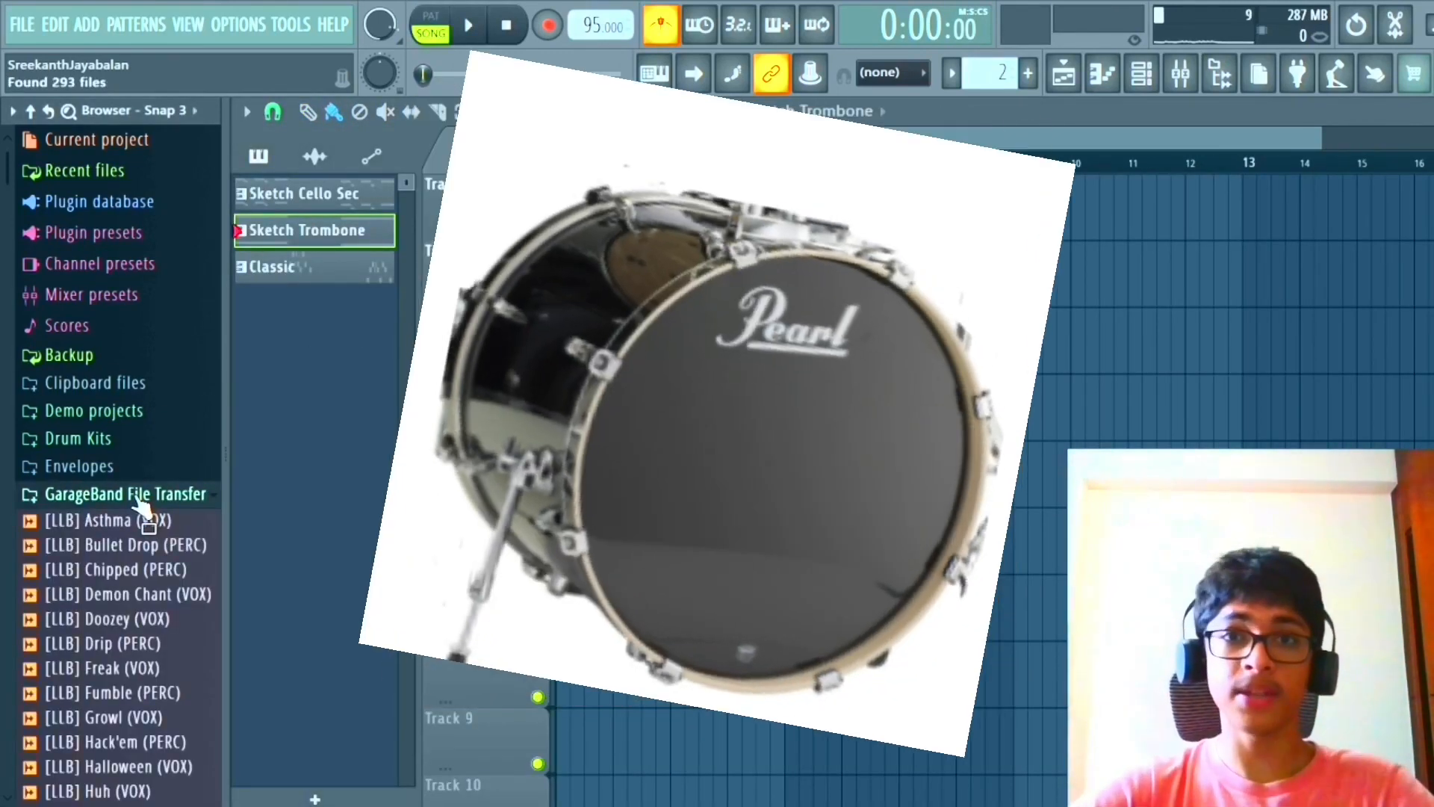
Audition the kick samples and place Kick 4 at the start of bar 1 on Track 5.
right_click(140, 505)
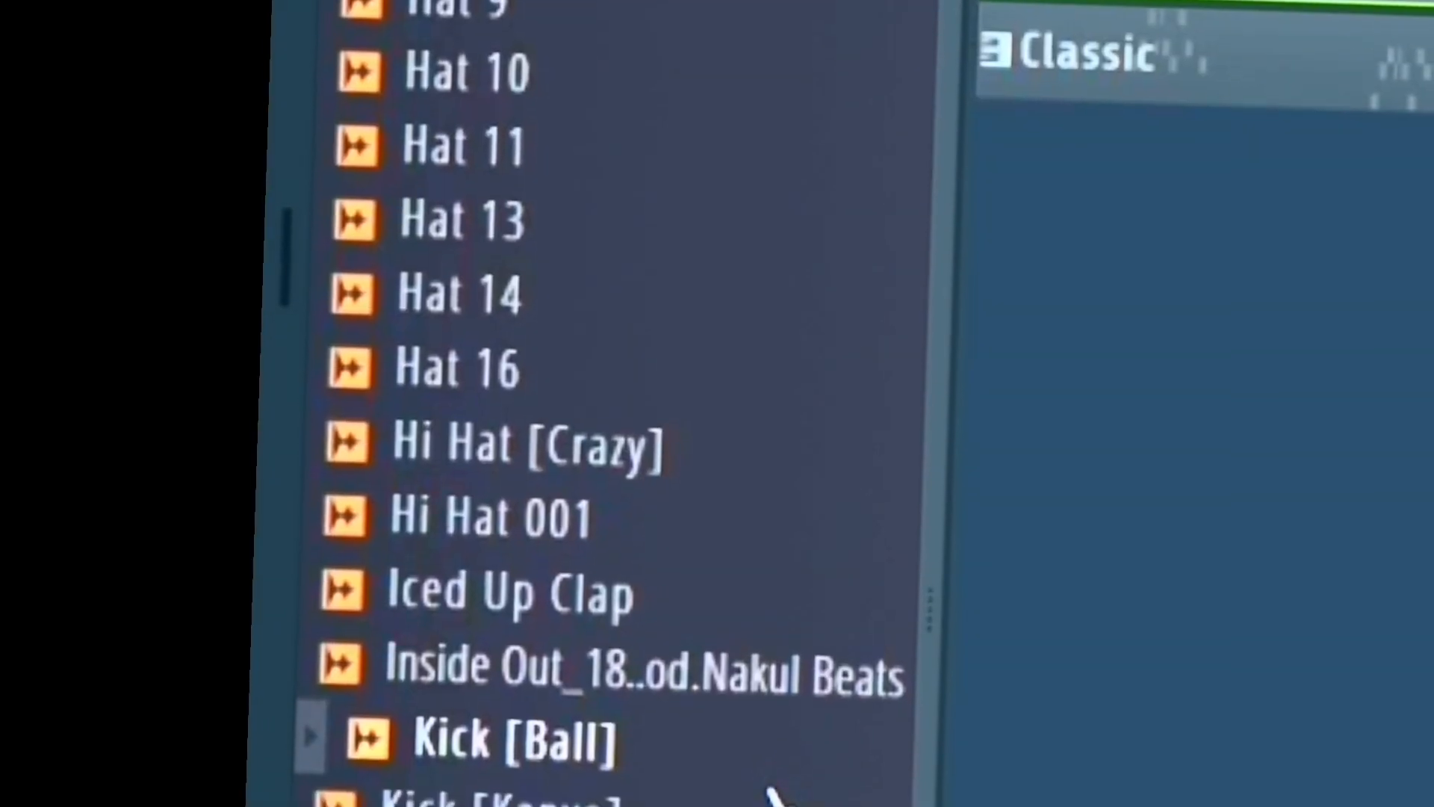
click(756, 803)
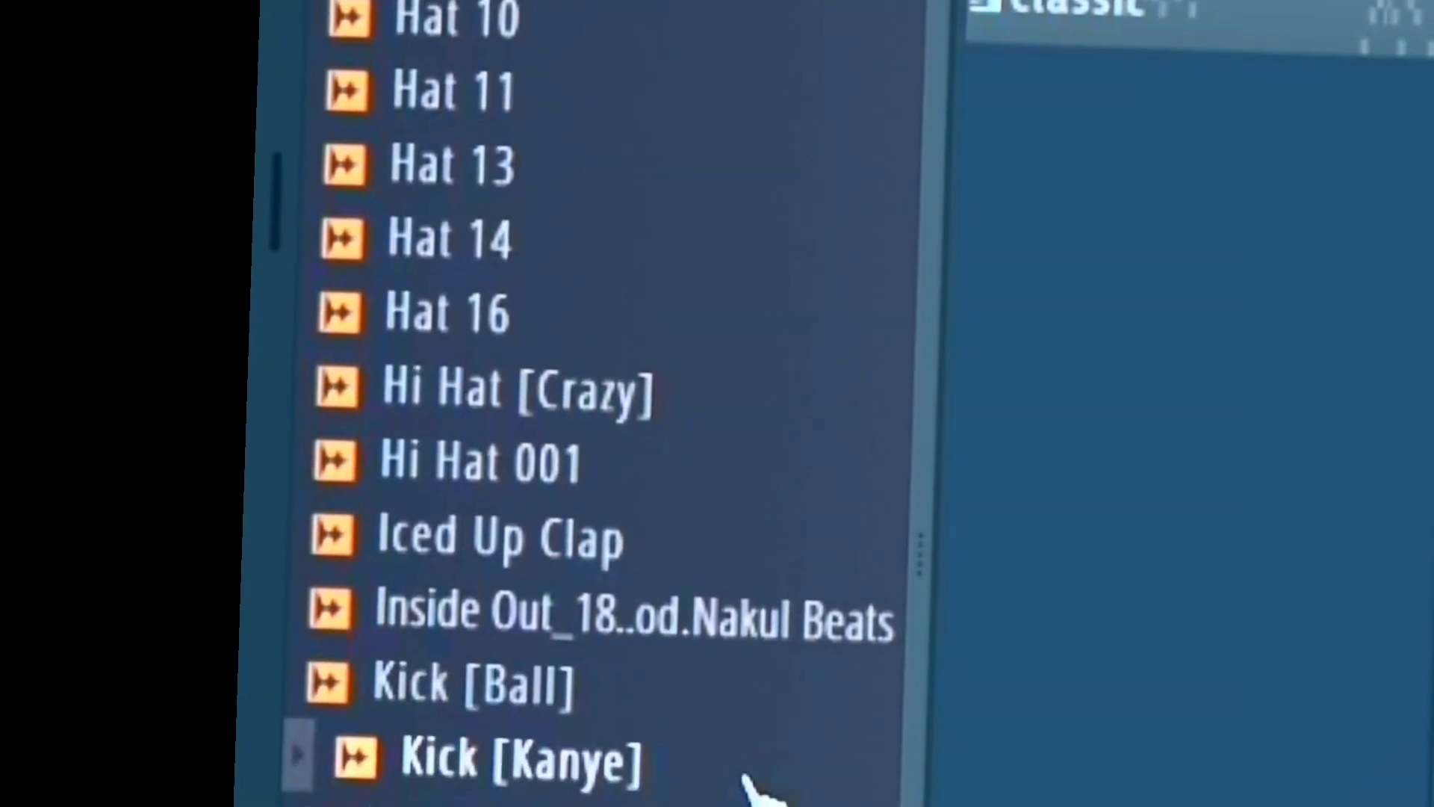
click(748, 797)
click(708, 796)
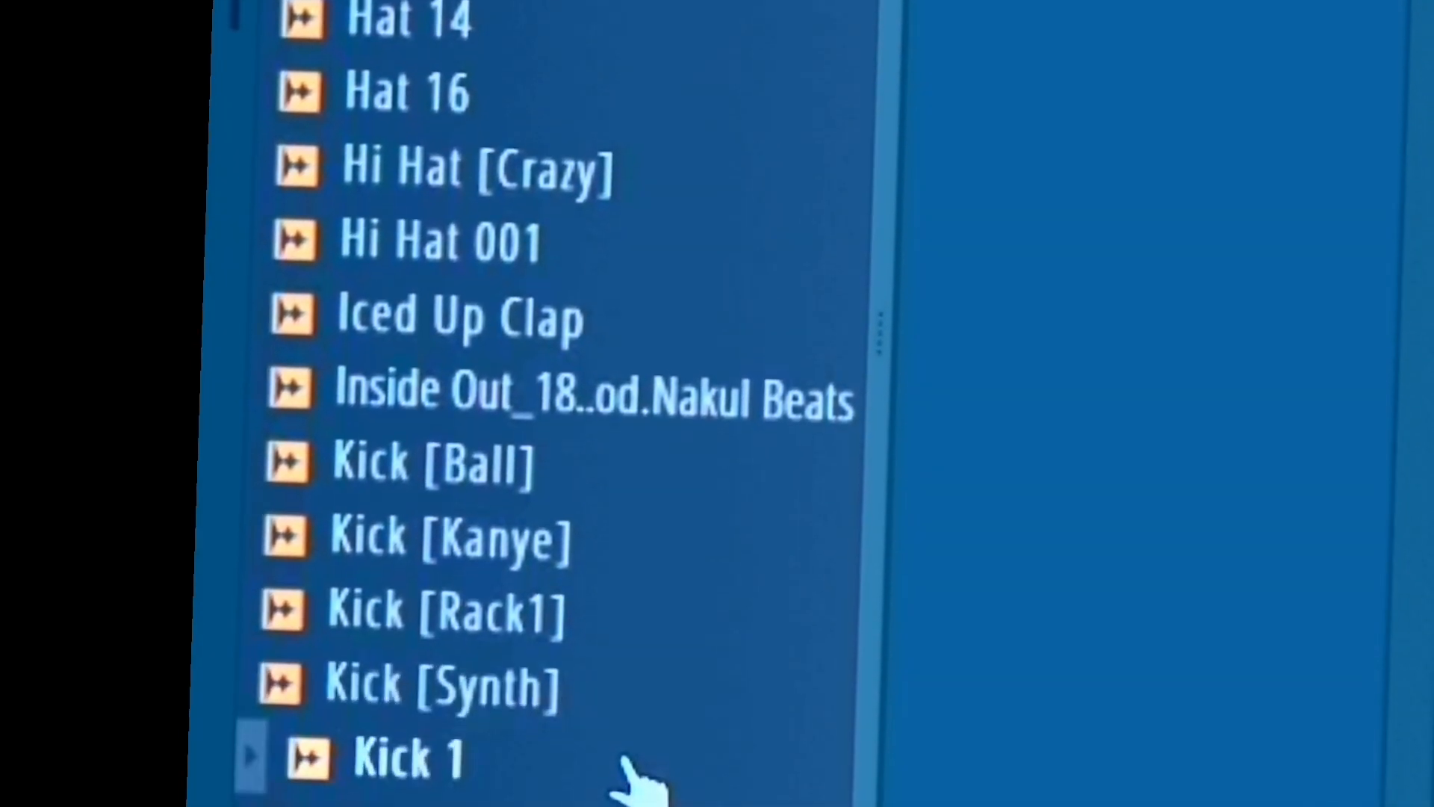
click(609, 771)
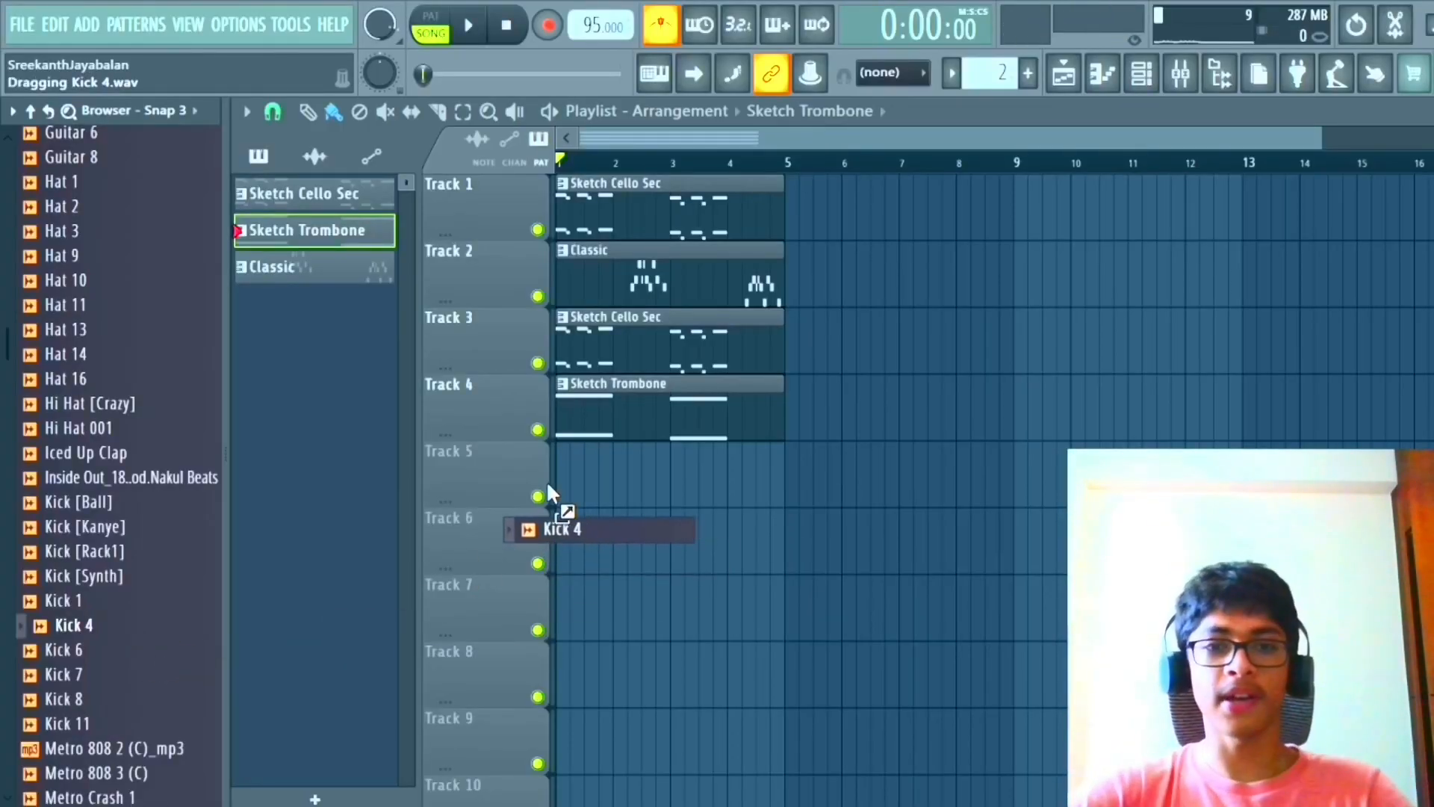
drag(549, 494, 554, 493)
key(space)
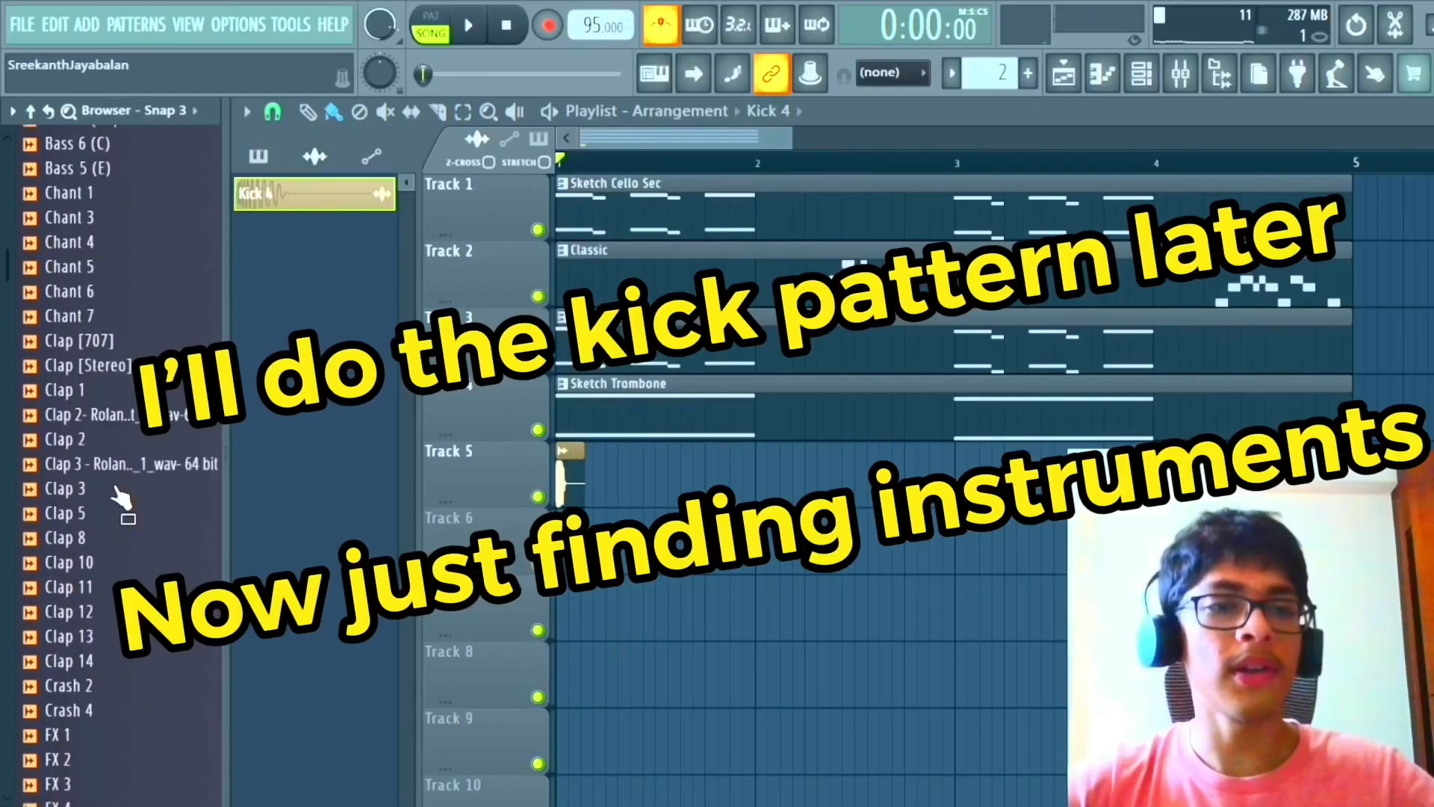
Audition the percussion samples and place Perc [Snap4] on beats 2 and 4 of bar 1 on Track 6.
scroll(119, 497, up, 15)
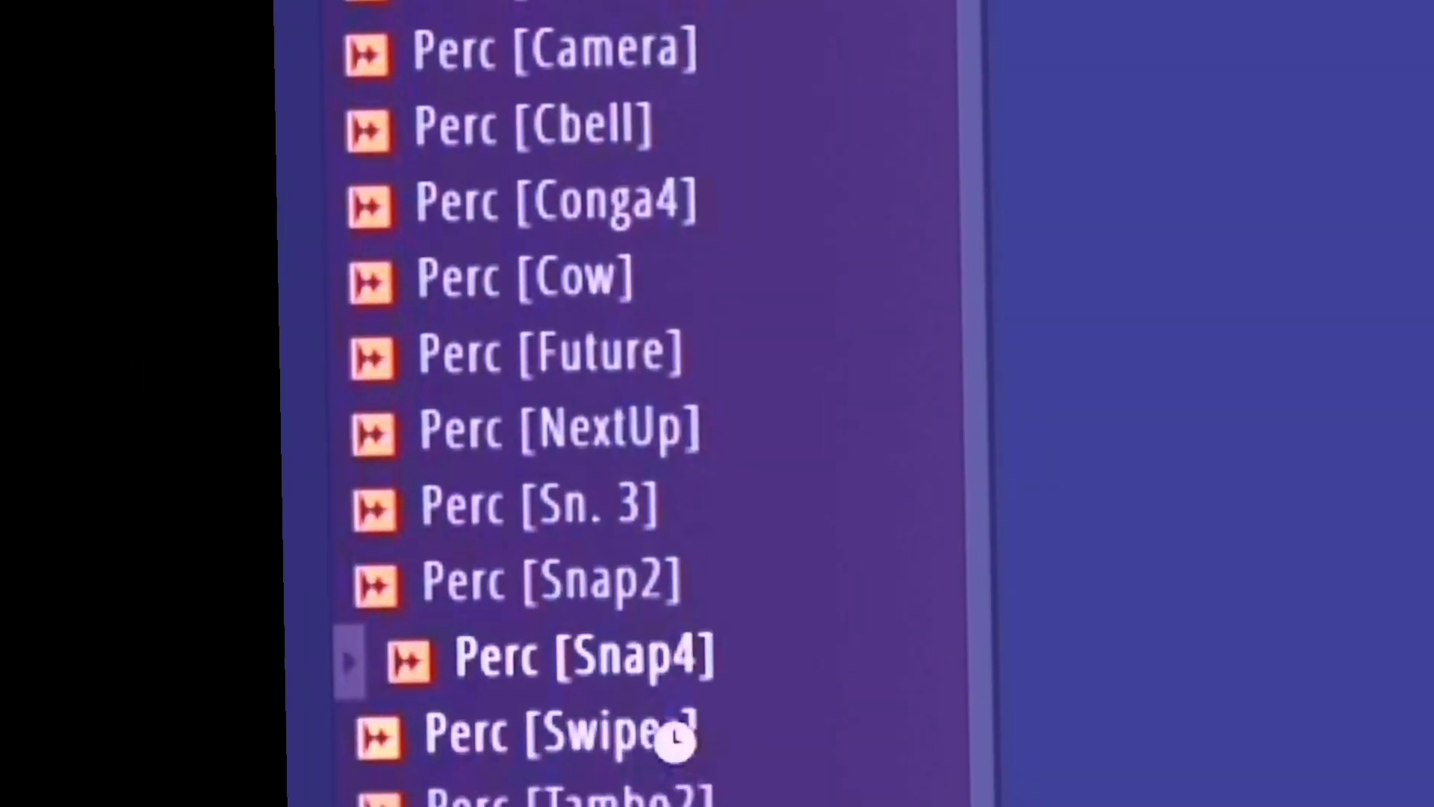
click(647, 758)
click(640, 688)
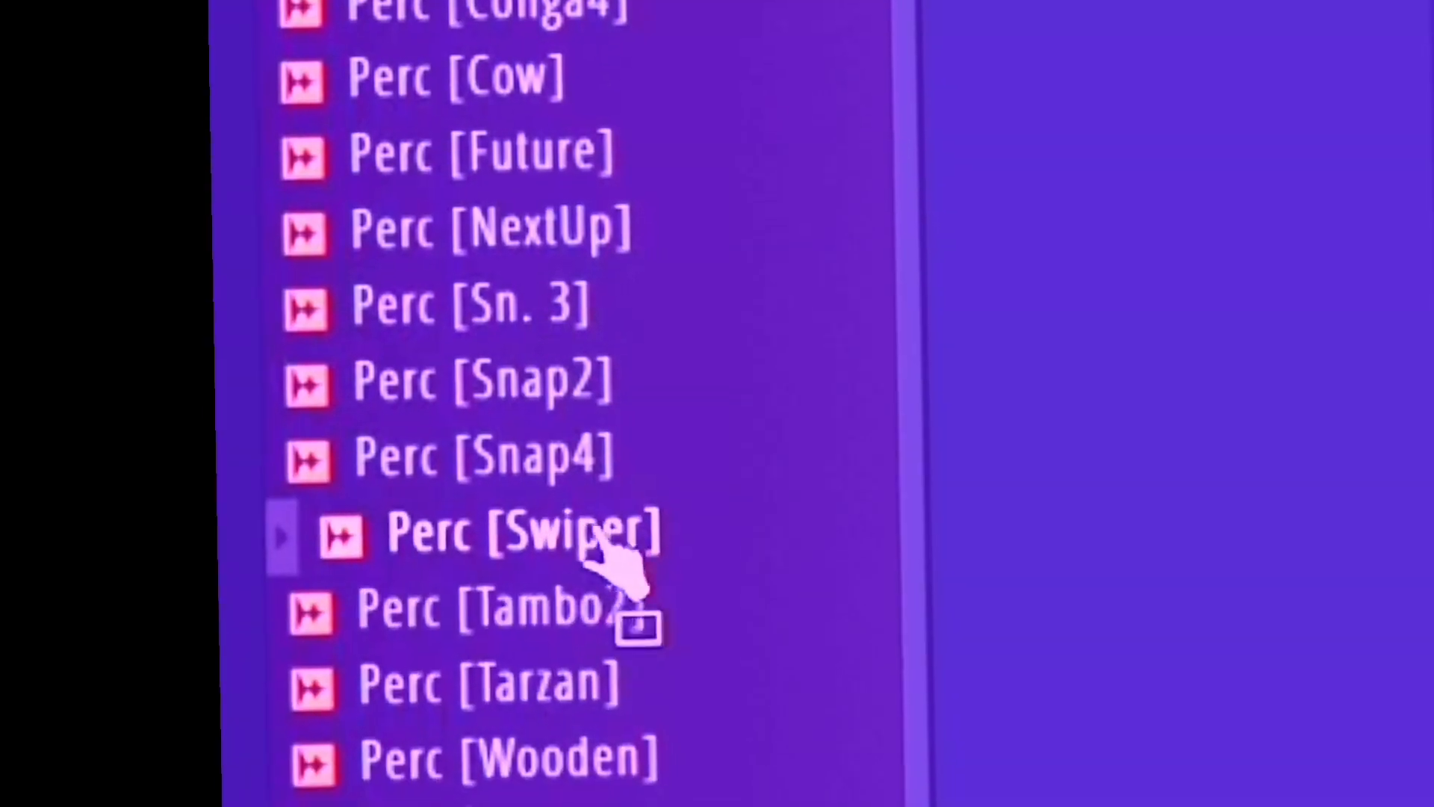
click(649, 616)
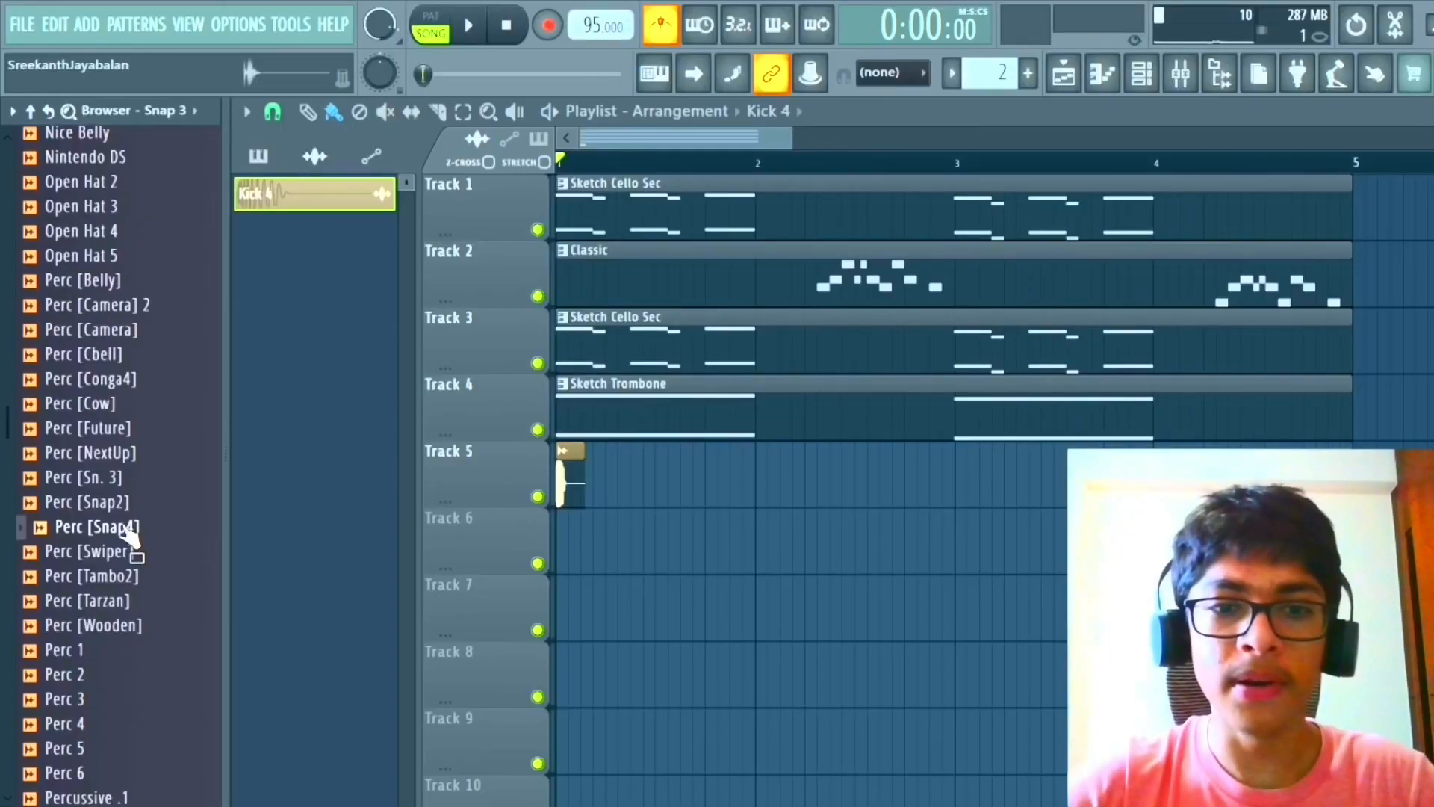
drag(662, 577, 656, 544)
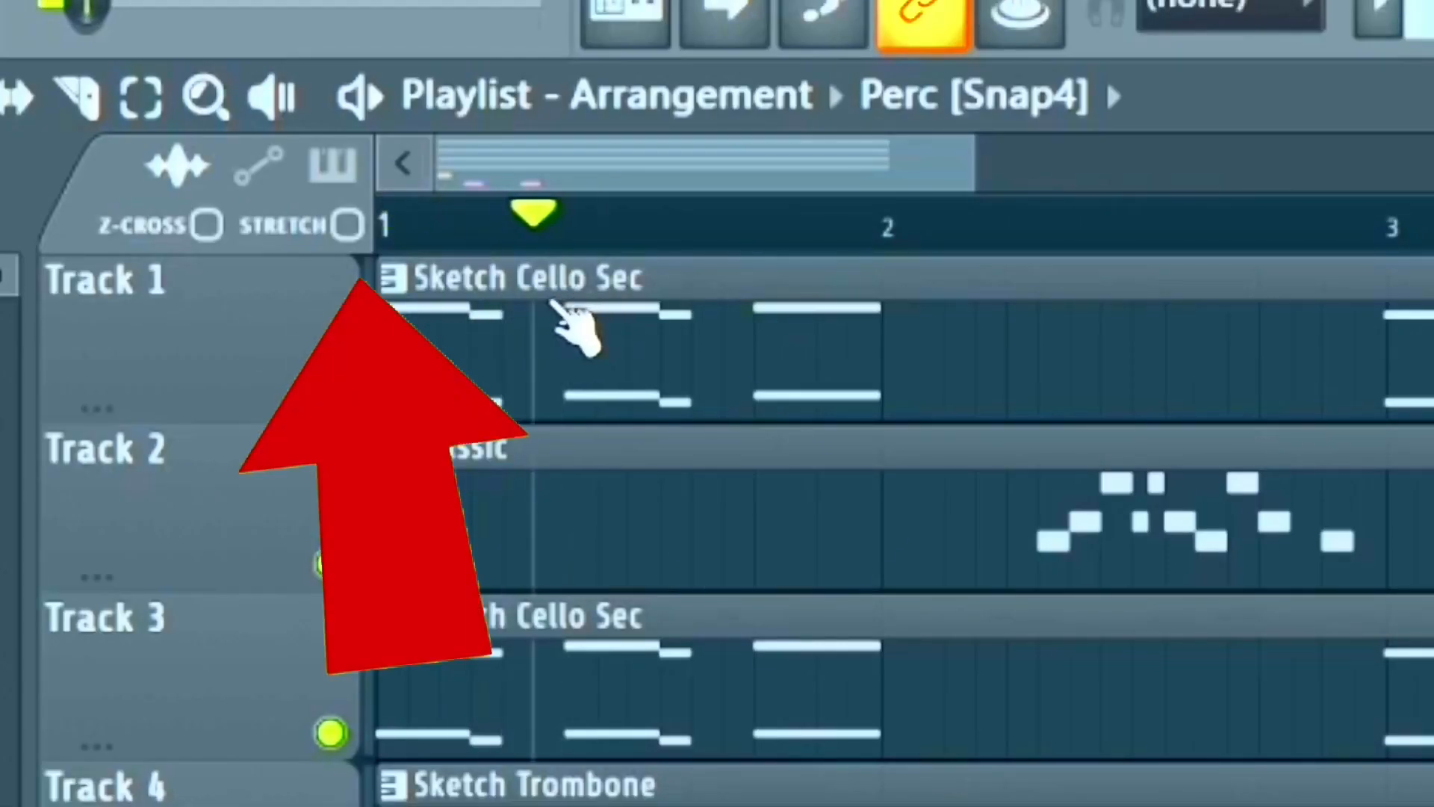
Move the playhead to beats 2 and 4 of bar 1 to check the snap timing, and play the arrangement.
drag(551, 301, 510, 300)
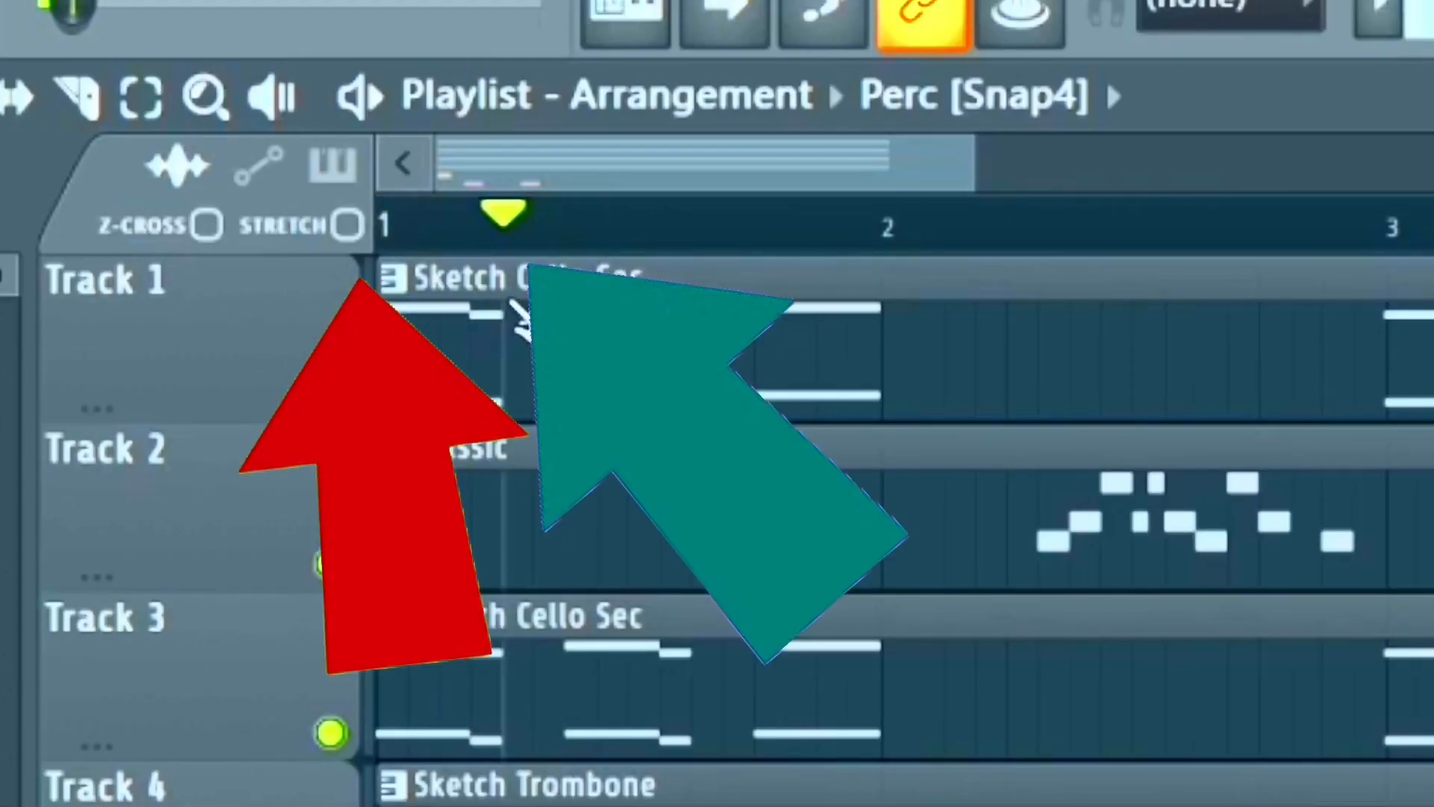
drag(599, 301, 768, 308)
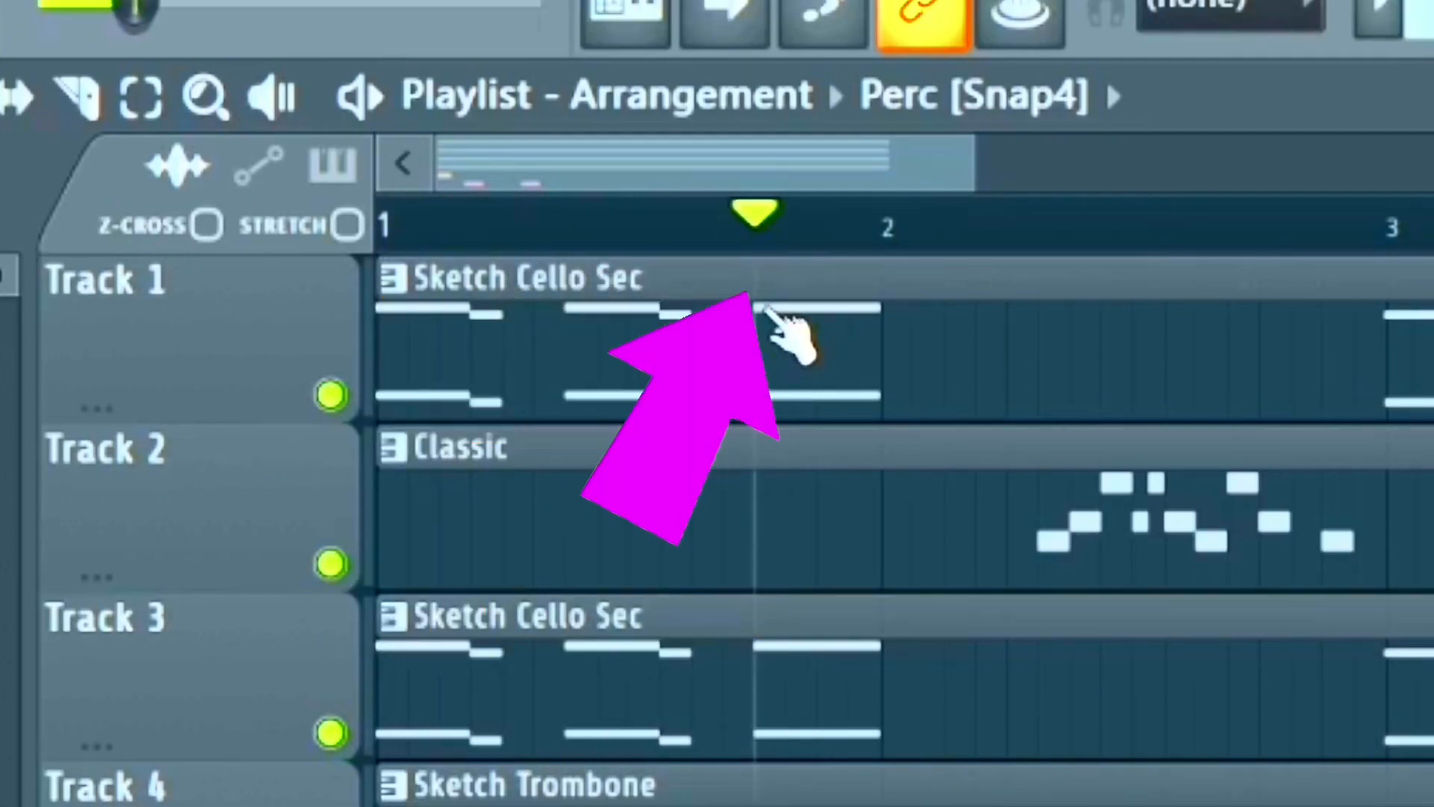
drag(778, 210, 145, 262)
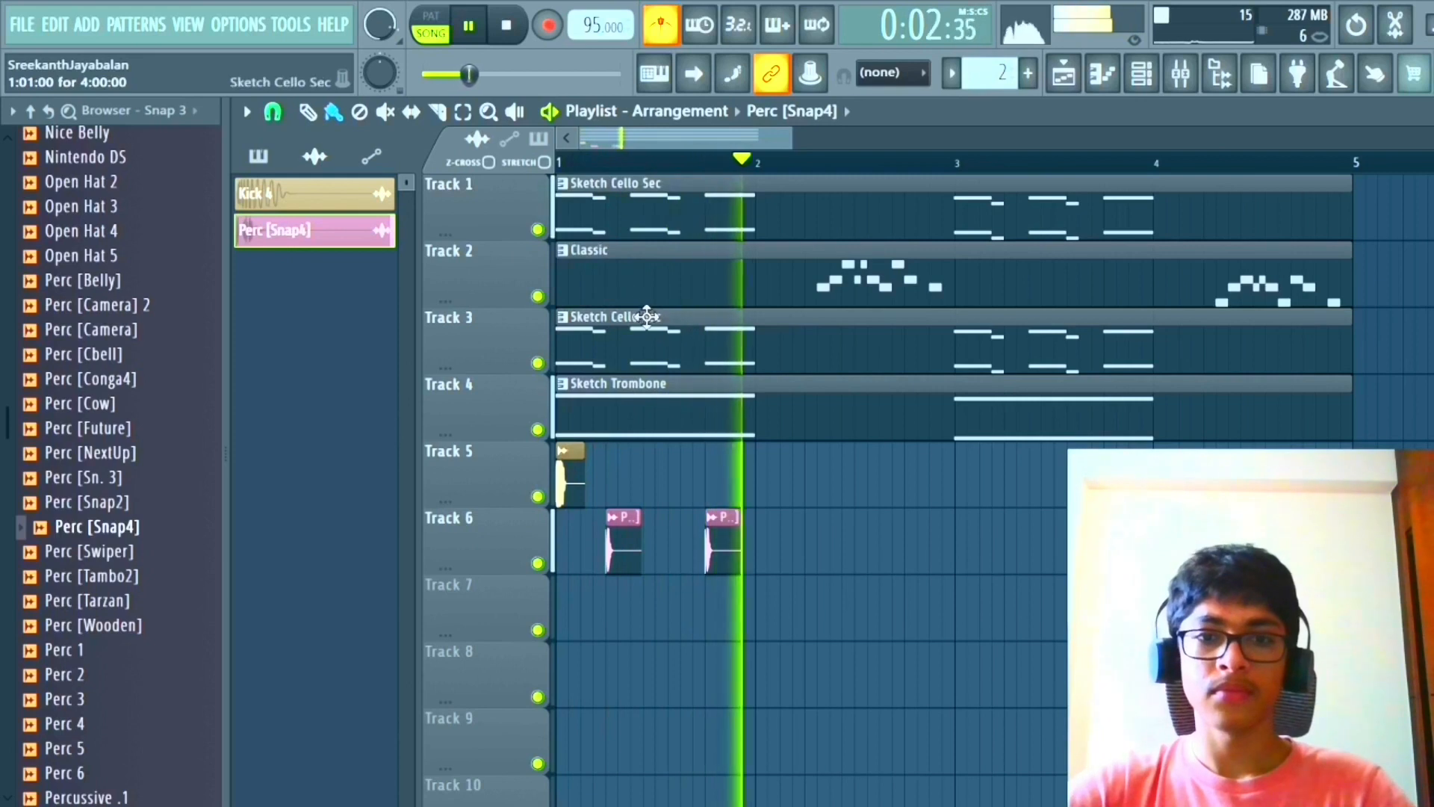
key(space)
Audition the snare samples and layer Snare 5 under the snaps on beats 2 and 4 of bar 1 on Track 7.
scroll(164, 467, up, 4)
scroll(131, 437, down, 18)
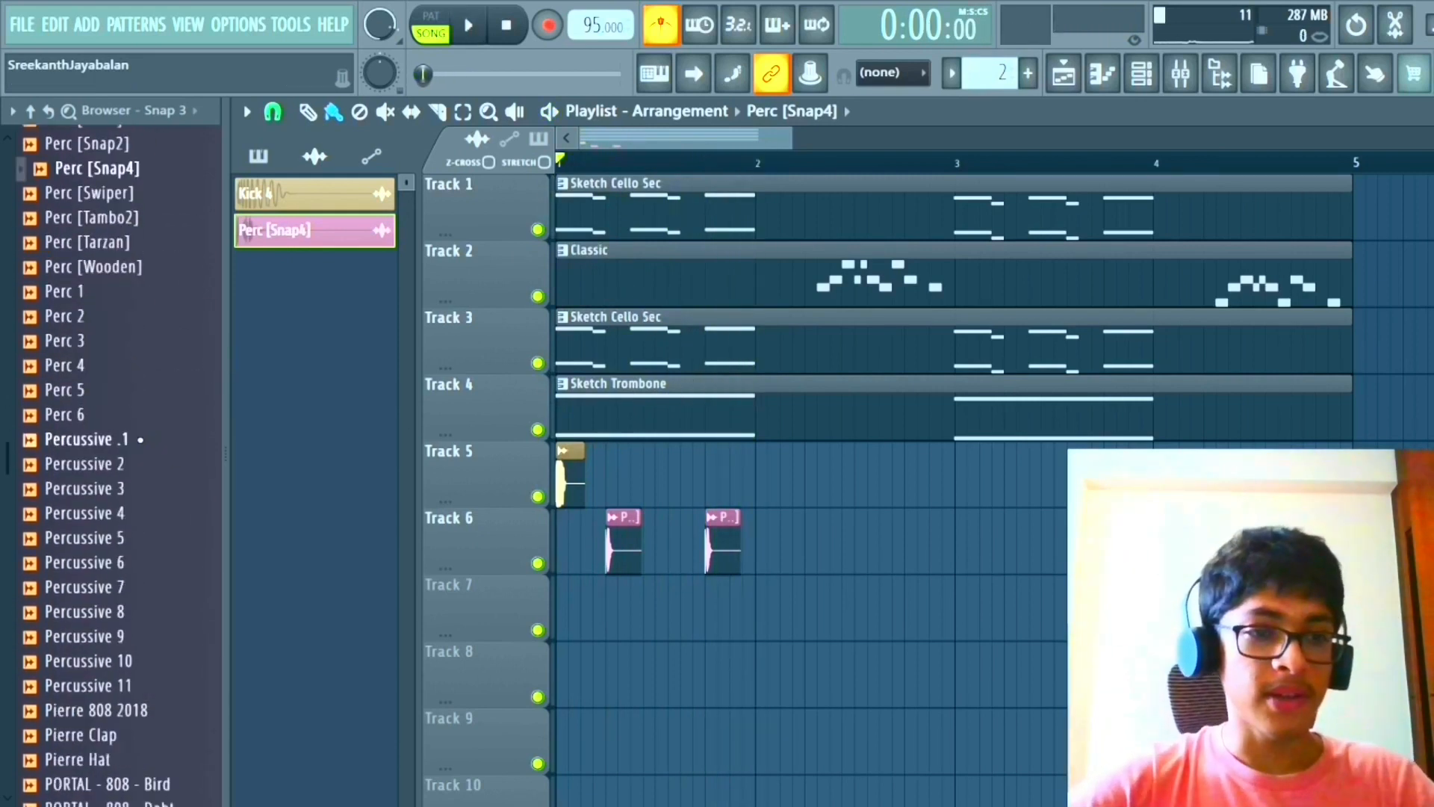
scroll(662, 647, down, 3)
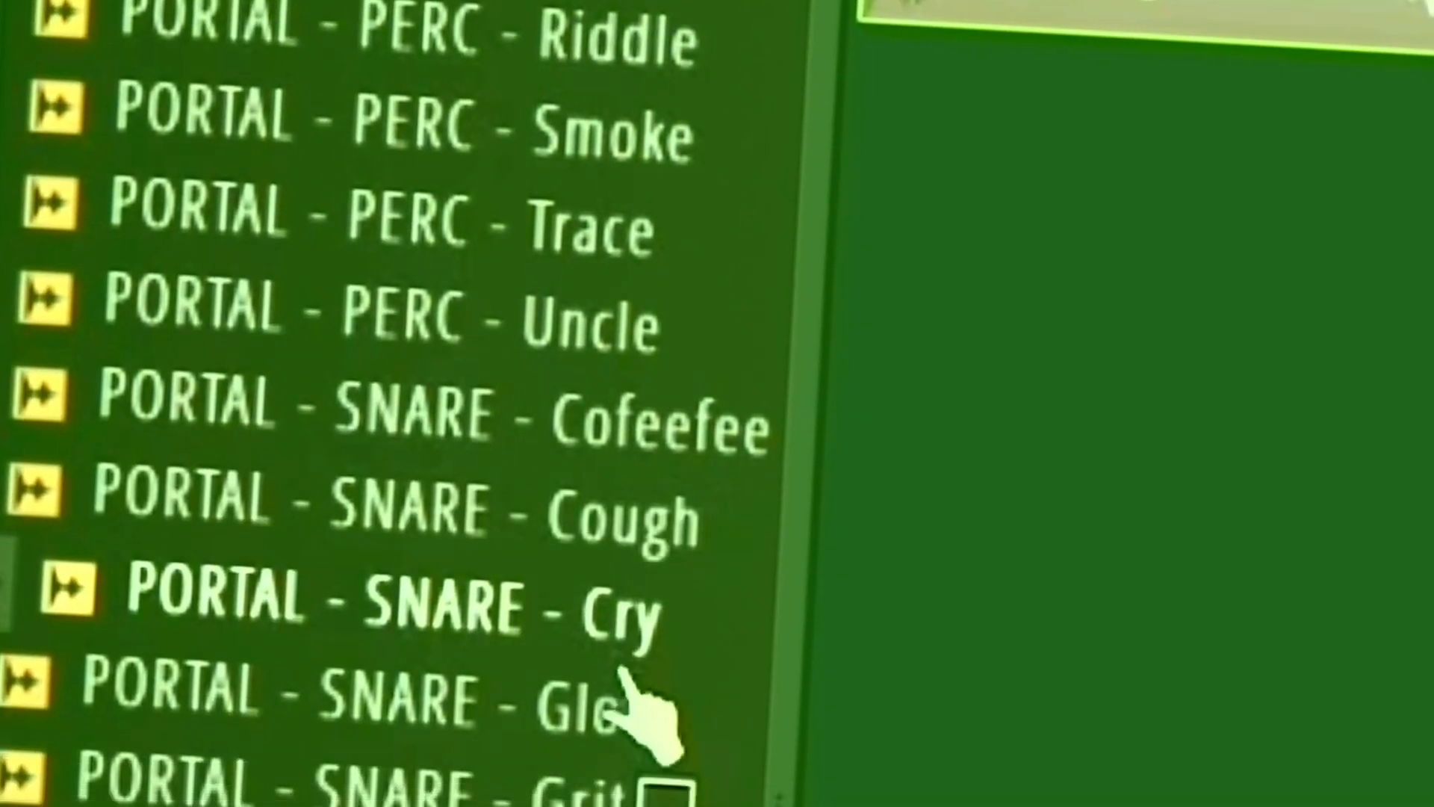
scroll(601, 586, down, 4)
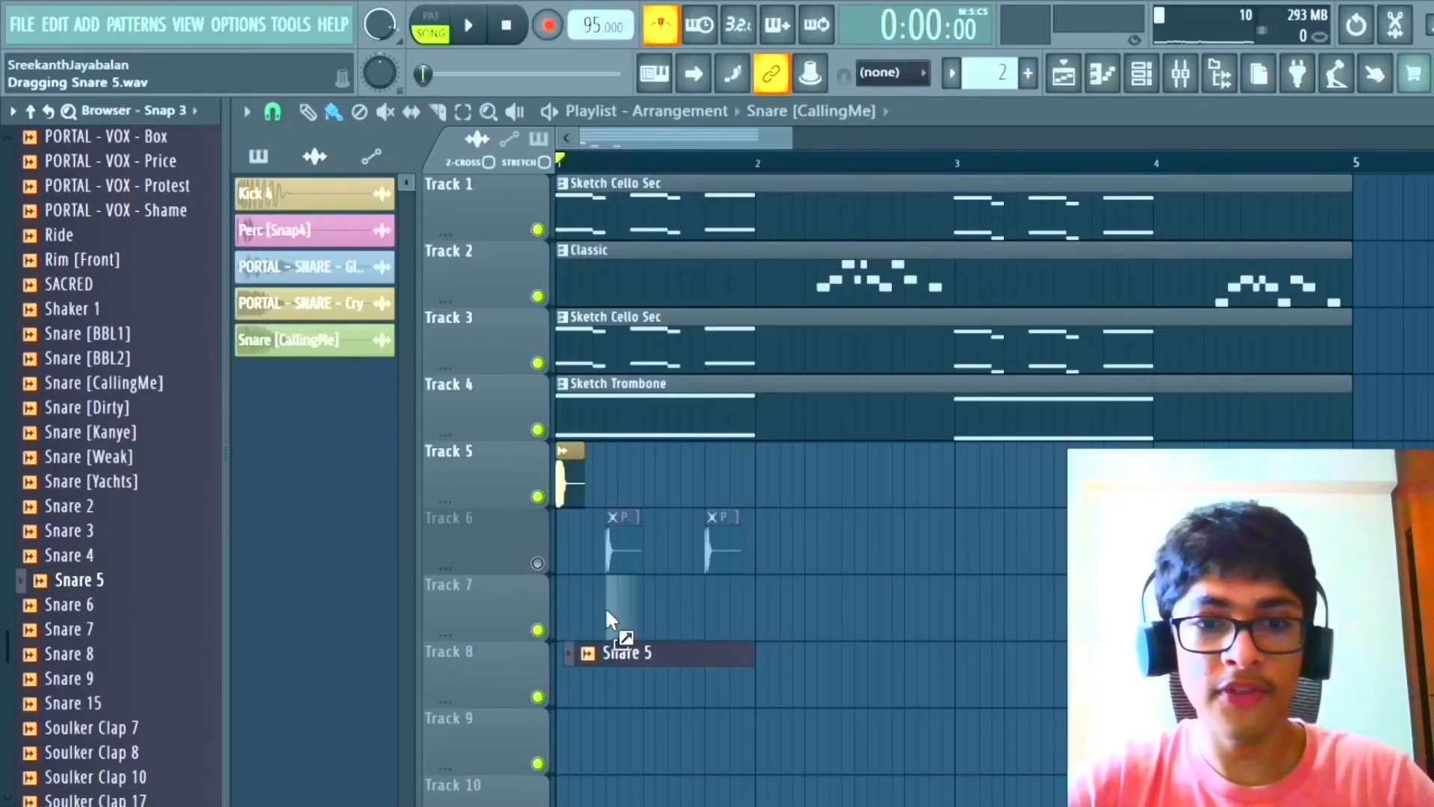
drag(607, 613, 607, 611)
key(space)
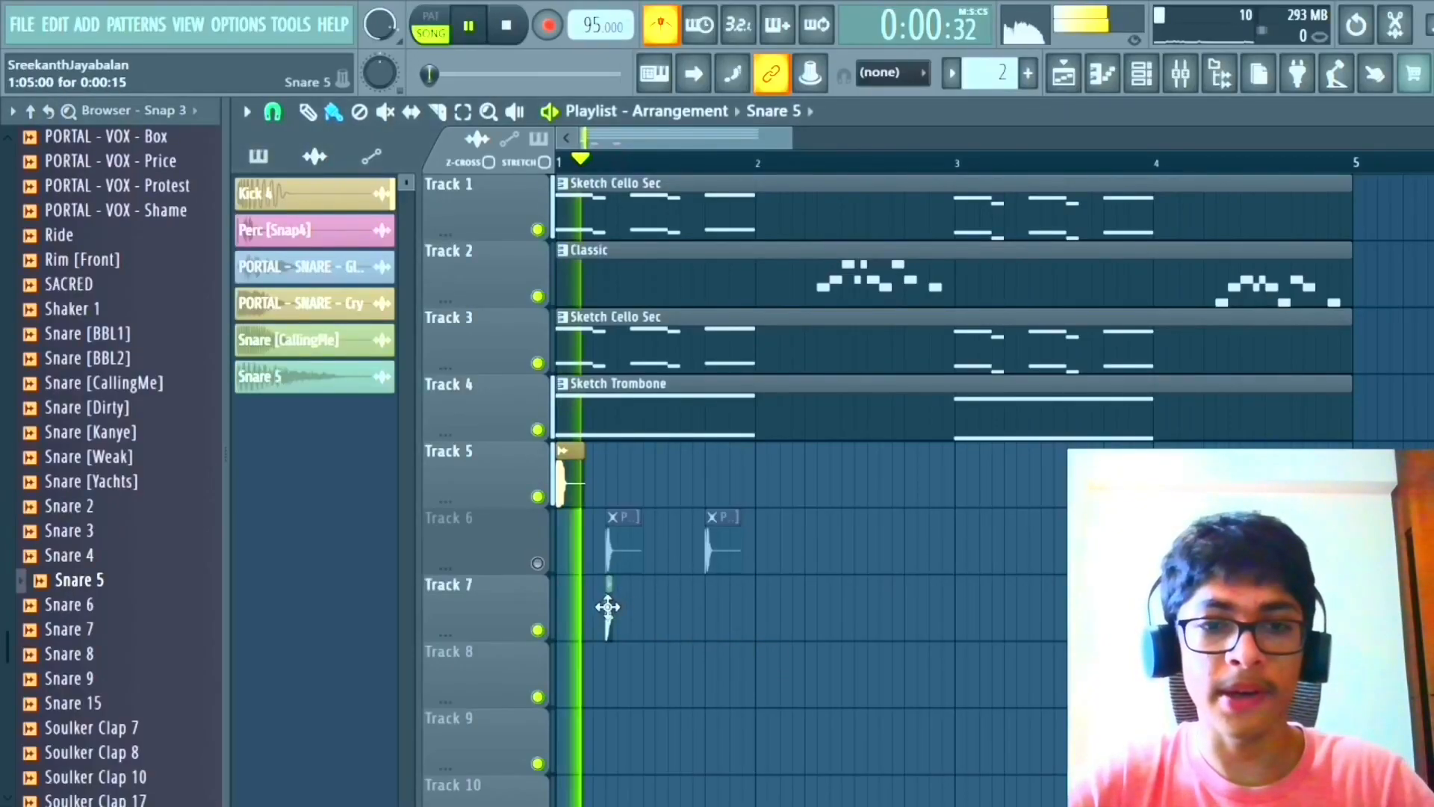
key(space)
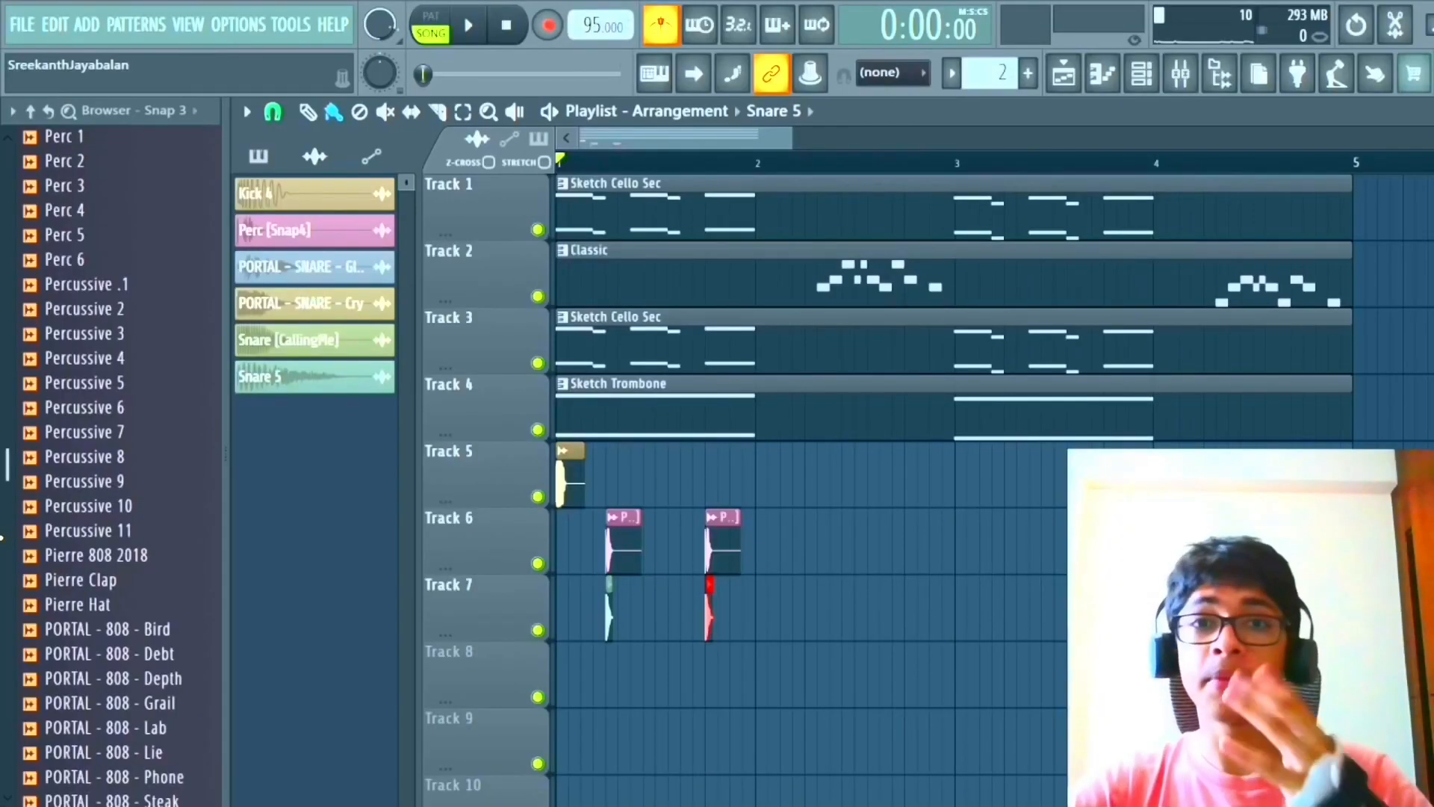
Find and audition the open hat samples and place Open Hat 3 in bar 1 on Track 8.
scroll(161, 464, up, 10)
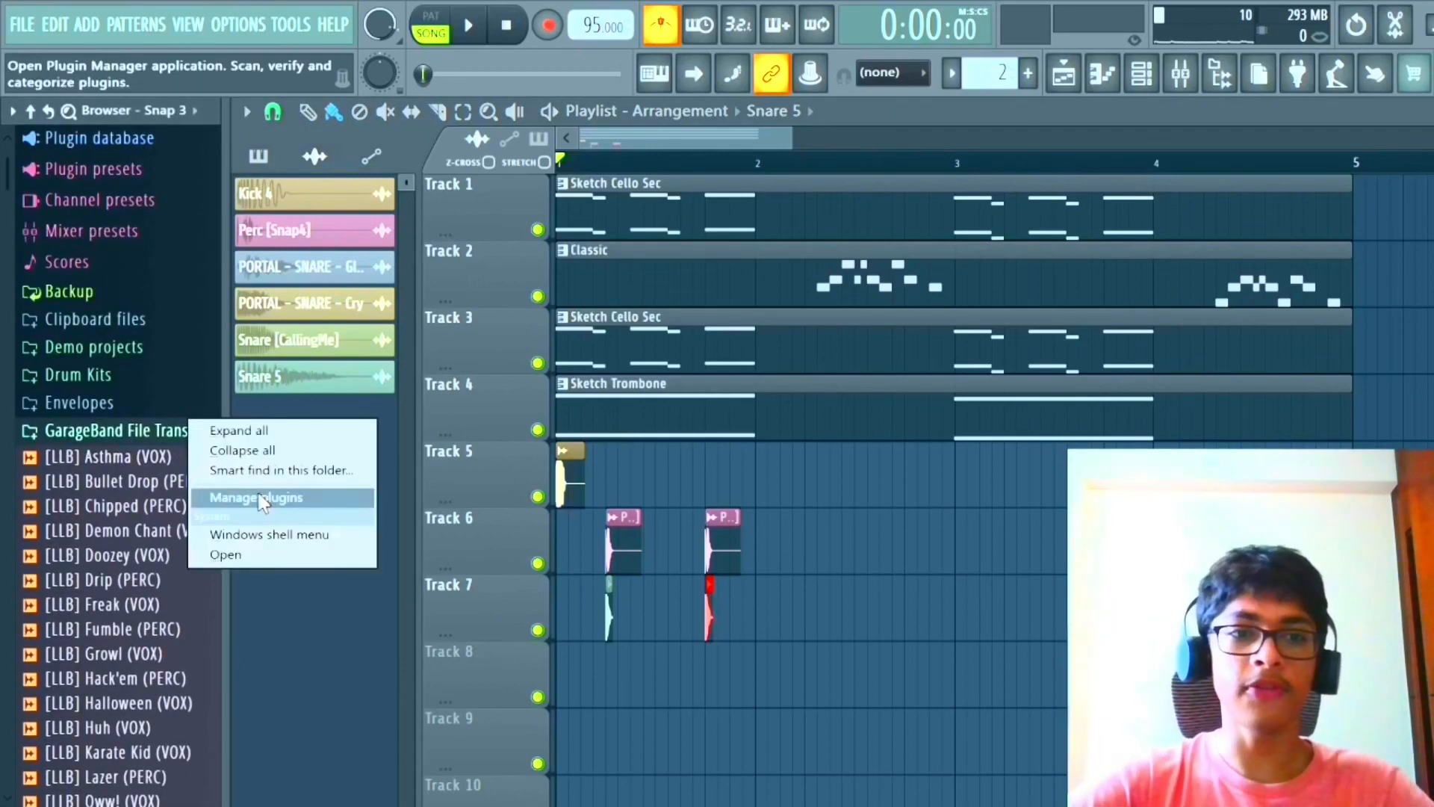
click(280, 472)
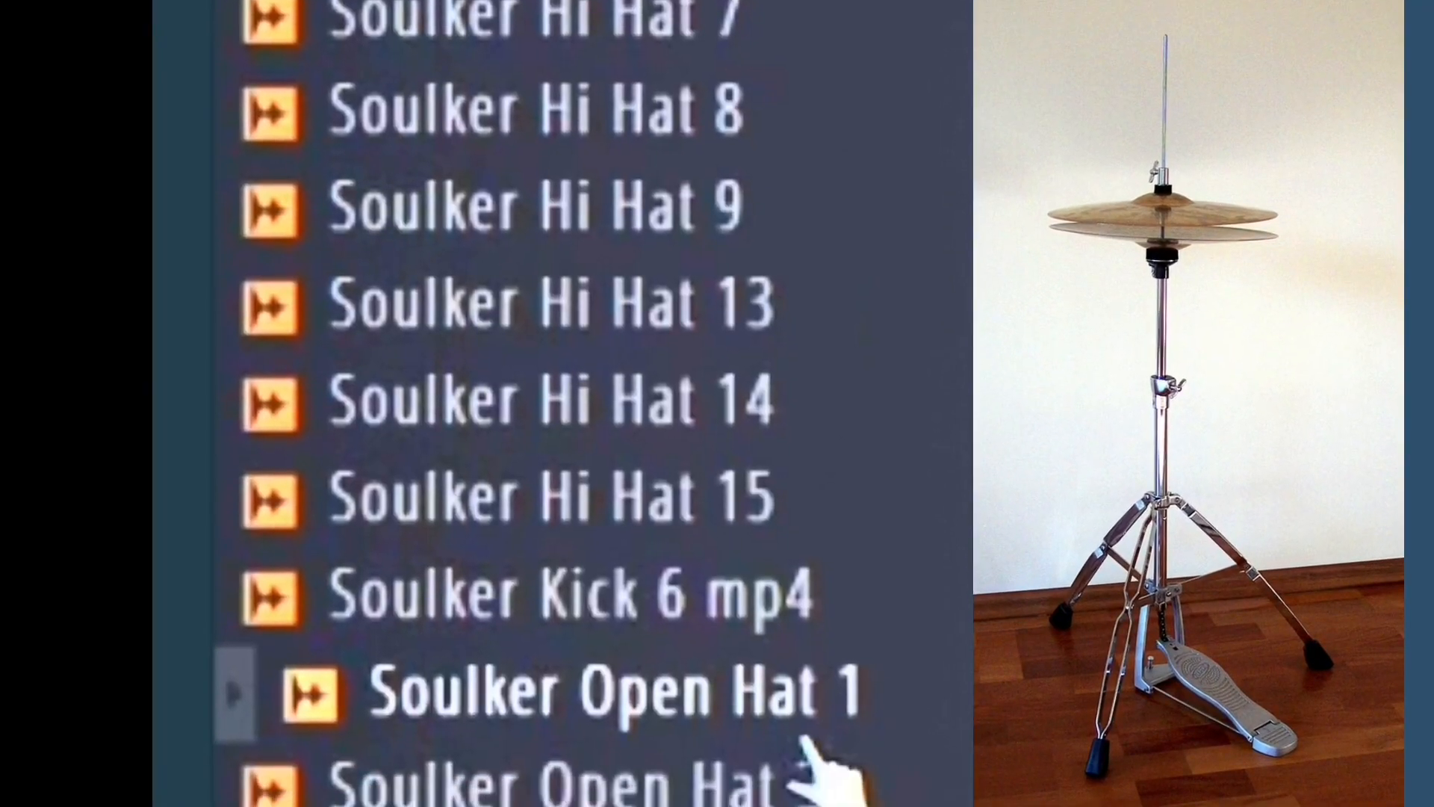
key(Down)
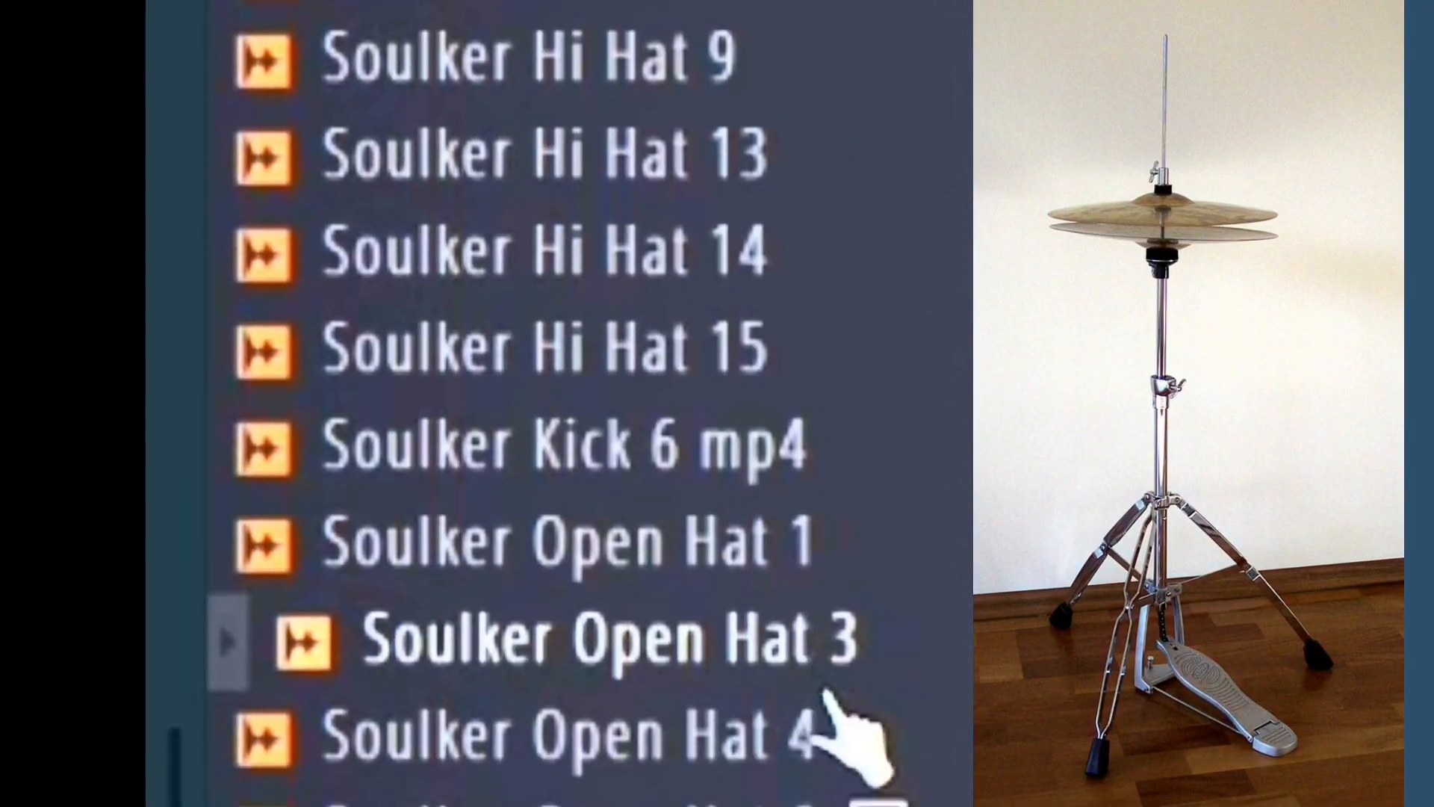
key(Down)
key(Down)
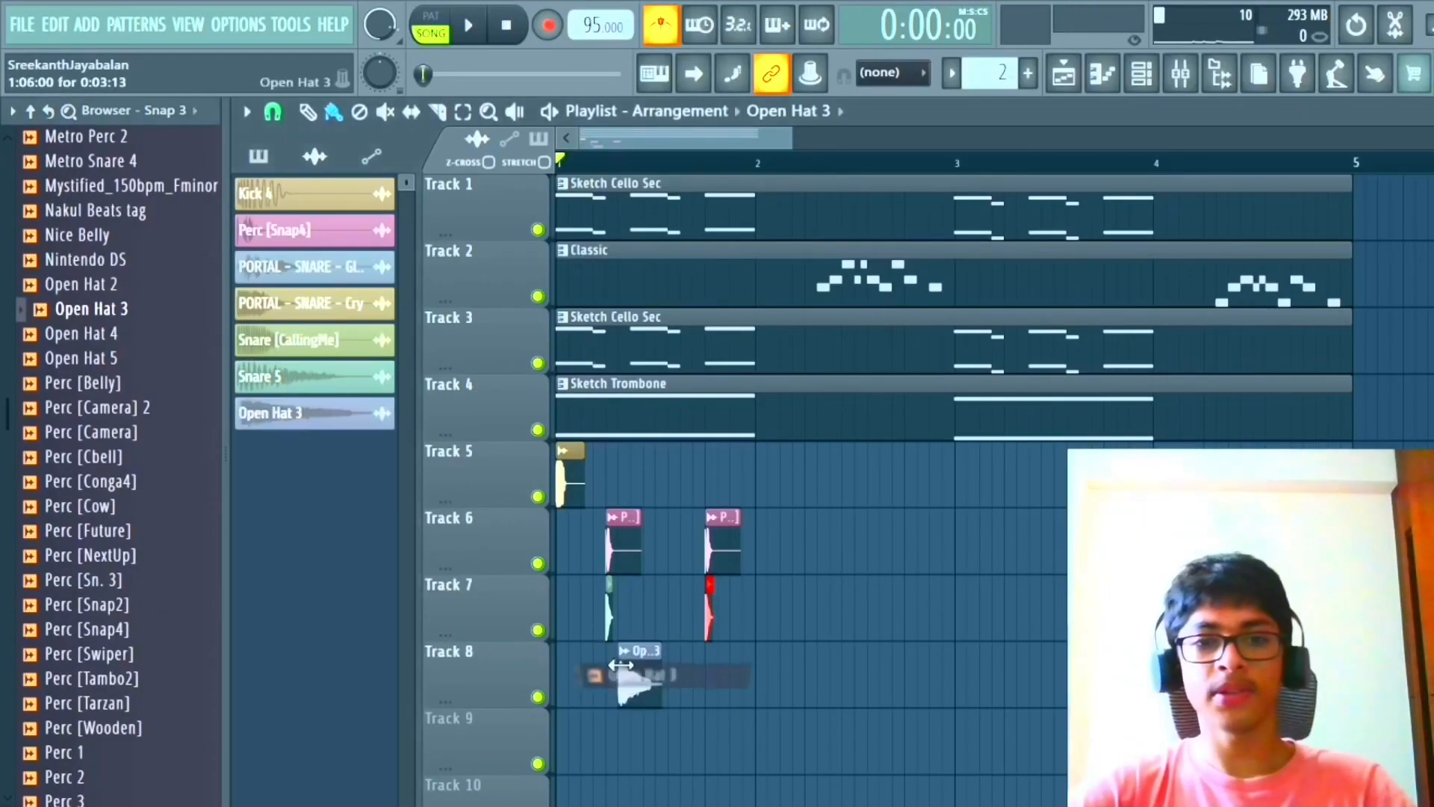
Position Open Hat 3 at 1:03:00 on Track 8 and cut off its tail where the beat 2 snap starts.
scroll(606, 653, up, 7)
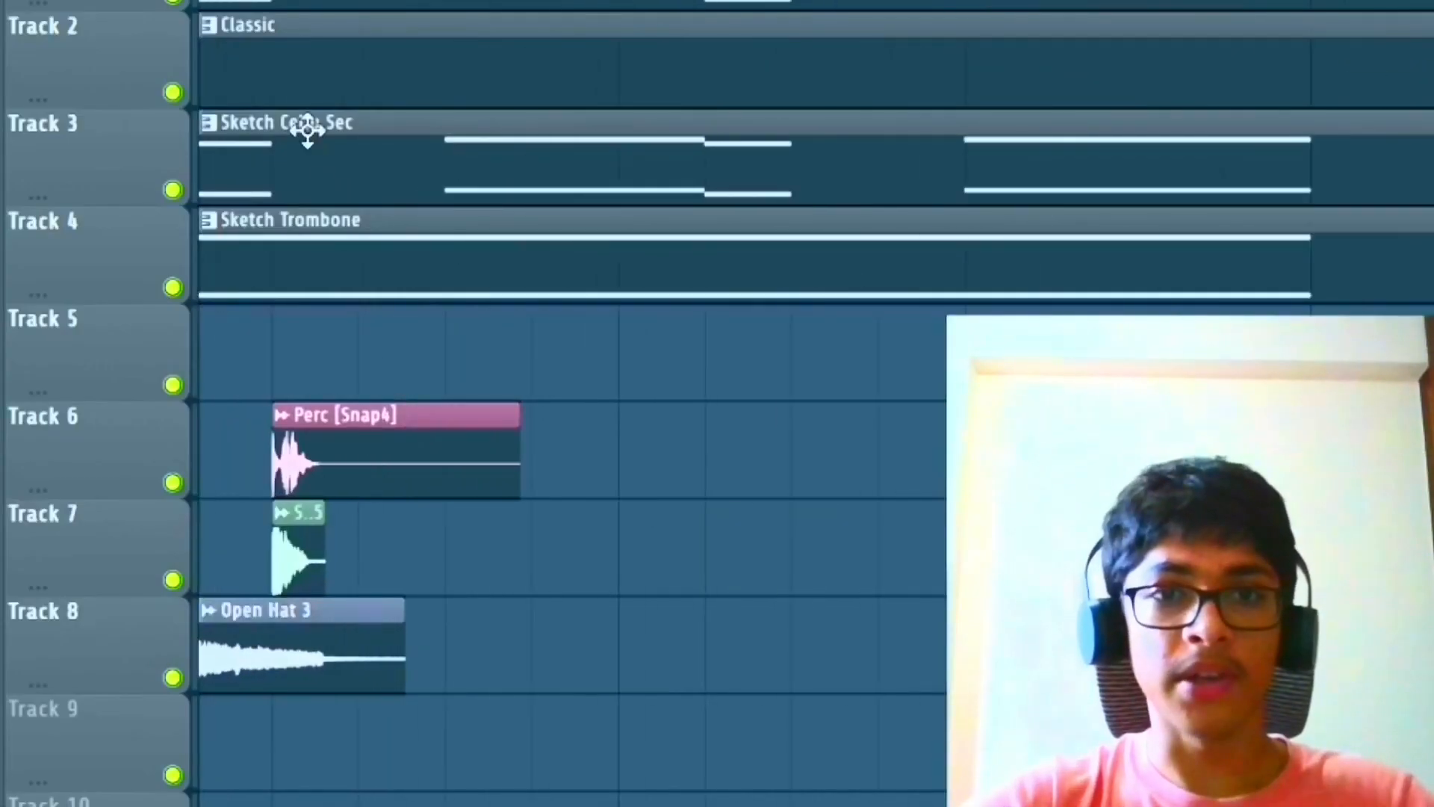
key(space)
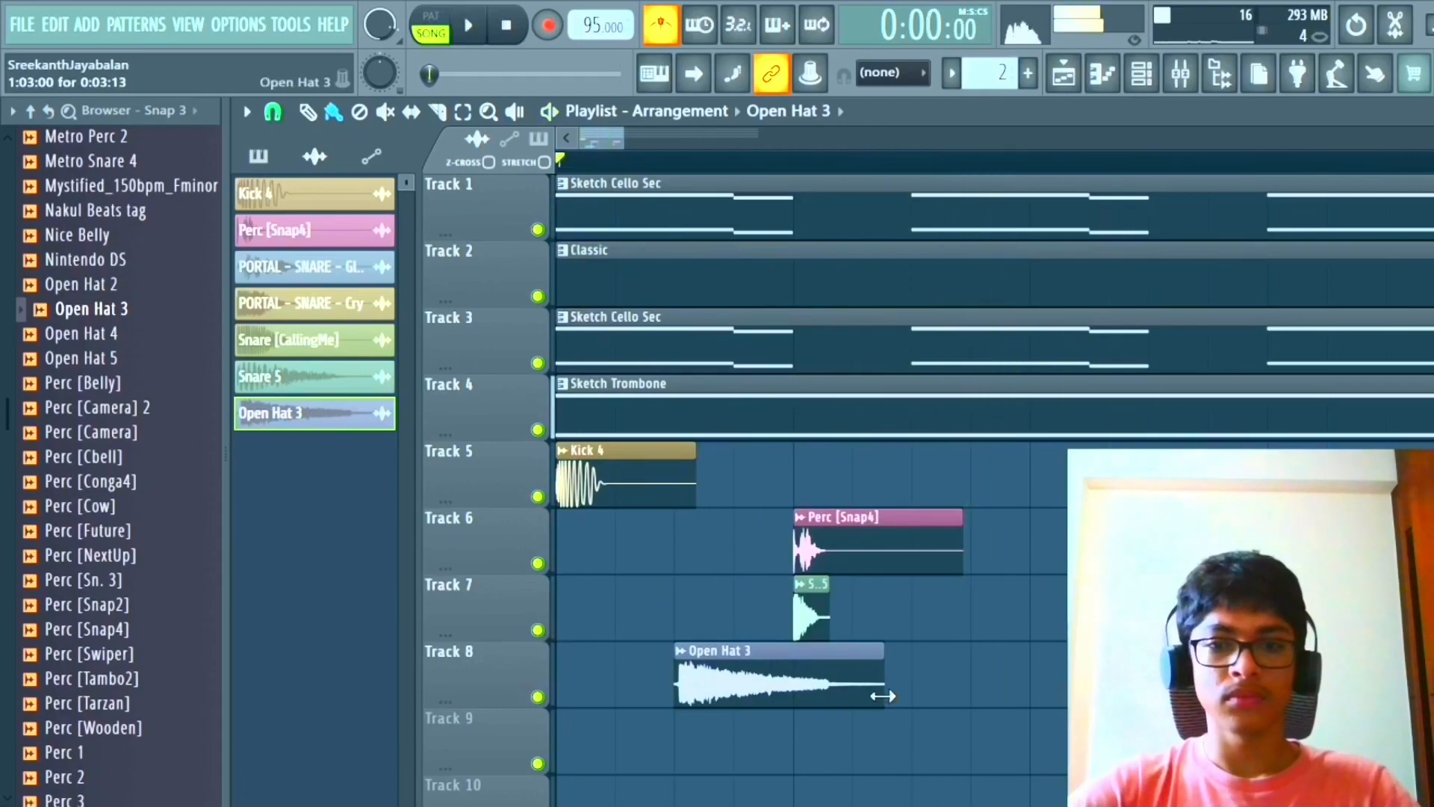
drag(882, 695, 825, 696)
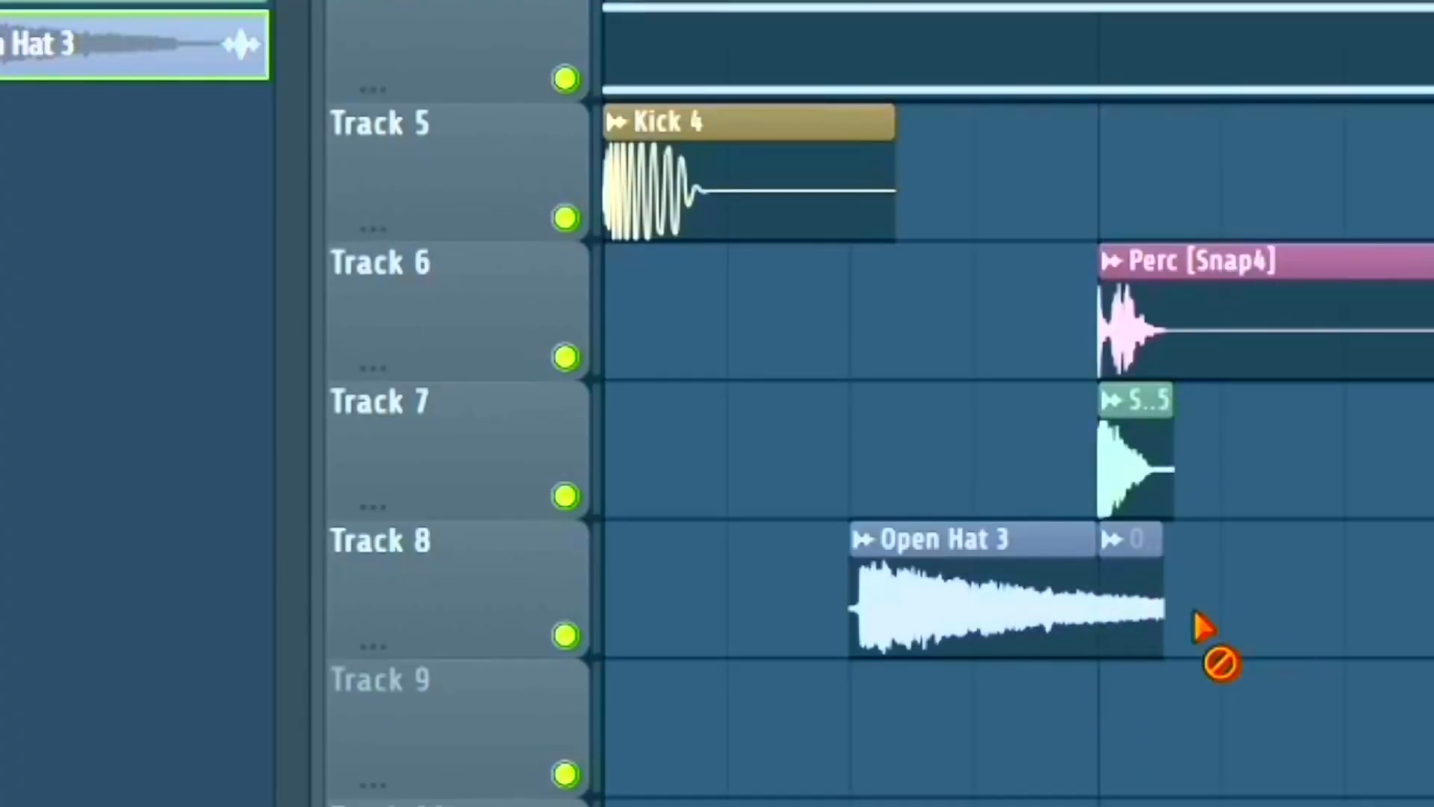
right_click(1146, 616)
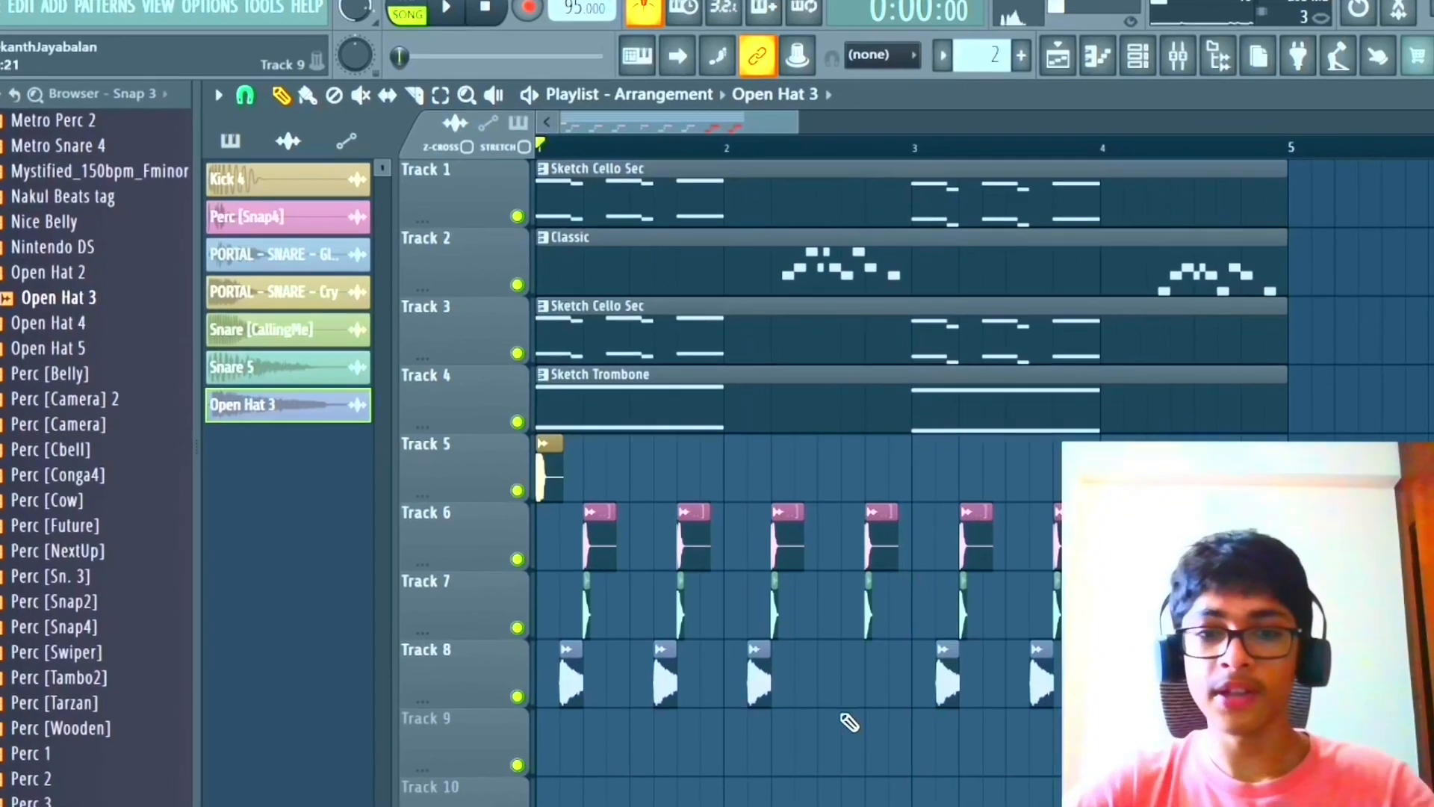
Try an extra Open Hat 3 clip on Track 9 at the skipped hit in bar 2, and delete it.
click(856, 718)
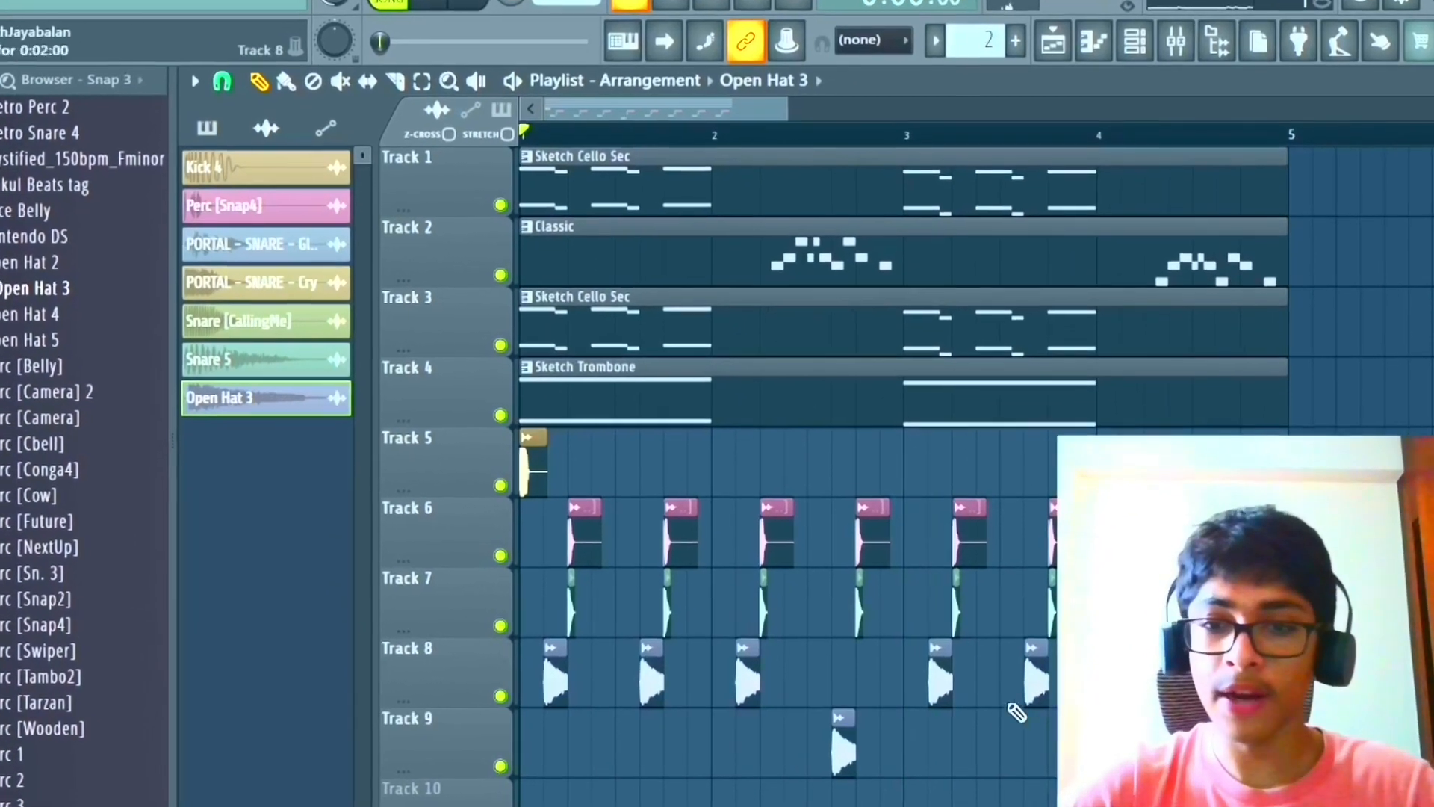
click(829, 718)
click(1065, 662)
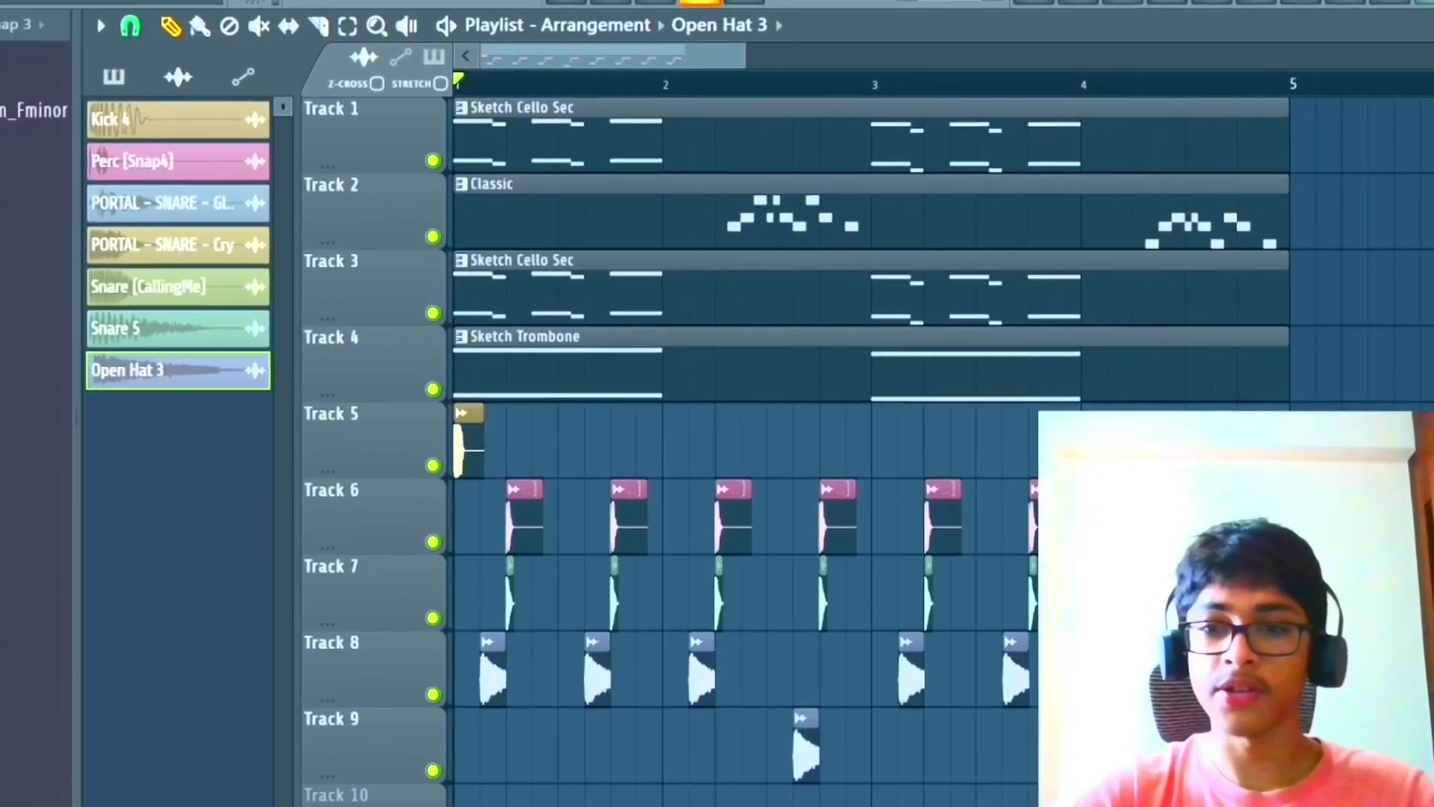
right_click(799, 766)
Place Kick 4 clips across bars 1 and 2 on Track 5 against playback and repeat them in bars 3 and 4.
key(space)
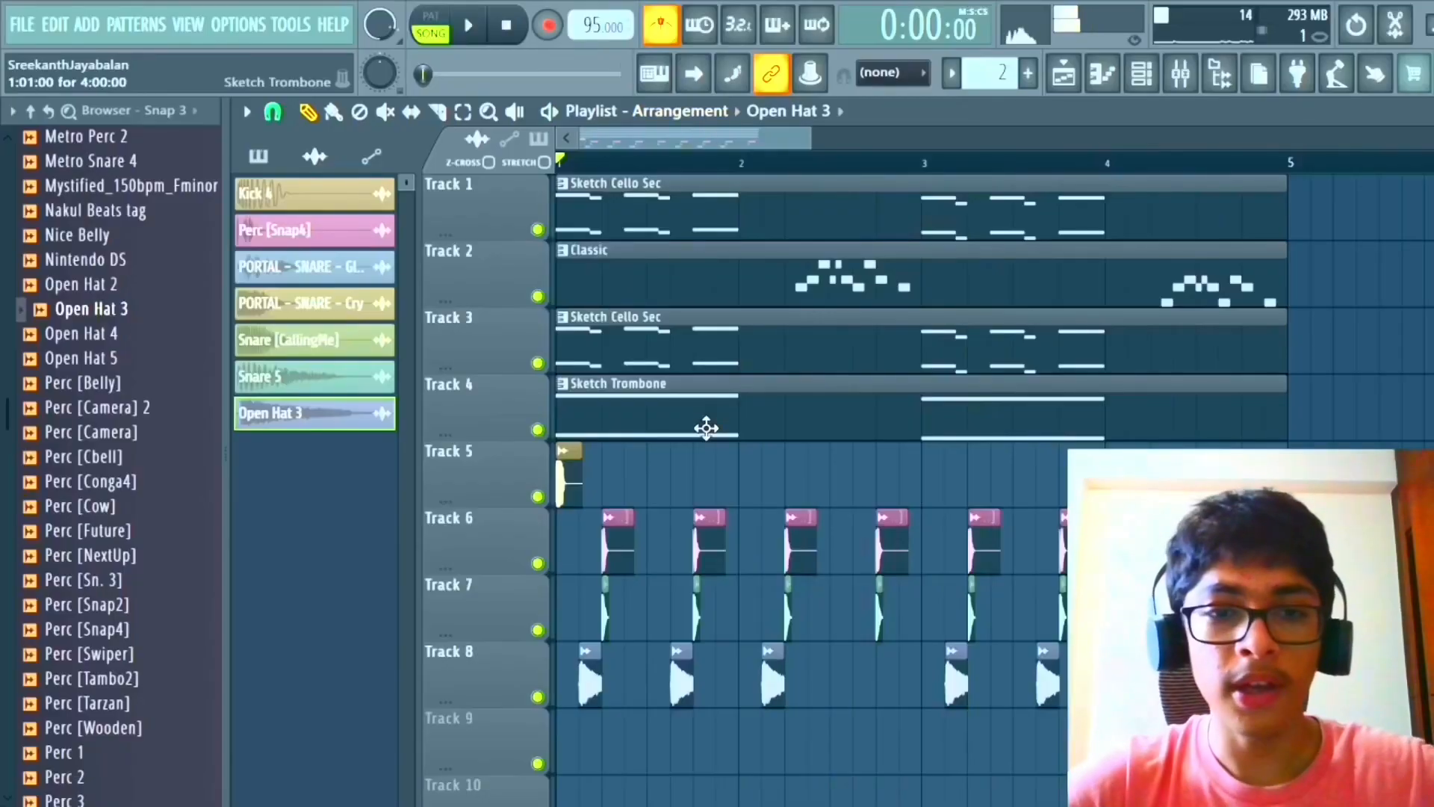
scroll(706, 427, up, 3)
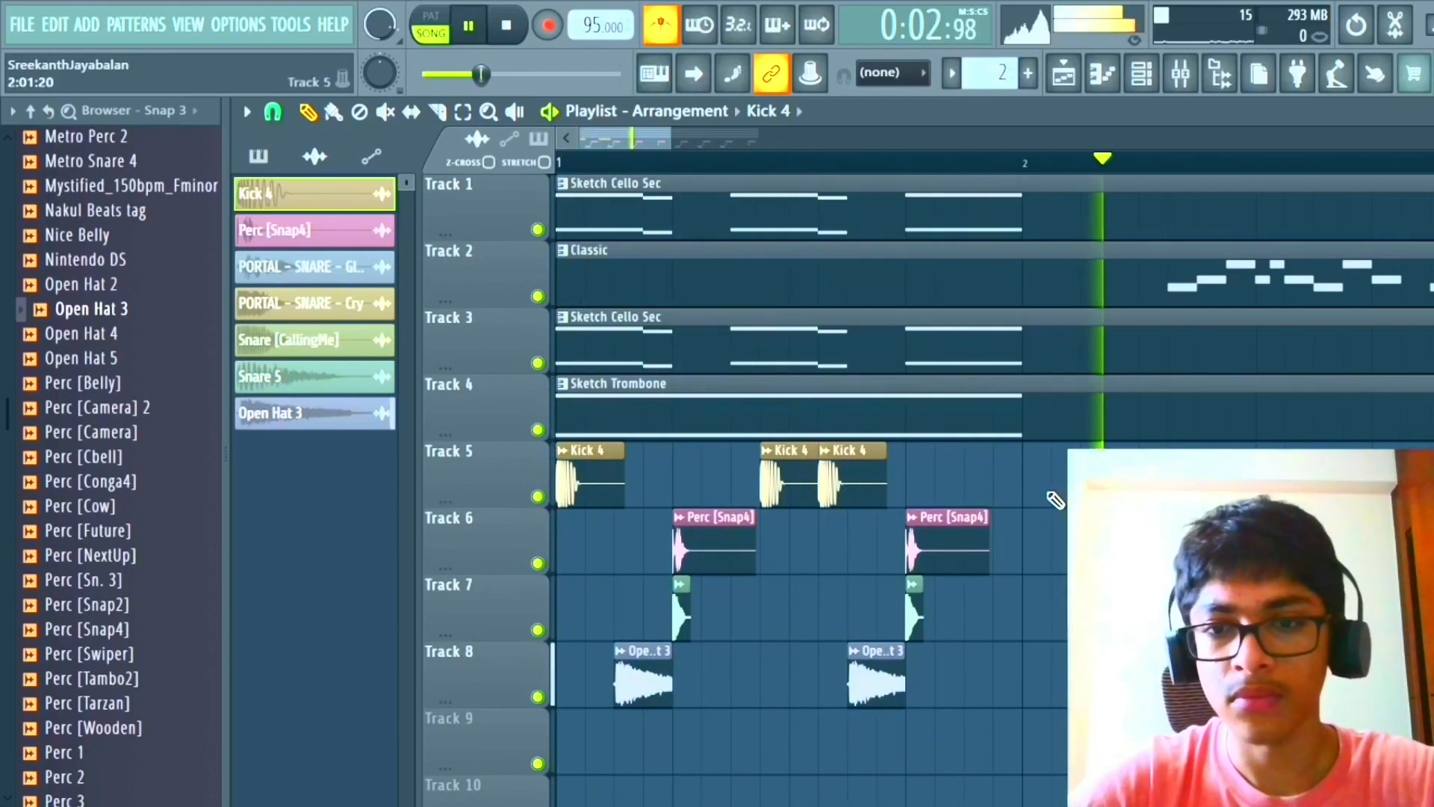
click(738, 165)
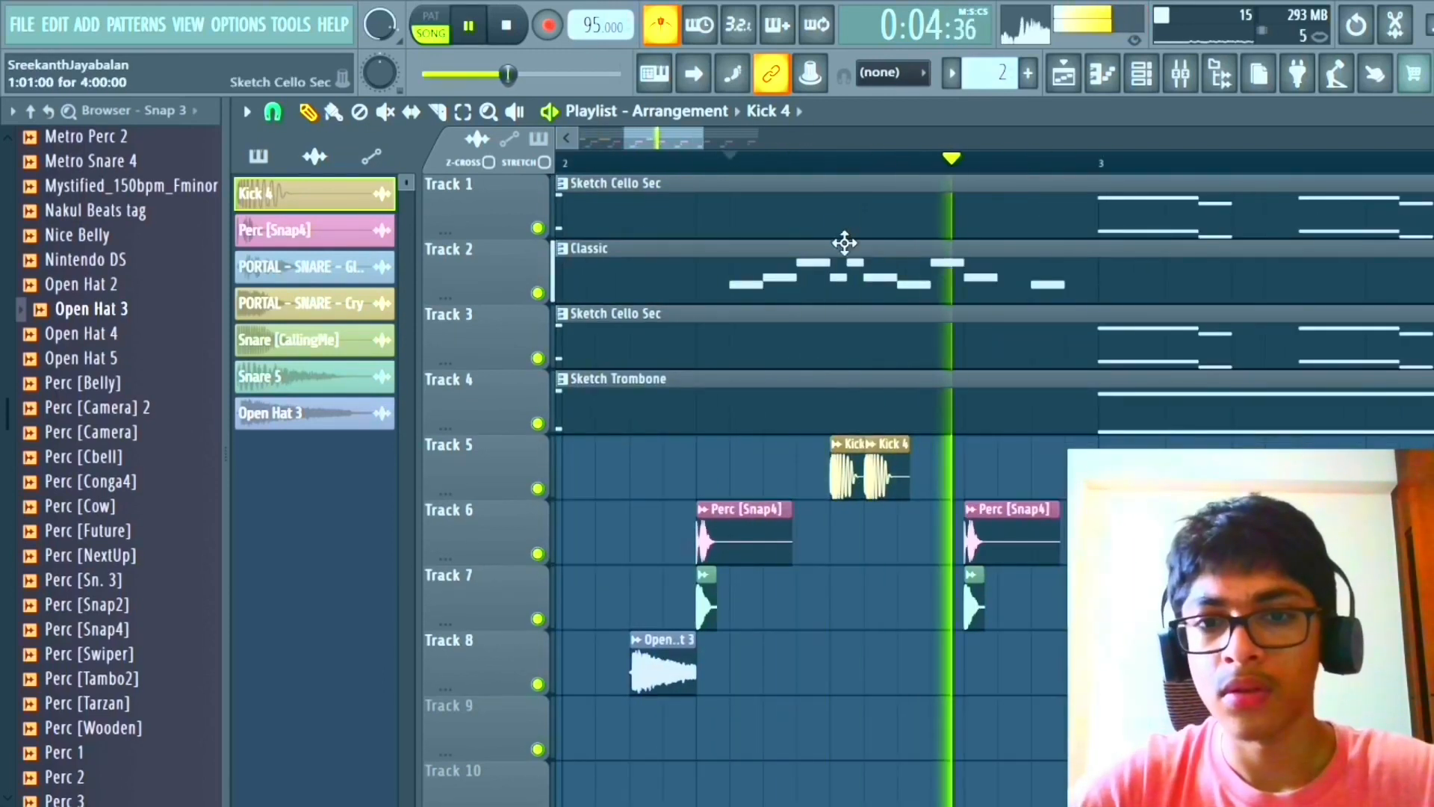
key(space)
click(844, 474)
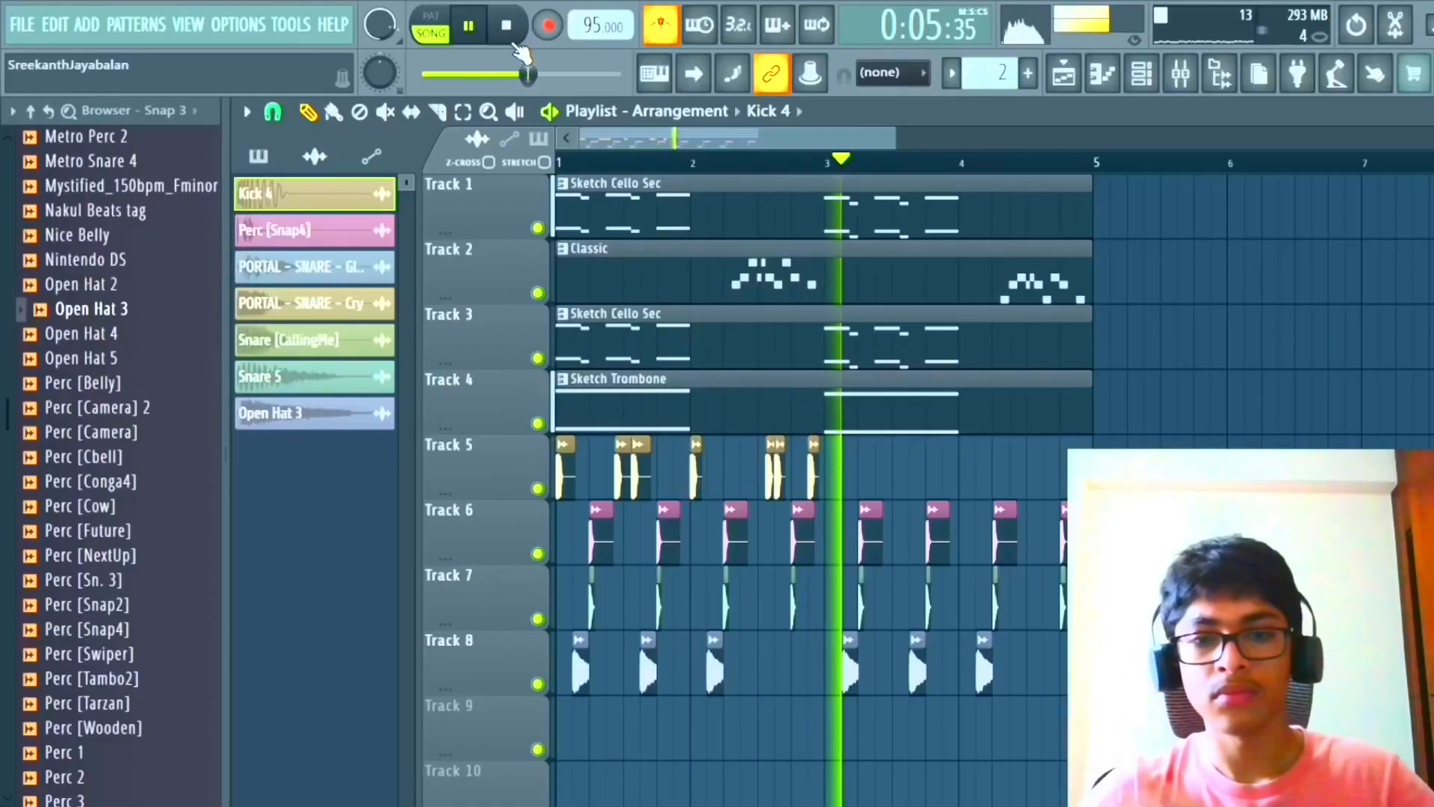
drag(878, 471, 499, 441)
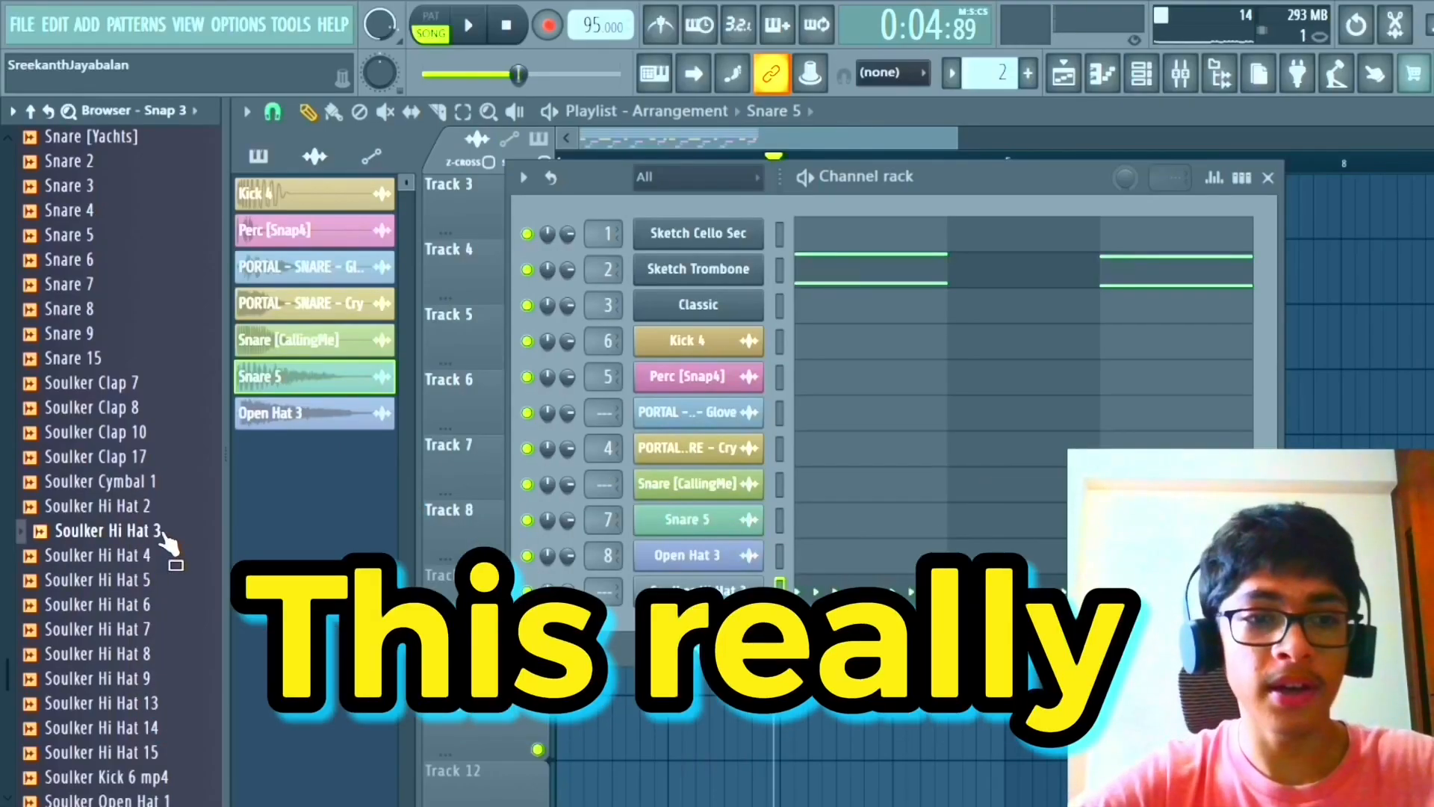
Audition Soulker Hi Hat 3 and open its channel's evenly spaced notes in the piano roll.
click(163, 533)
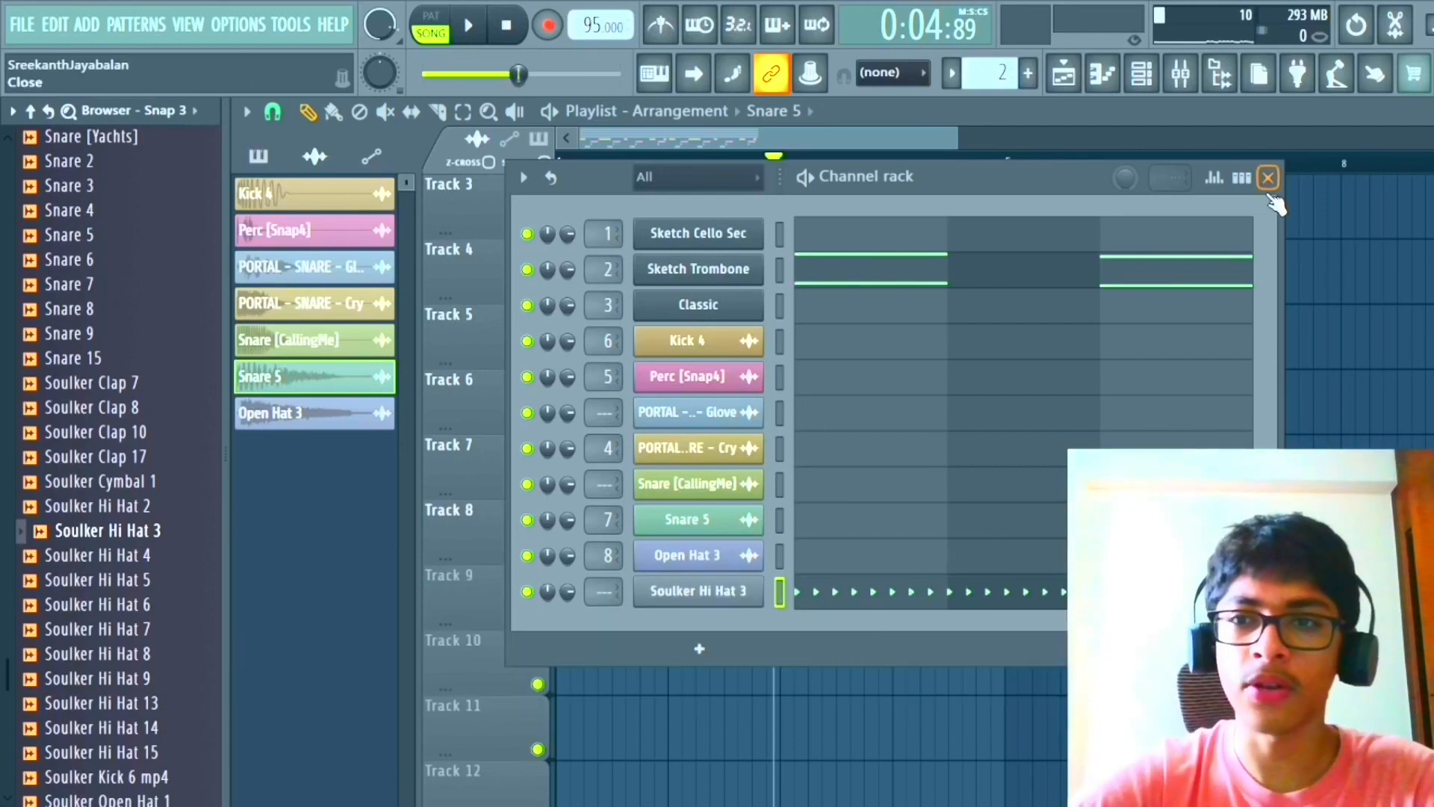
click(926, 596)
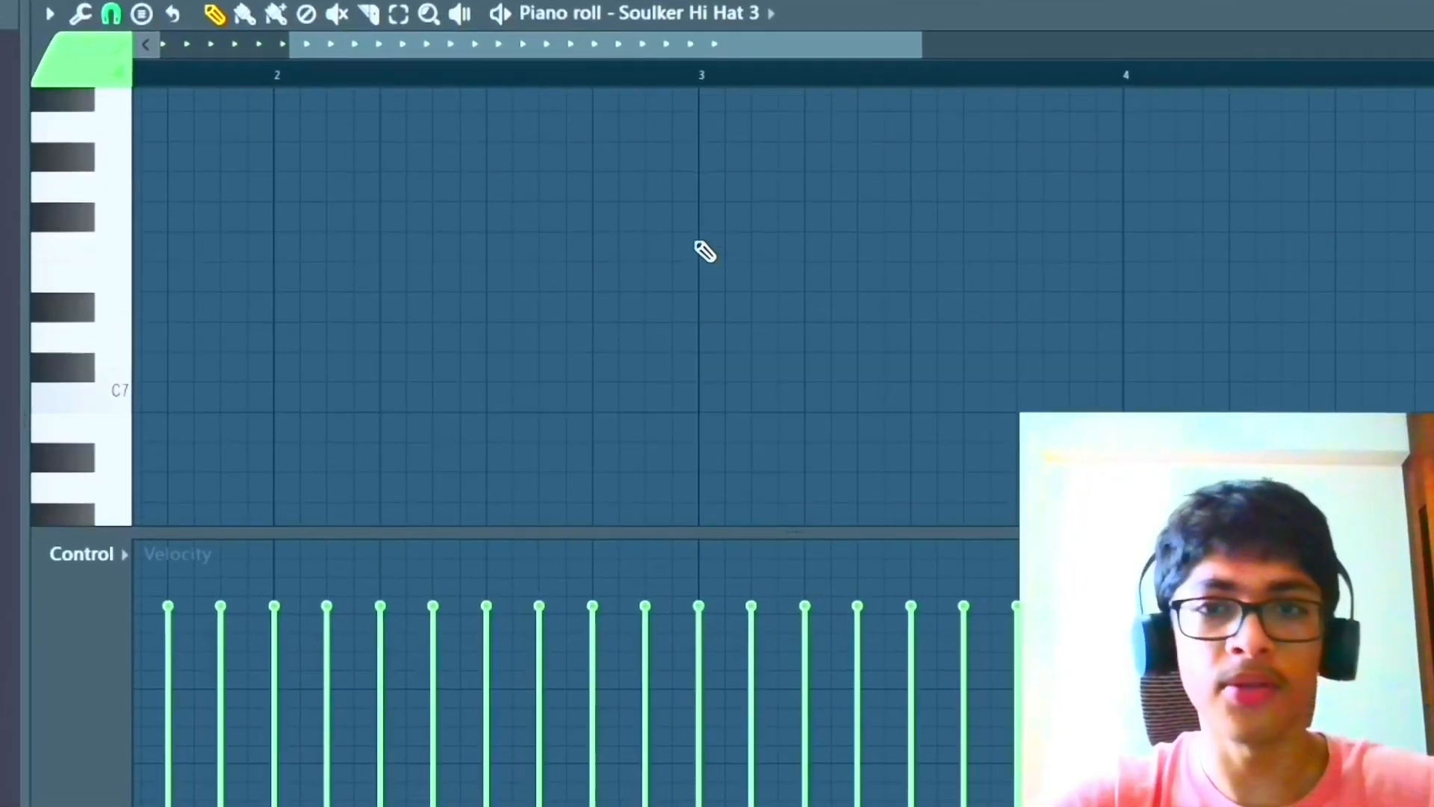
scroll(659, 216, down, 8)
scroll(655, 248, up, 1)
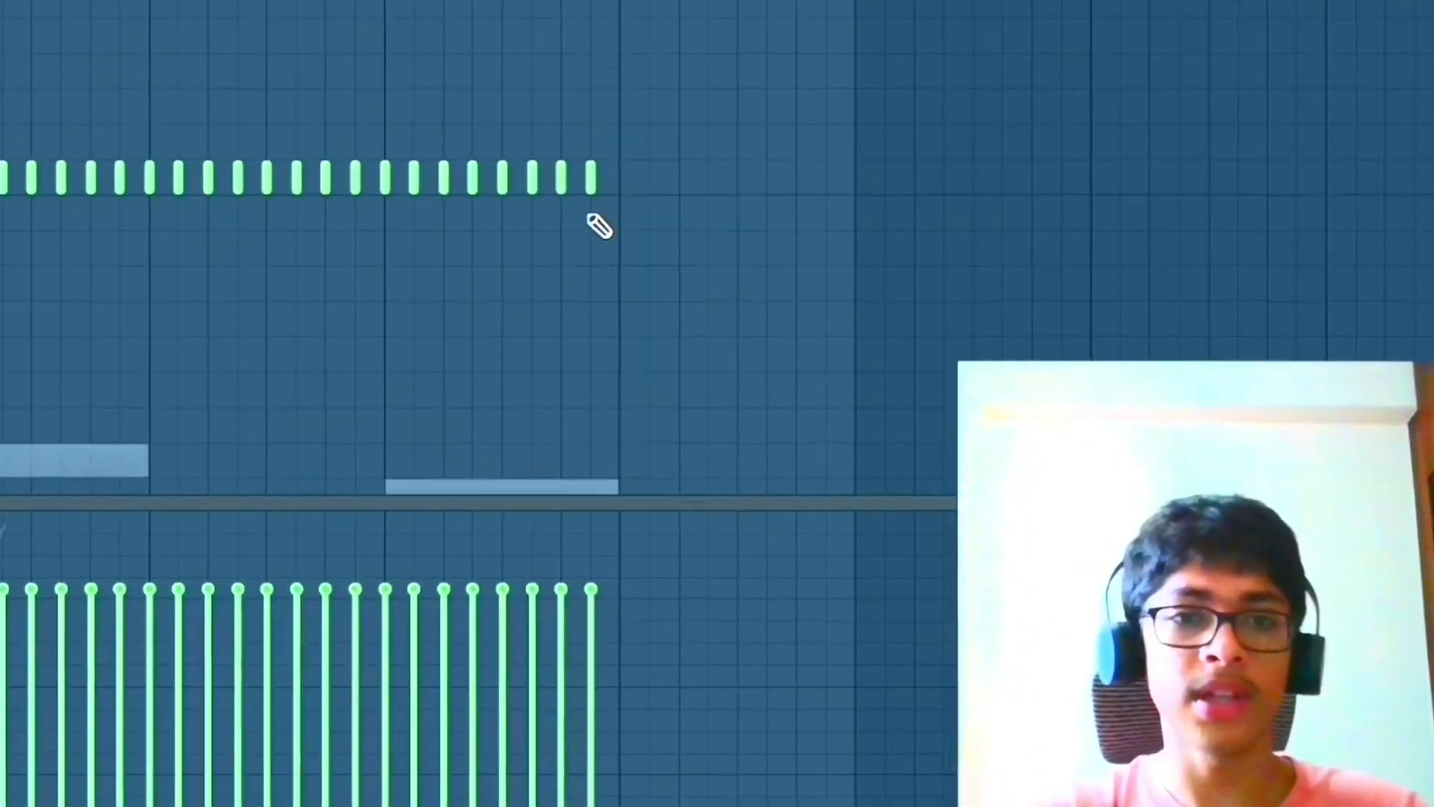
Play the arrangement repeatedly while shifting and thinning the C5 hi-hat notes in bar 1.
key(space)
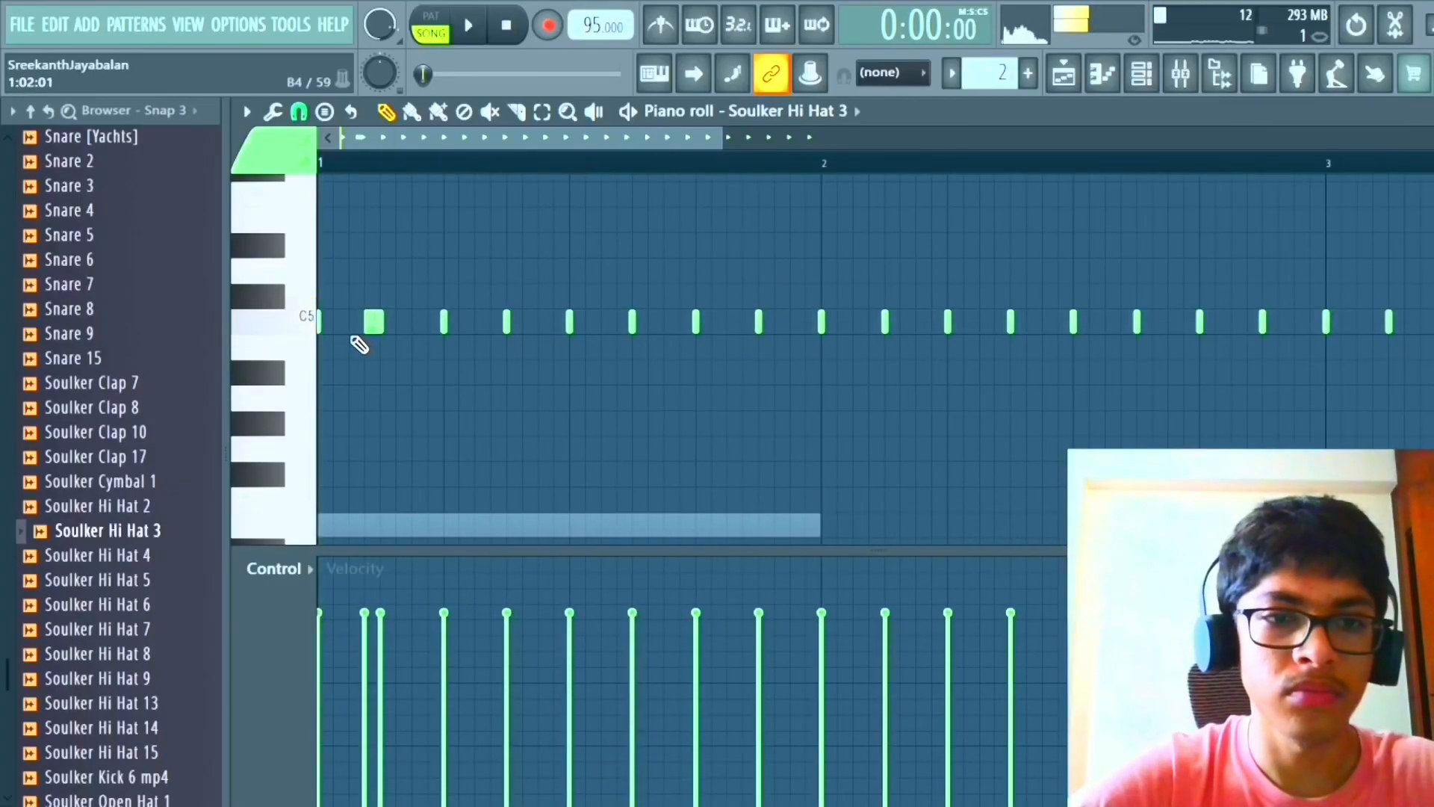
key(space)
key(space)
key(space)
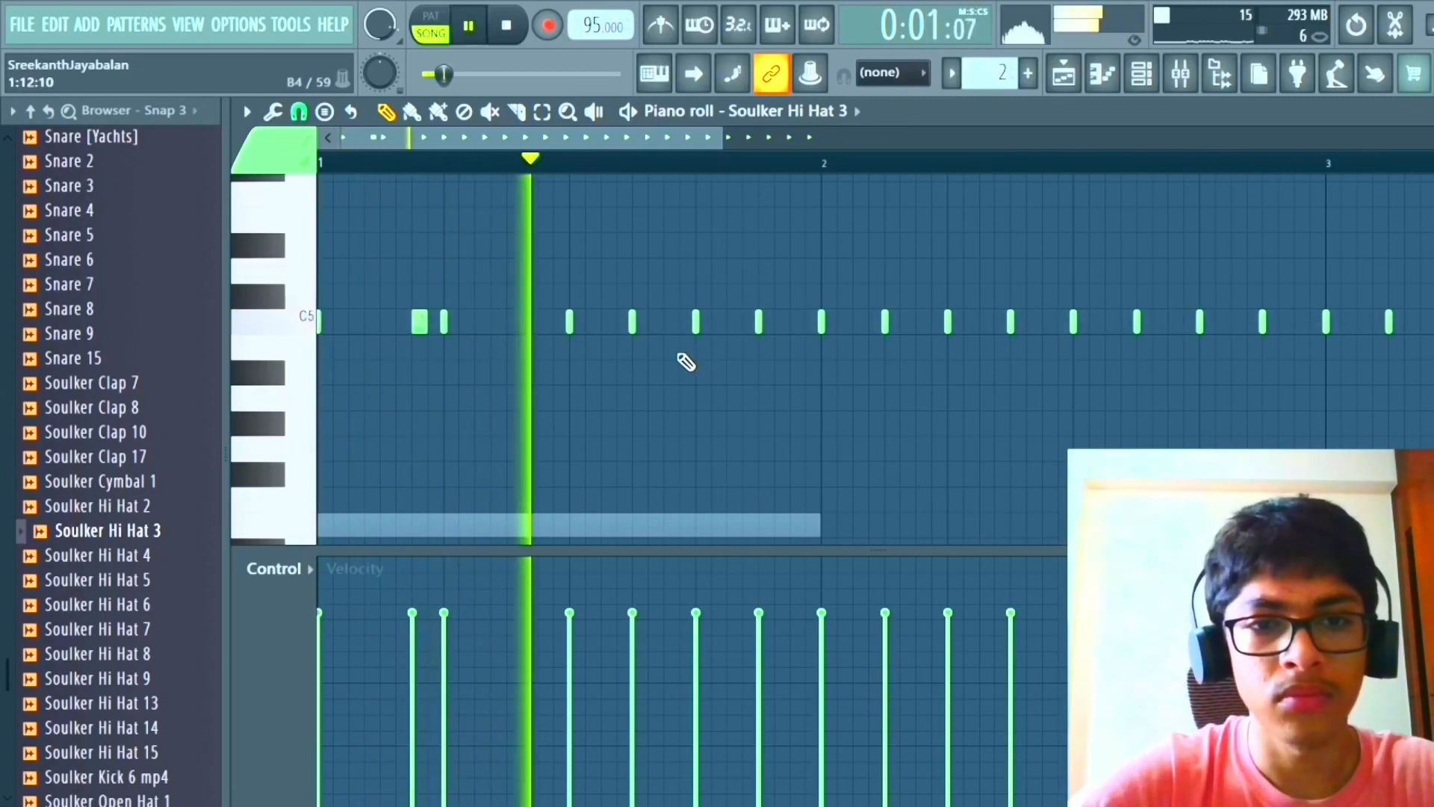
key(space)
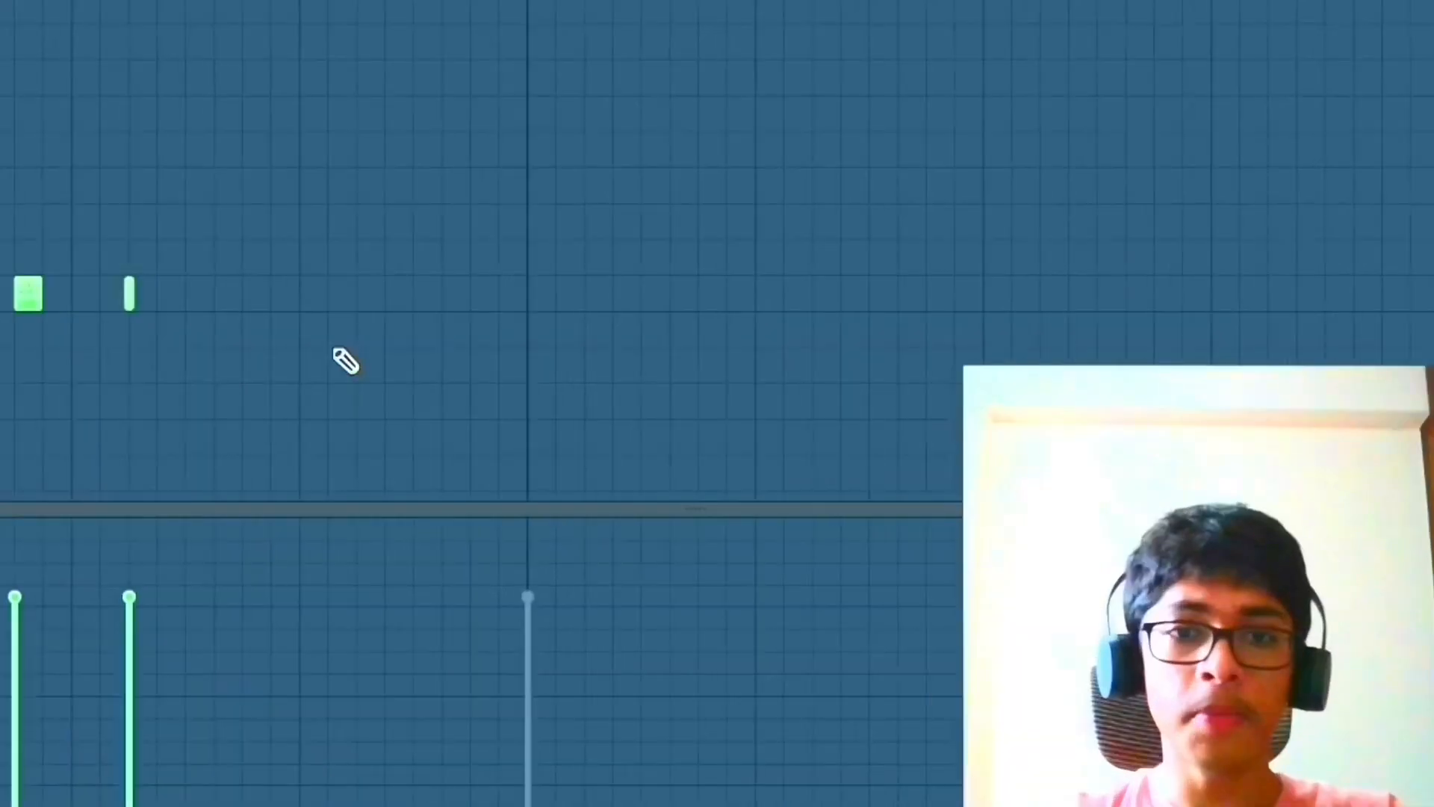
Draw the C5 hi-hat notes of bar 2 and repeat the two-bar hi-hat pattern in bars 3 and 4.
scroll(334, 349, up, 2)
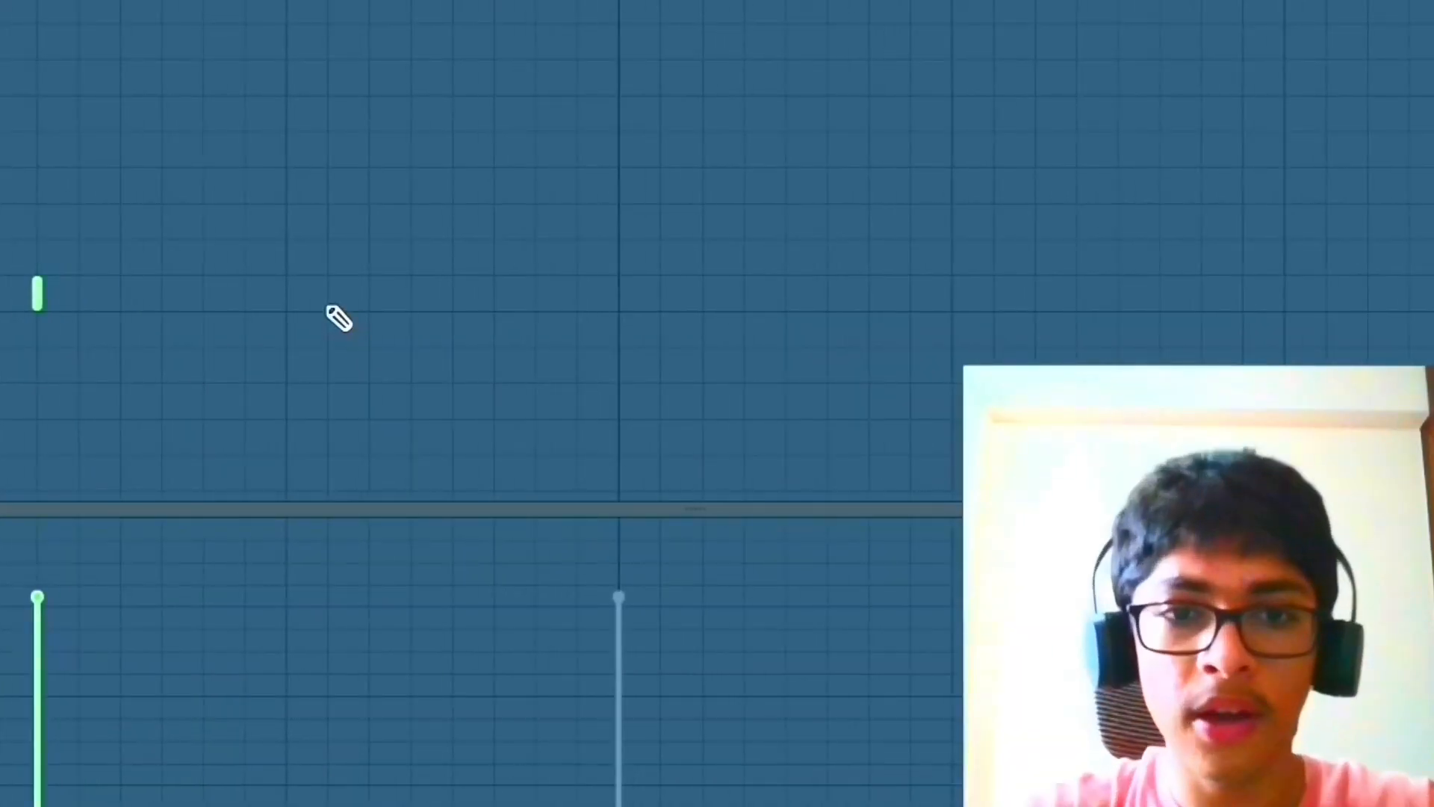
click(287, 295)
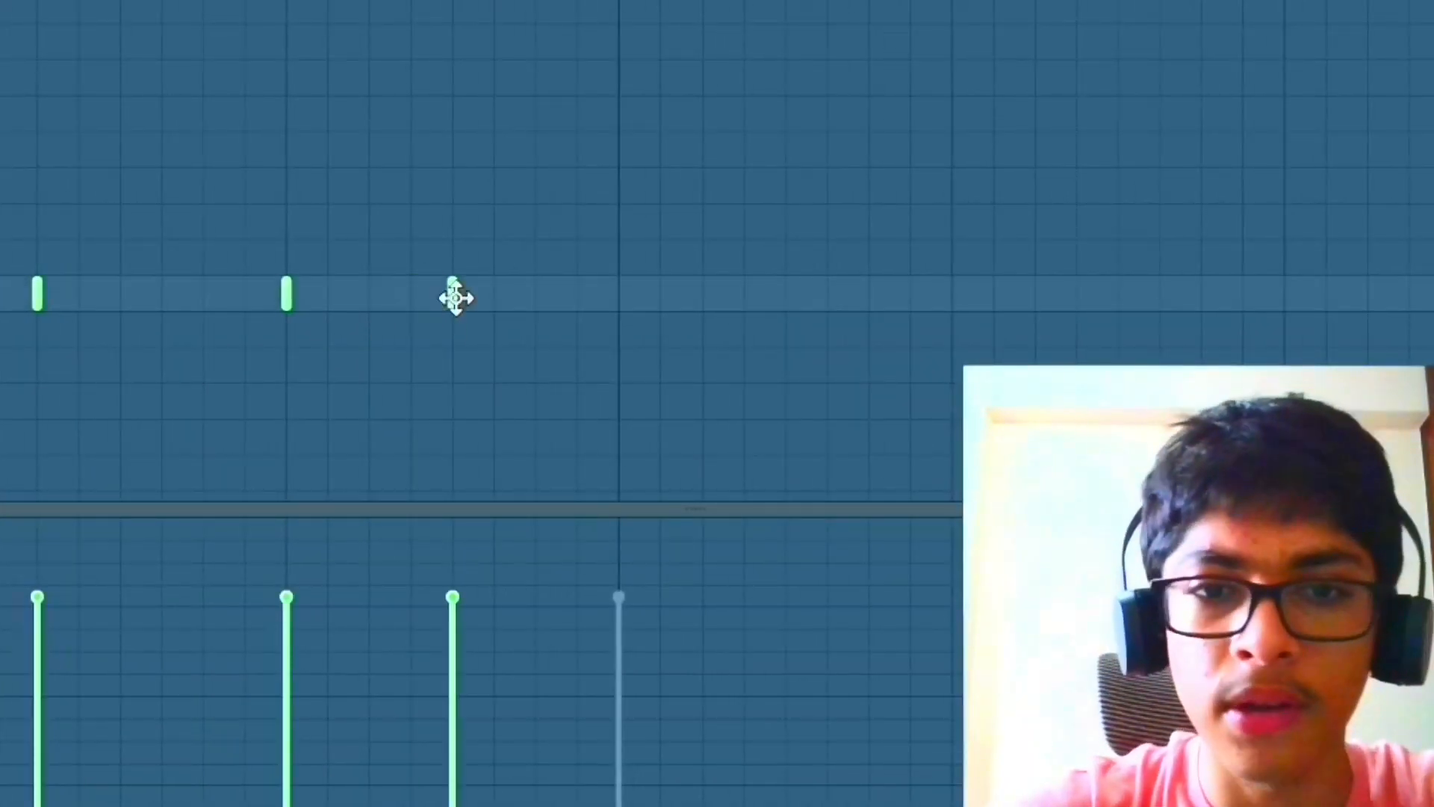
scroll(730, 359, down, 4)
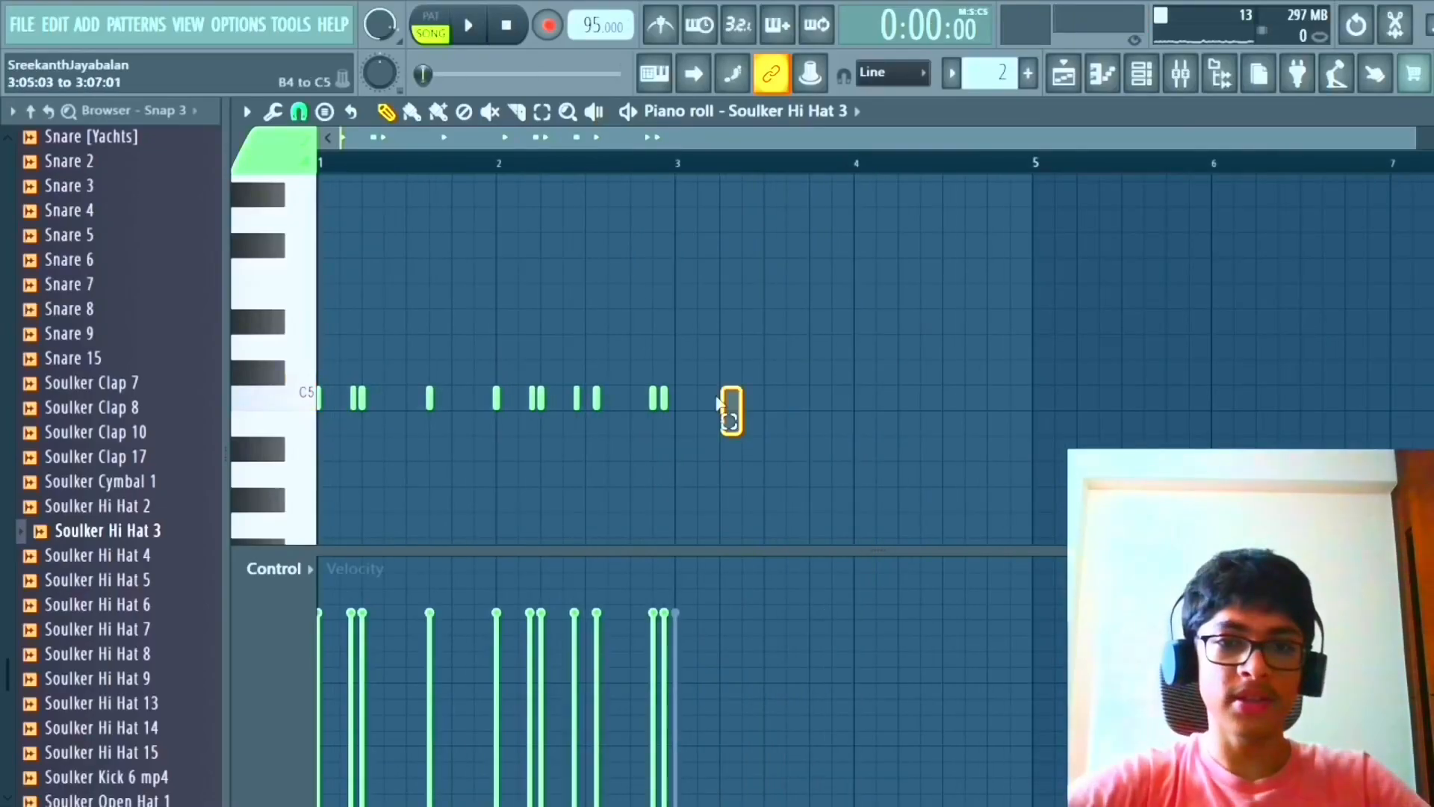
drag(717, 403, 301, 399)
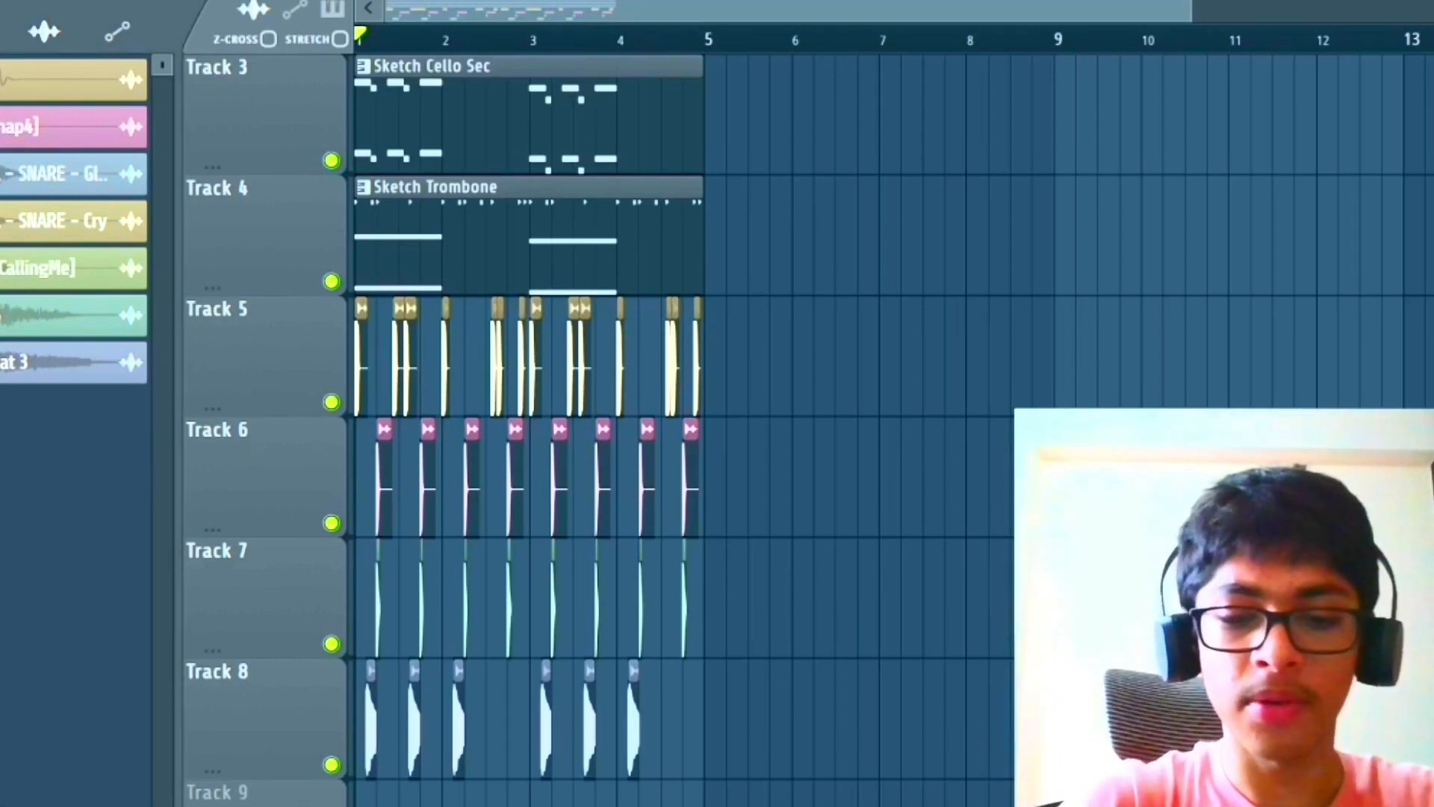
Place Rim [Front] clips on Track 9 around the start of bar 2 and play the arrangement to check their timing.
drag(94, 651, 634, 777)
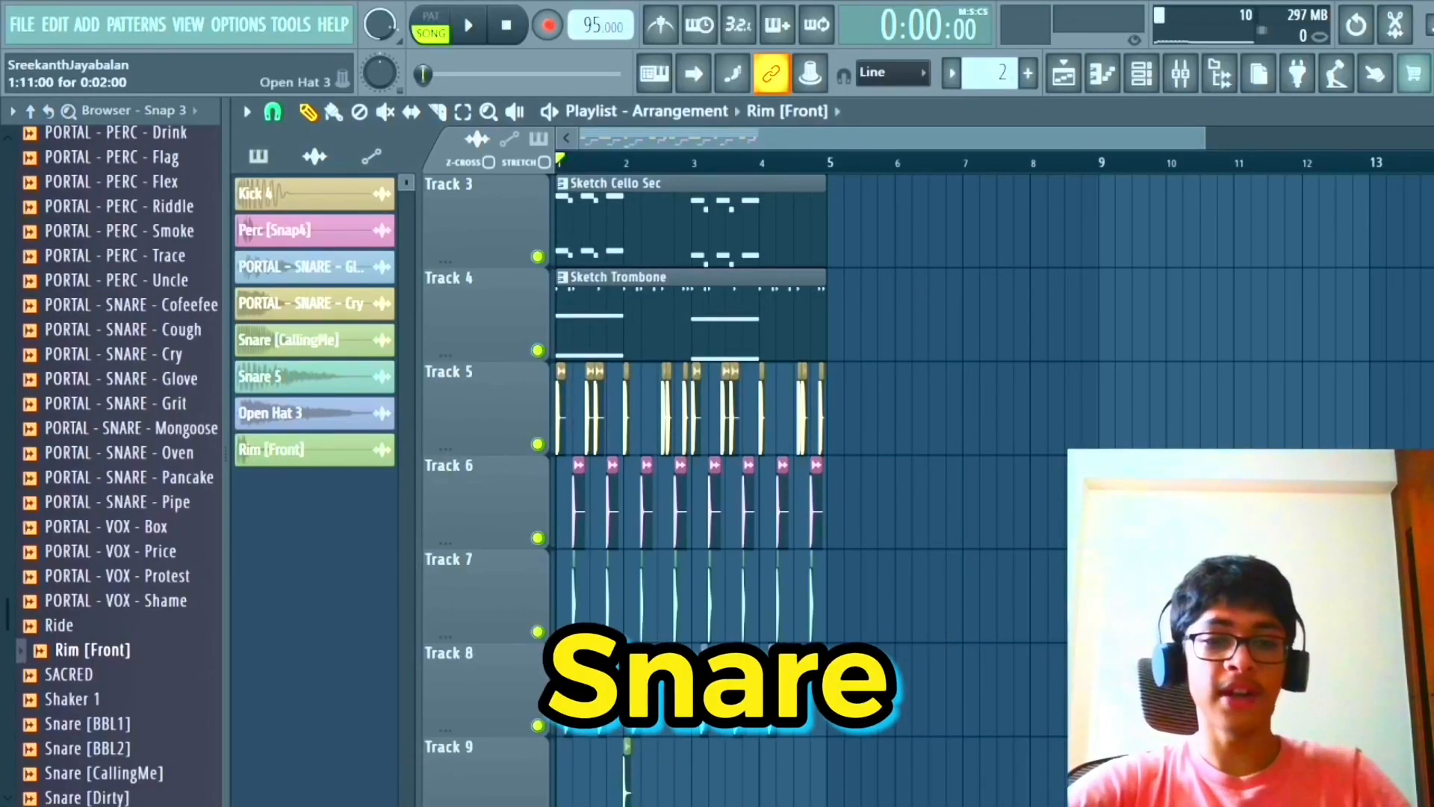
scroll(633, 592, up, 3)
scroll(633, 592, up, 2)
drag(726, 139, 705, 139)
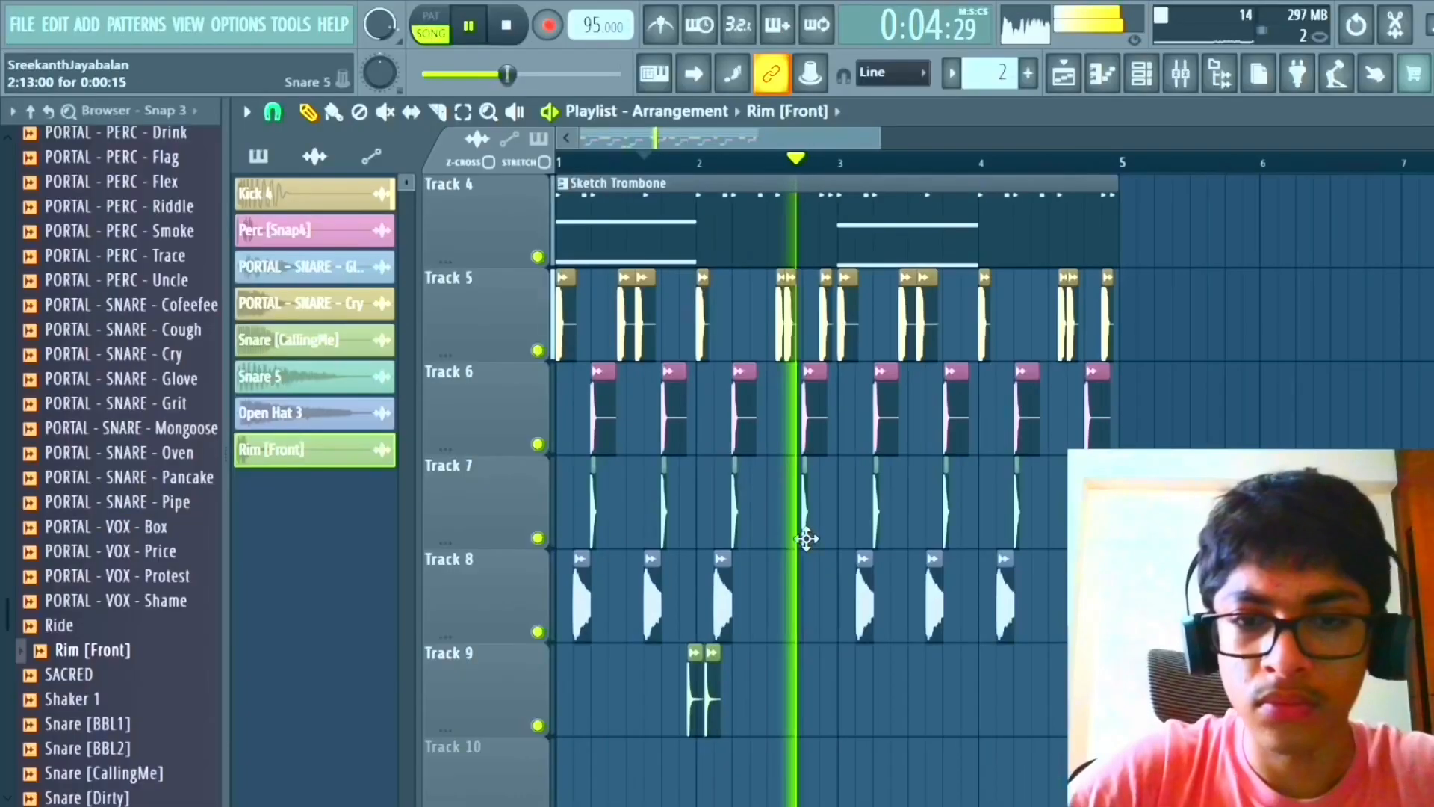
key(space)
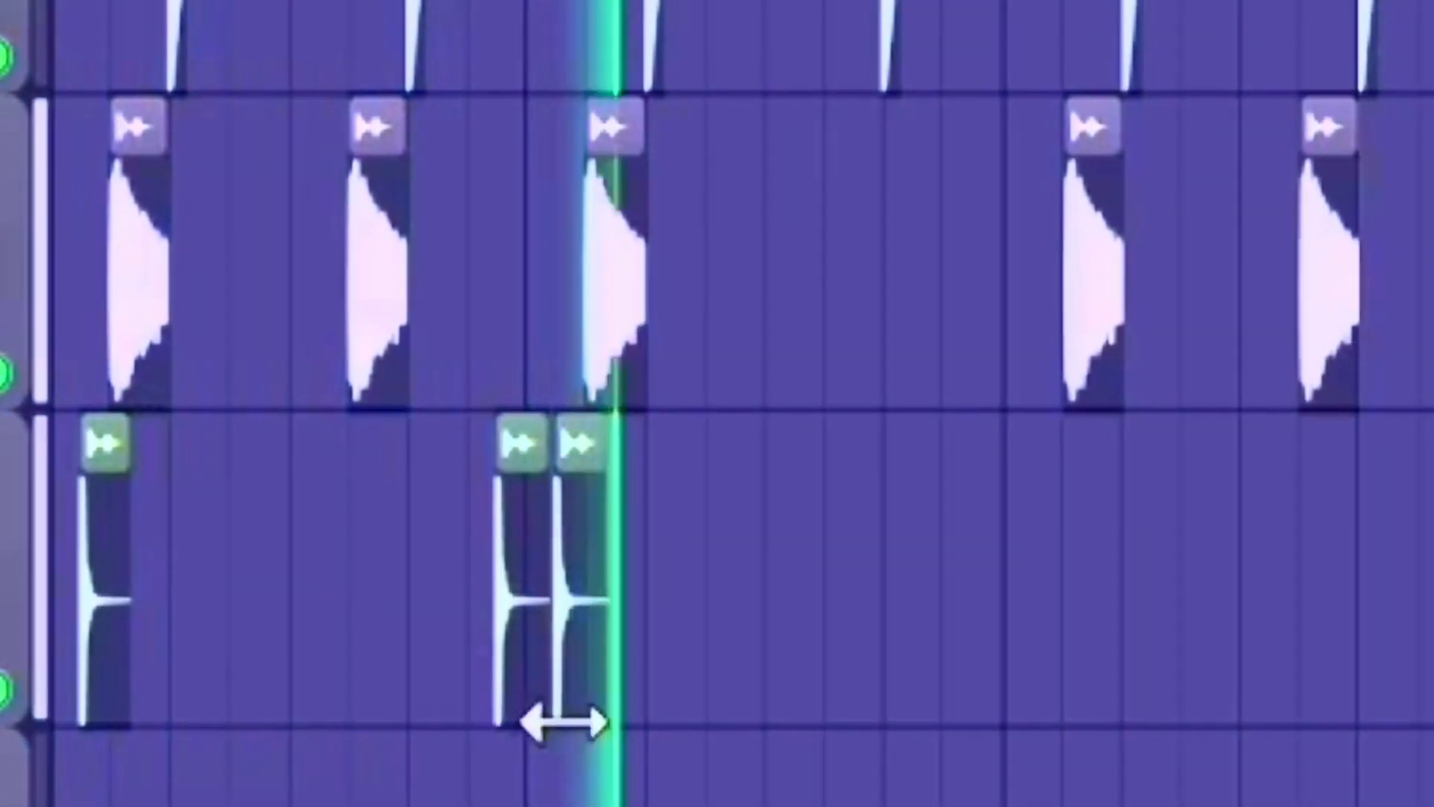
Duplicate the rim clips of bars 1 and 2 on Track 9 and align the first copy at 3:02:00.
drag(811, 694, 551, 693)
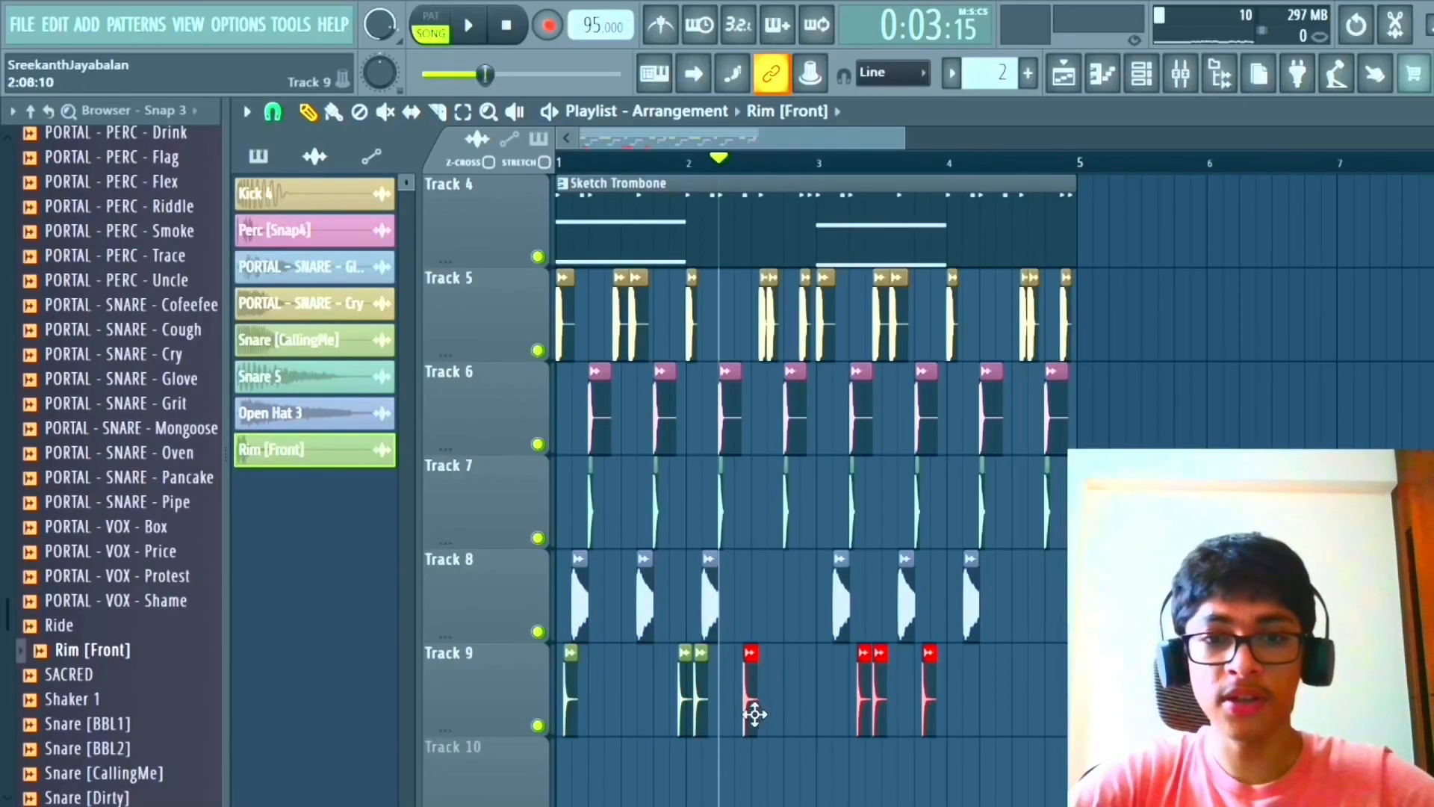
scroll(831, 718, up, 6)
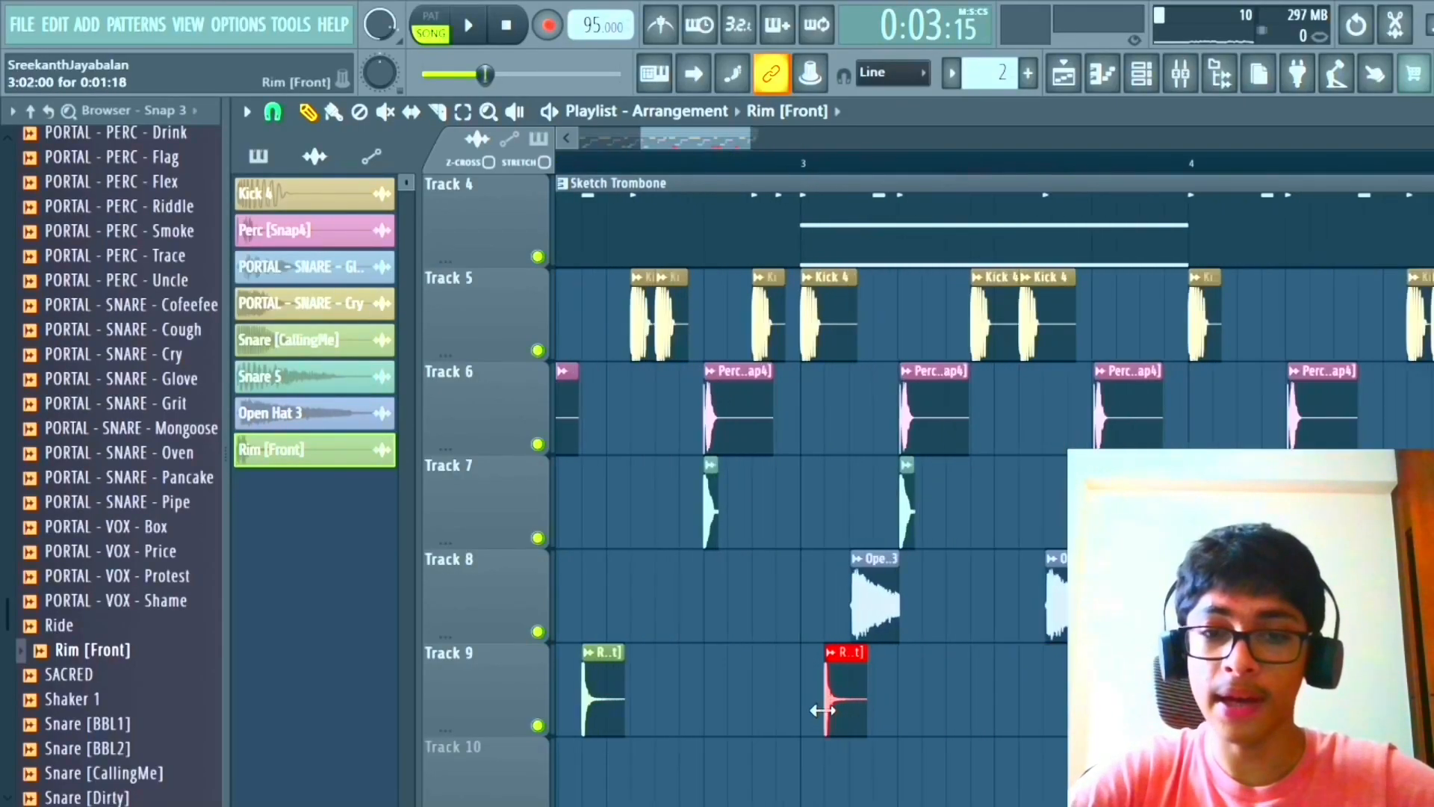
scroll(753, 538, down, 10)
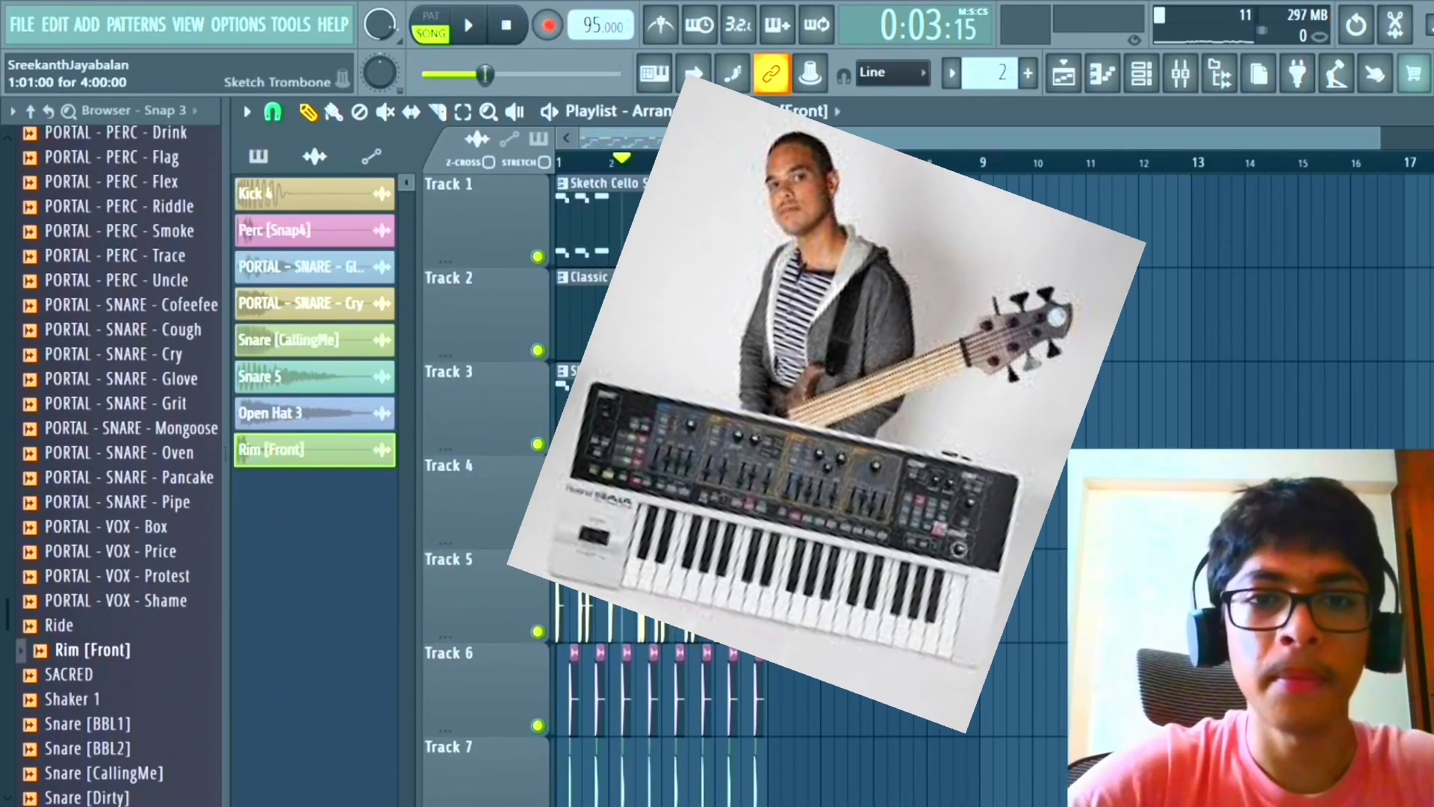
Look through the Bass presets of the Deep synth, close the plugin and open the Deep channel's piano roll.
click(353, 682)
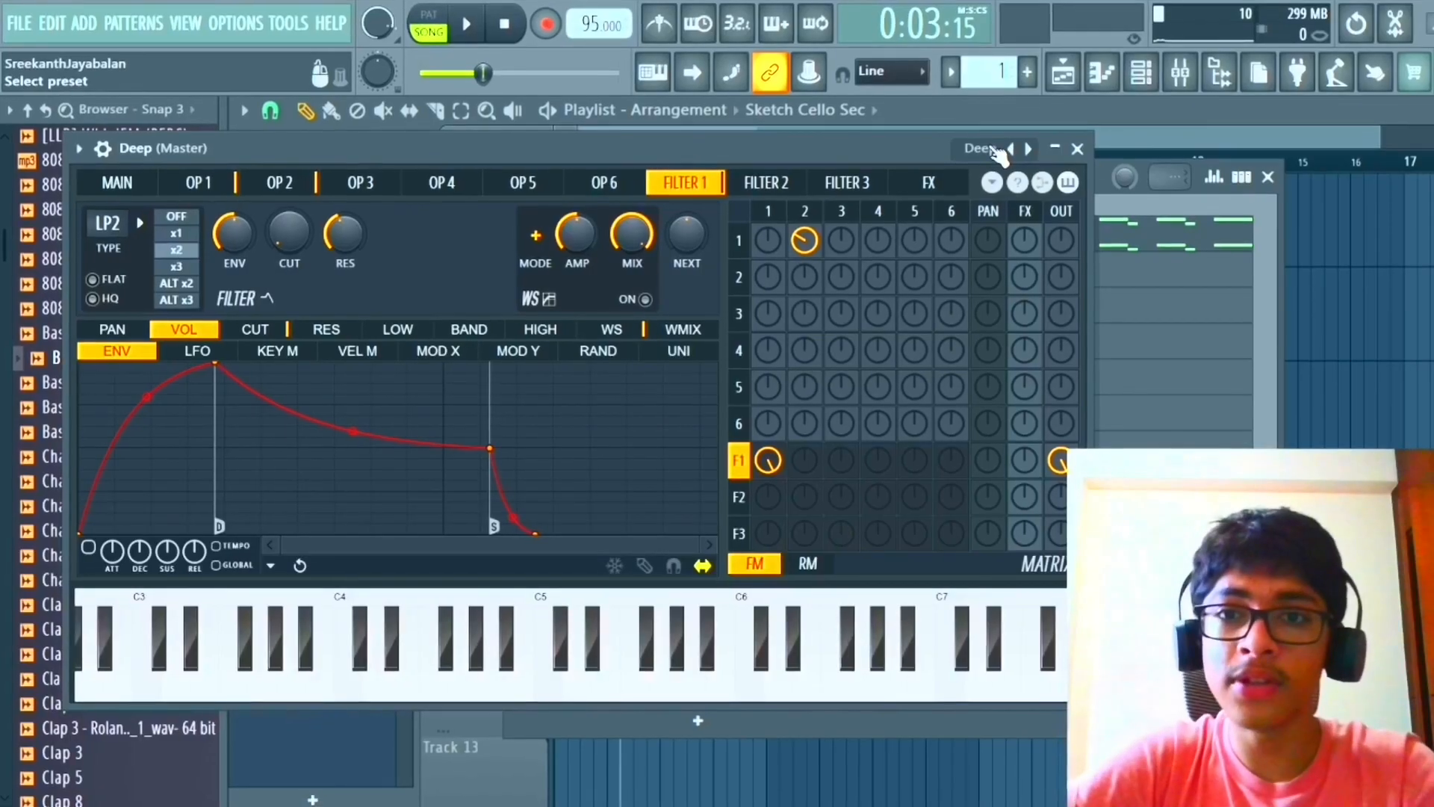
click(986, 142)
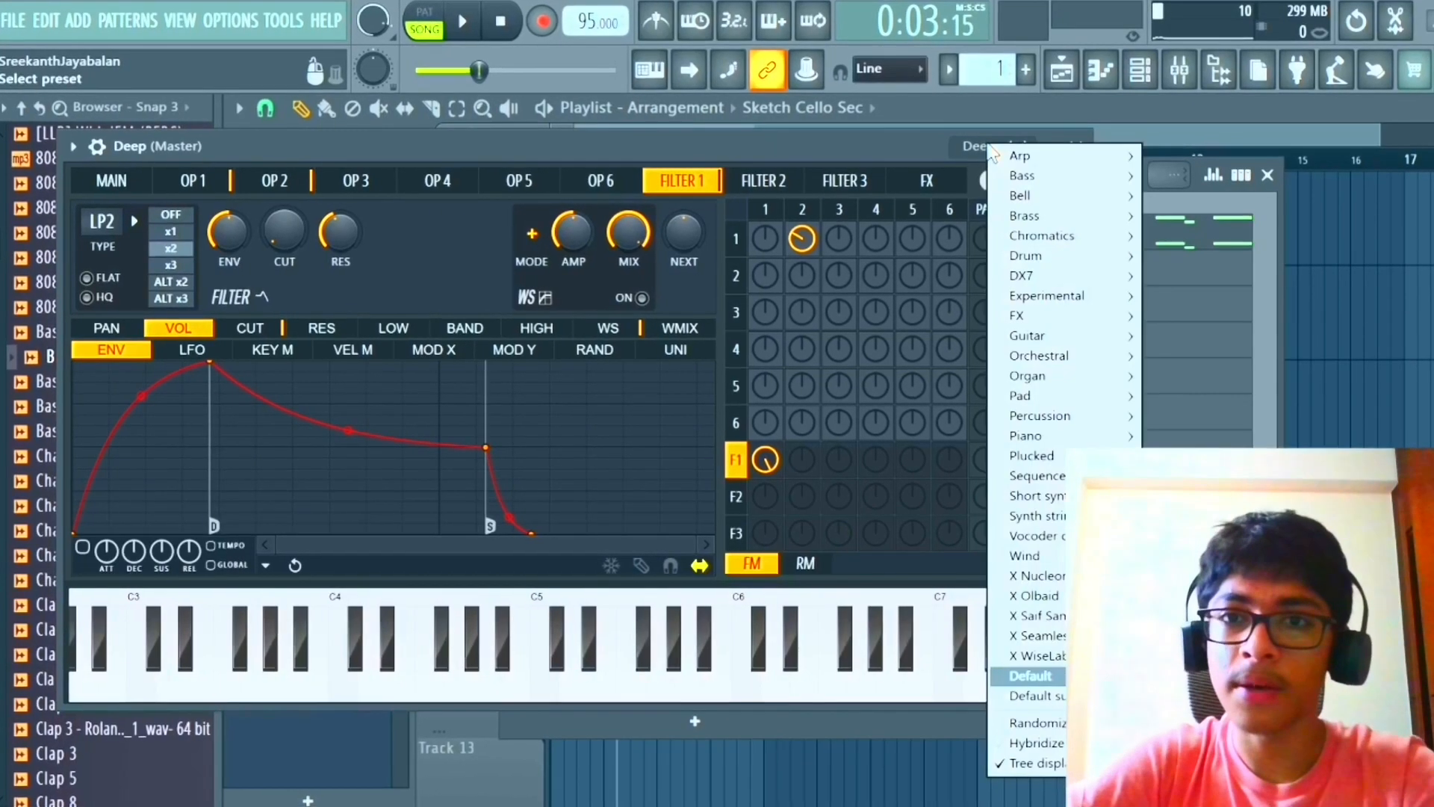
mouse_move(1018, 174)
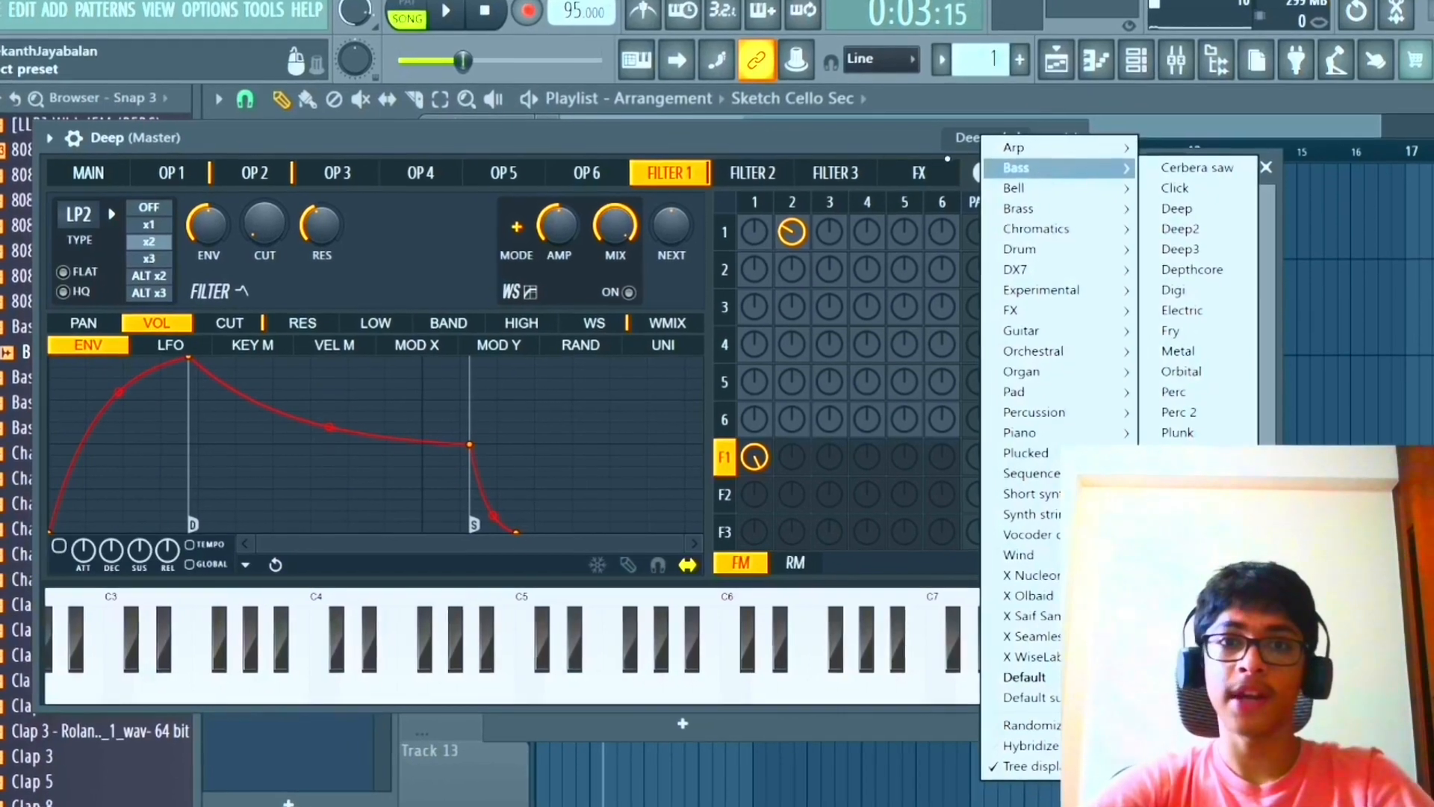
key(Escape)
click(1070, 134)
click(816, 676)
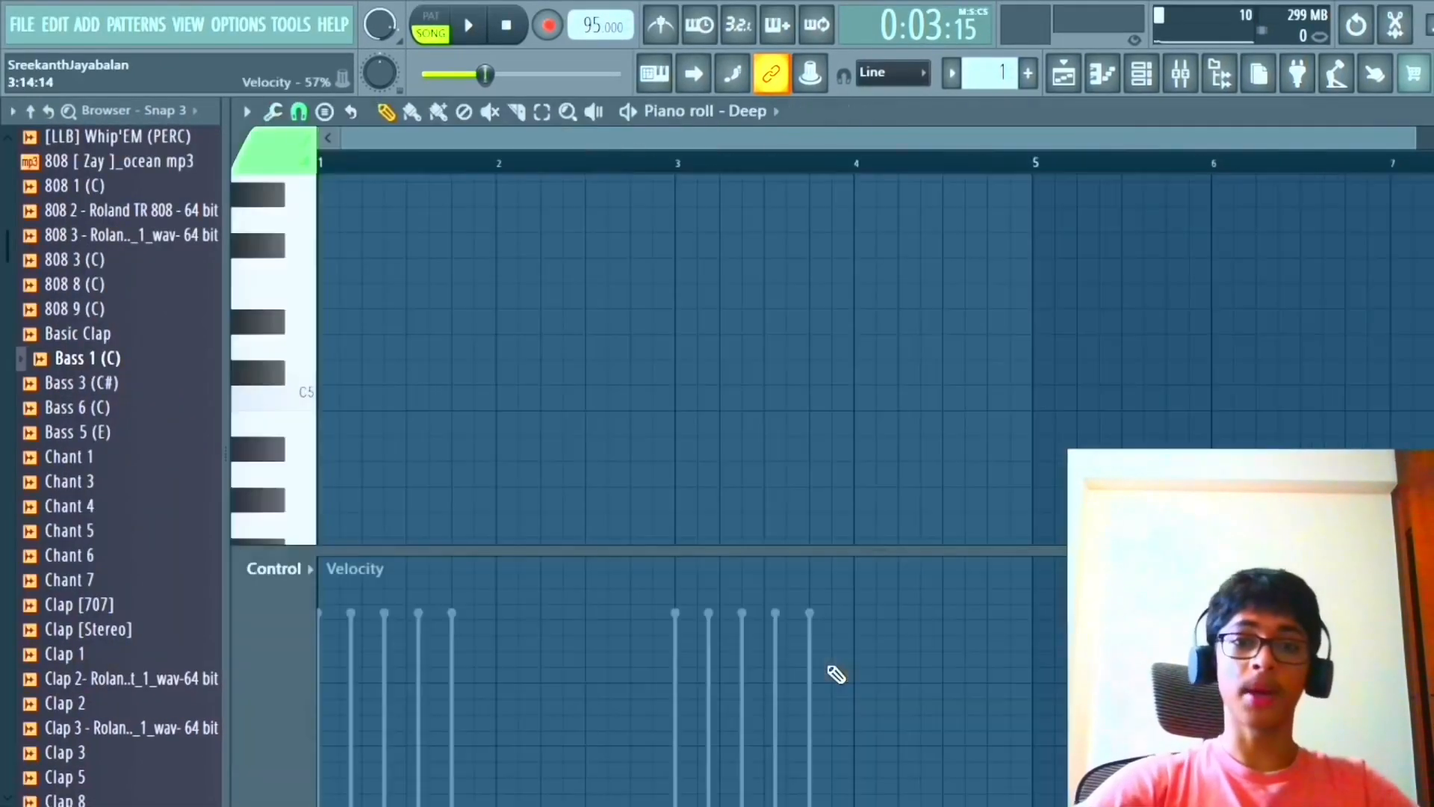
Draw the Deep bass line over four bars using E7, D#7 and C#7 notes, play it, and select all the notes.
scroll(502, 400, up, 3)
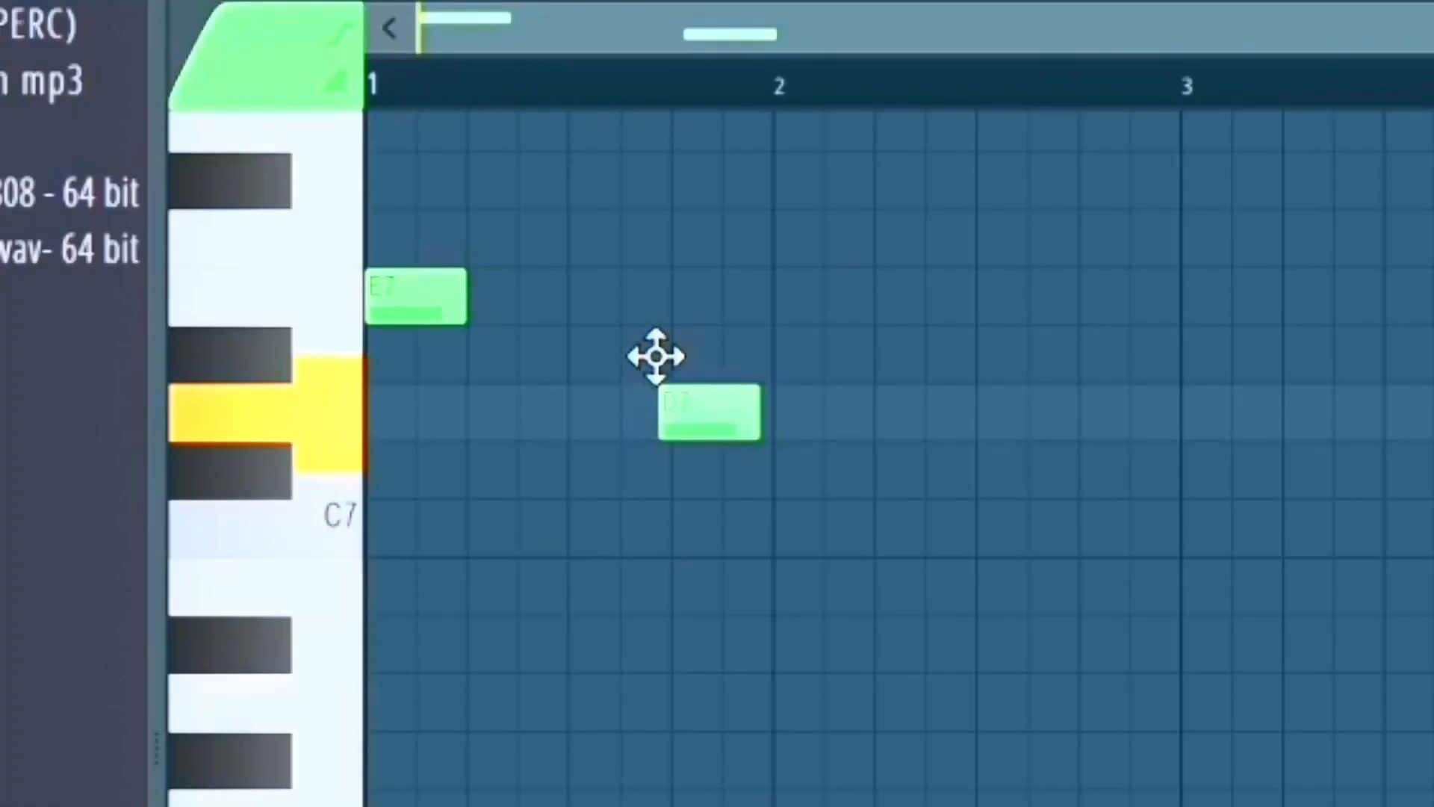
drag(656, 356, 666, 256)
click(777, 412)
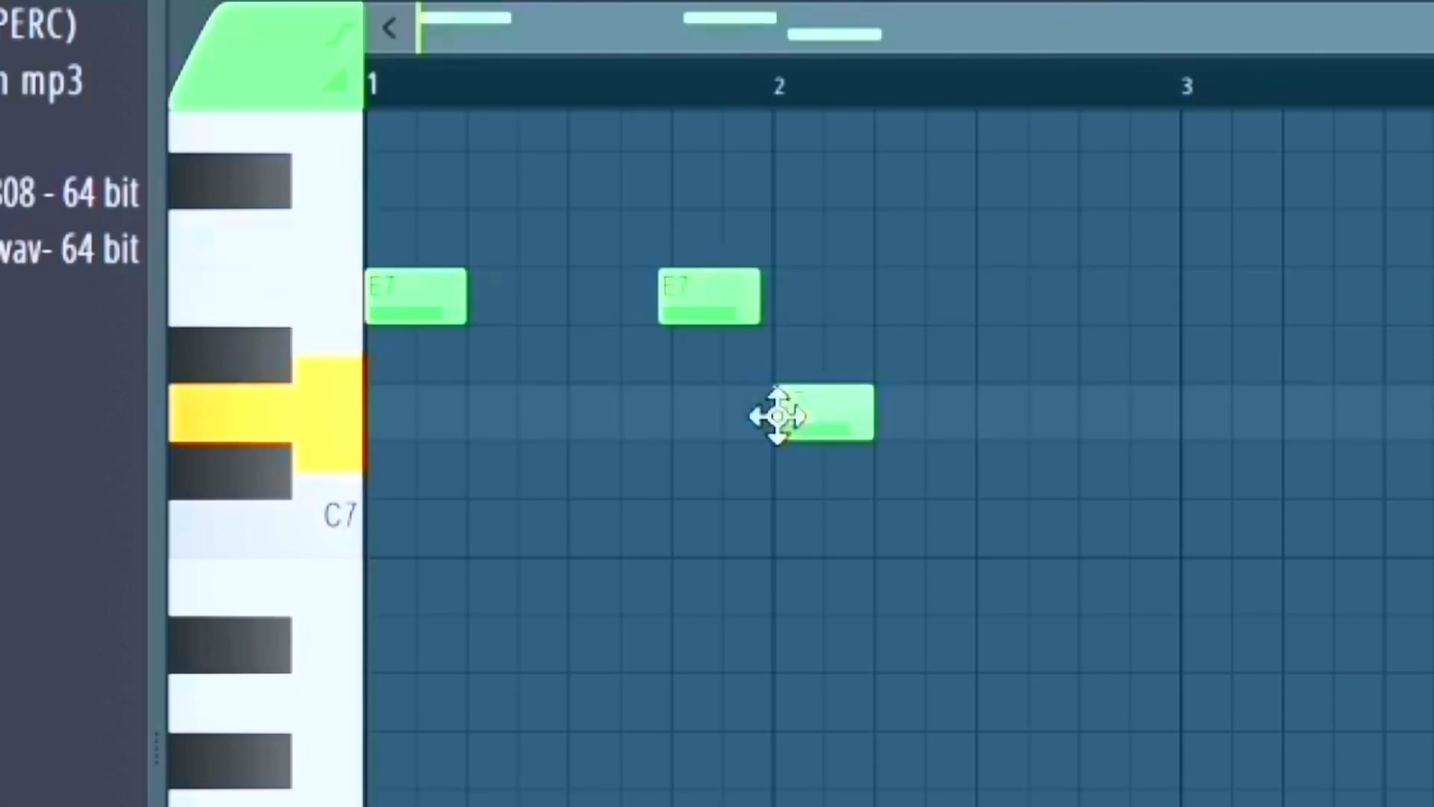
click(1025, 431)
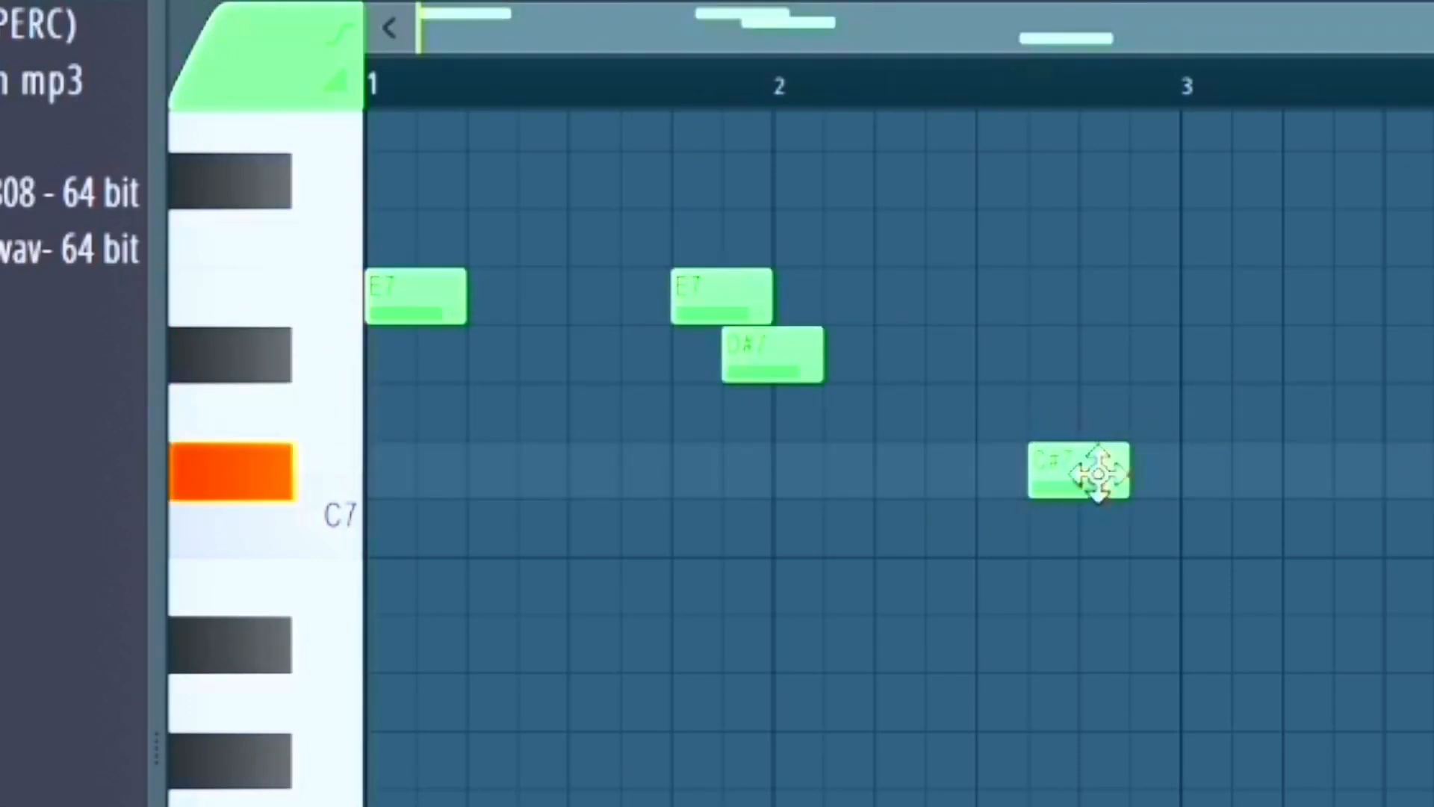
click(1140, 419)
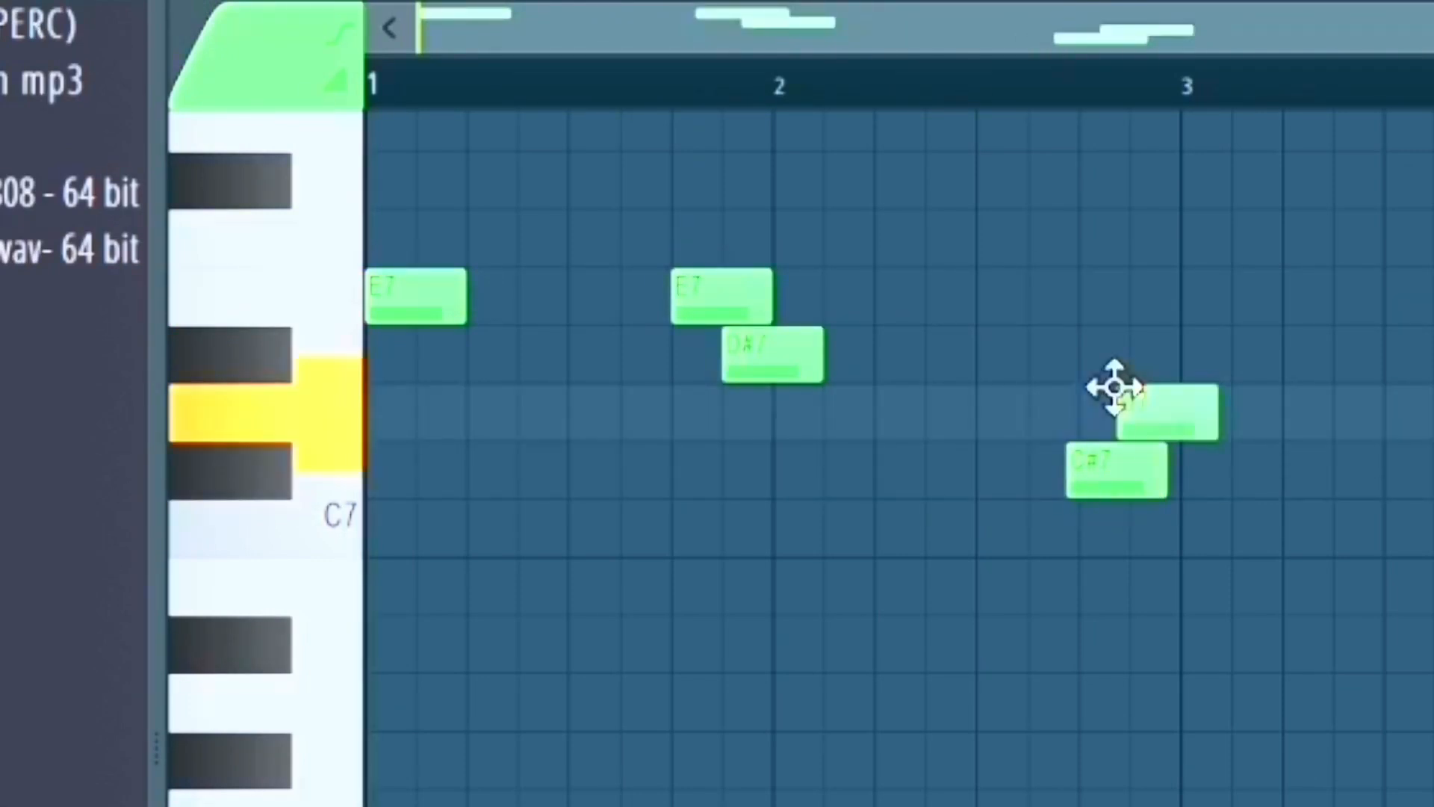
drag(1146, 411, 1149, 372)
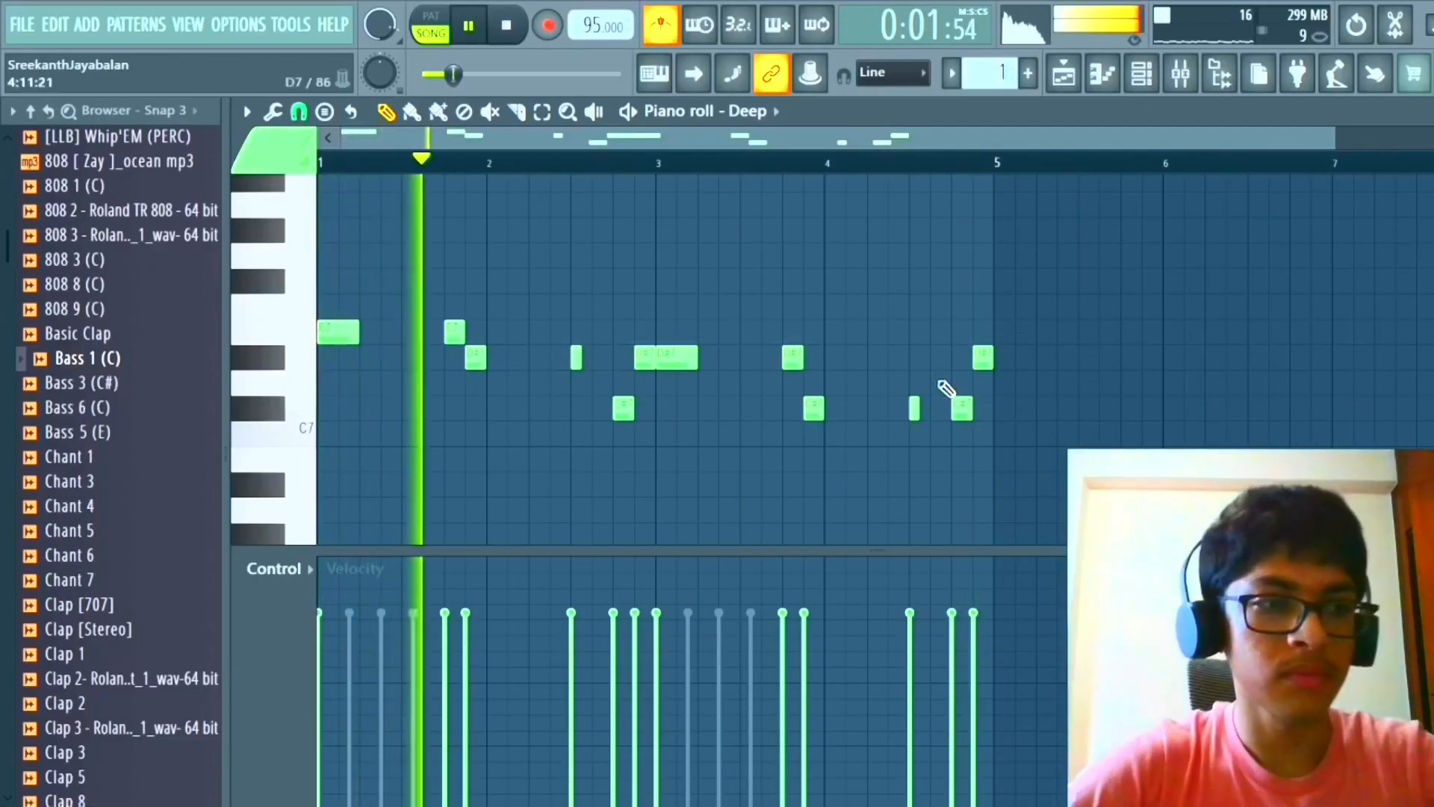
key(space)
key(ctrl+a)
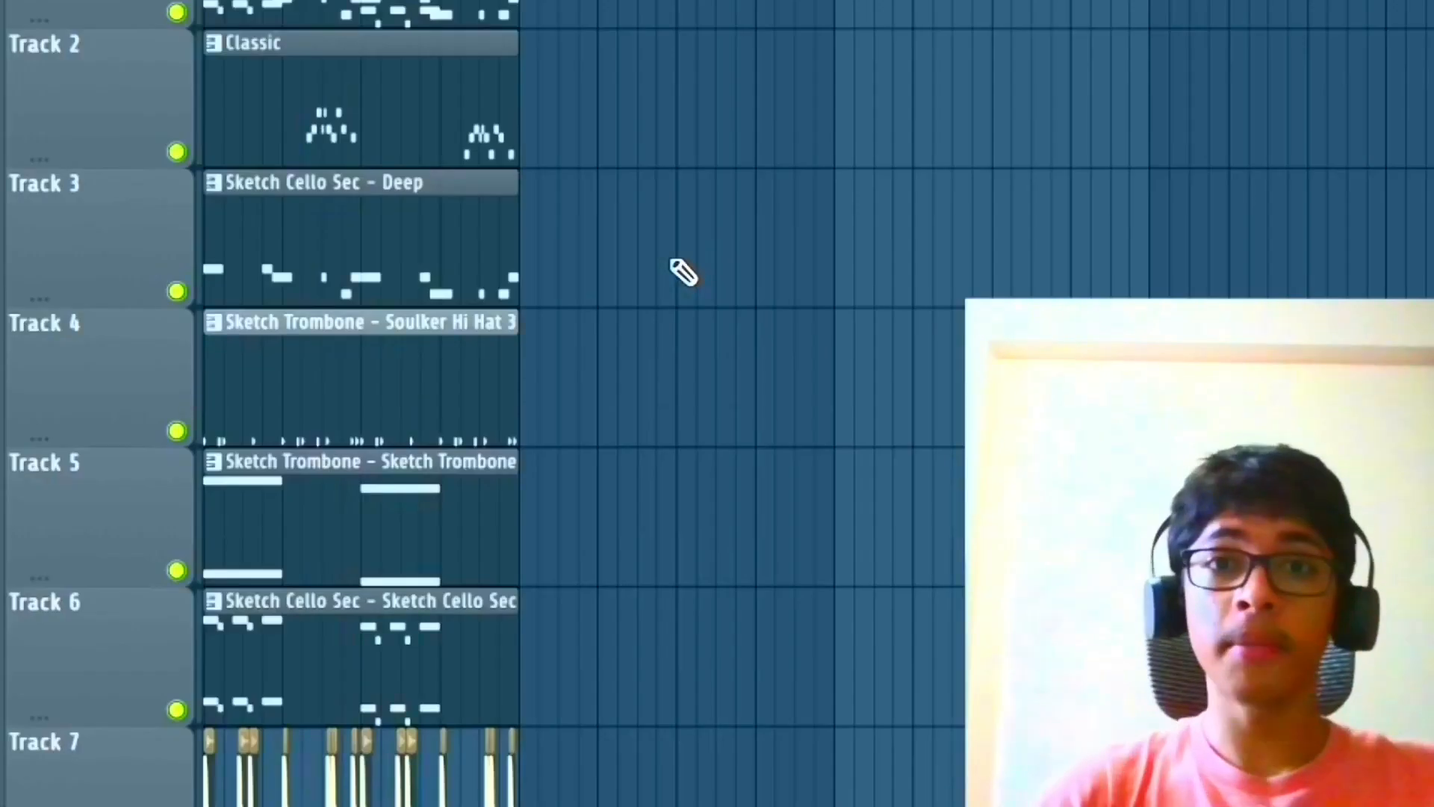
Open the mixer and pull the volume faders of the instrument and drum tracks all the way down.
key(F9)
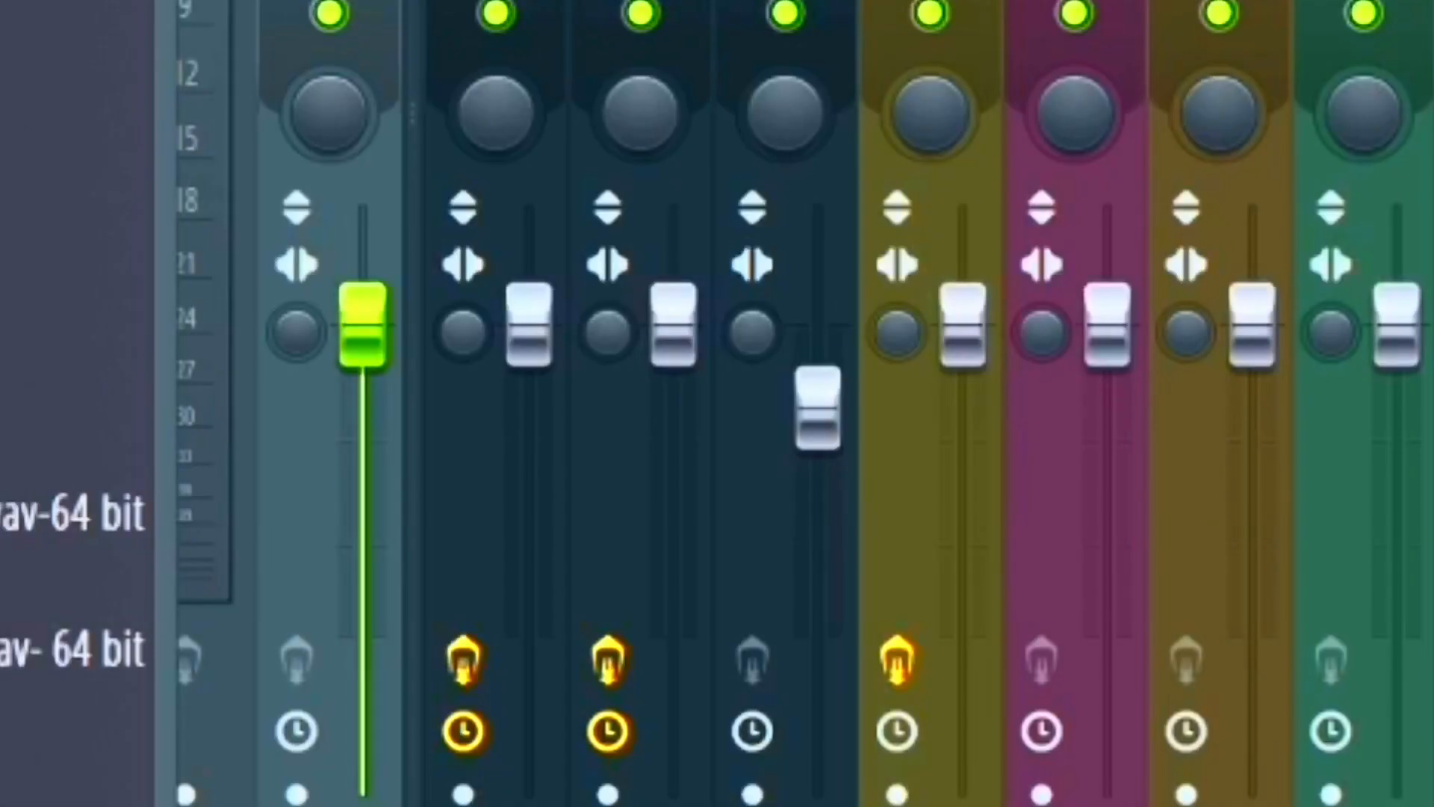
drag(717, 171, 805, 1)
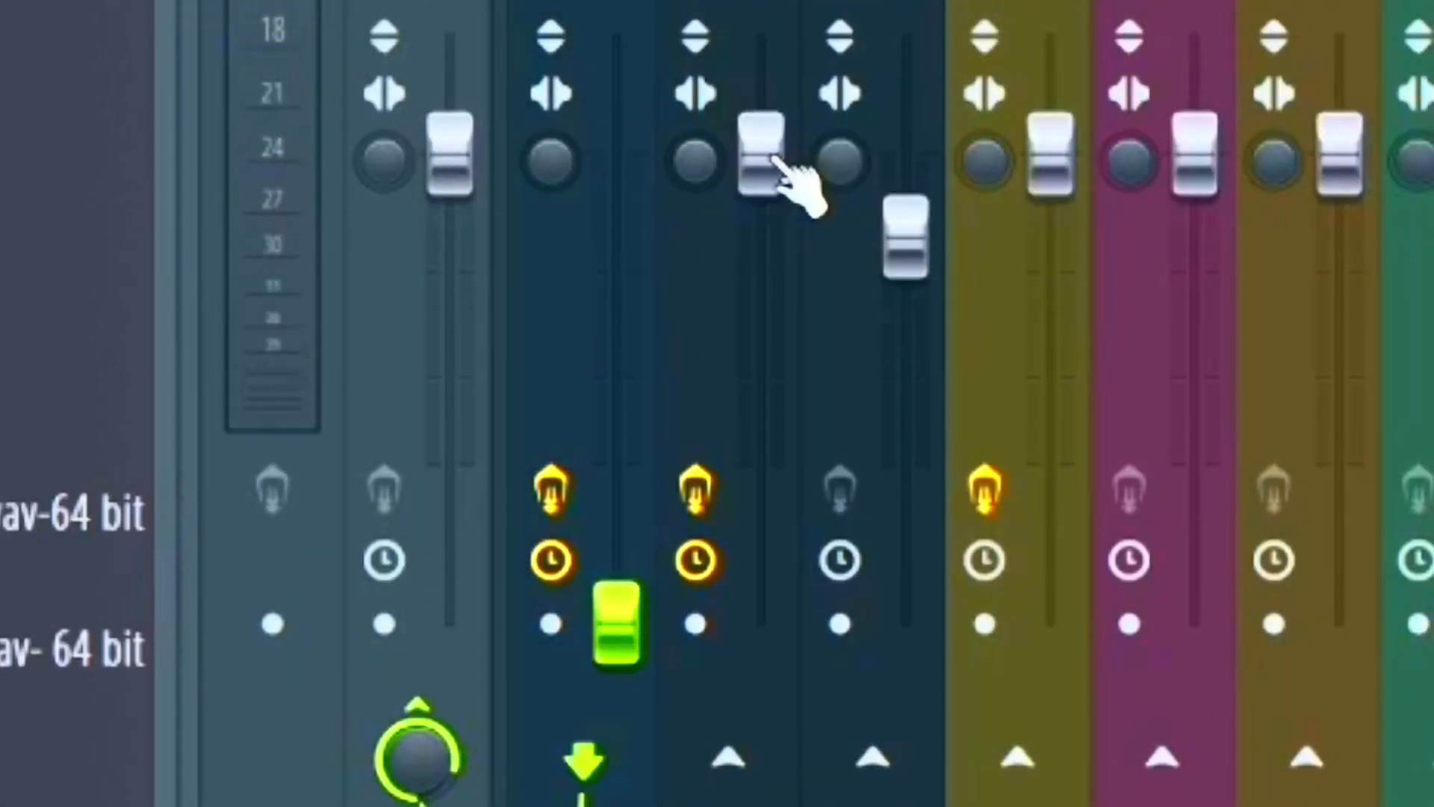
drag(777, 160, 777, 618)
drag(911, 237, 911, 609)
drag(1051, 161, 1051, 621)
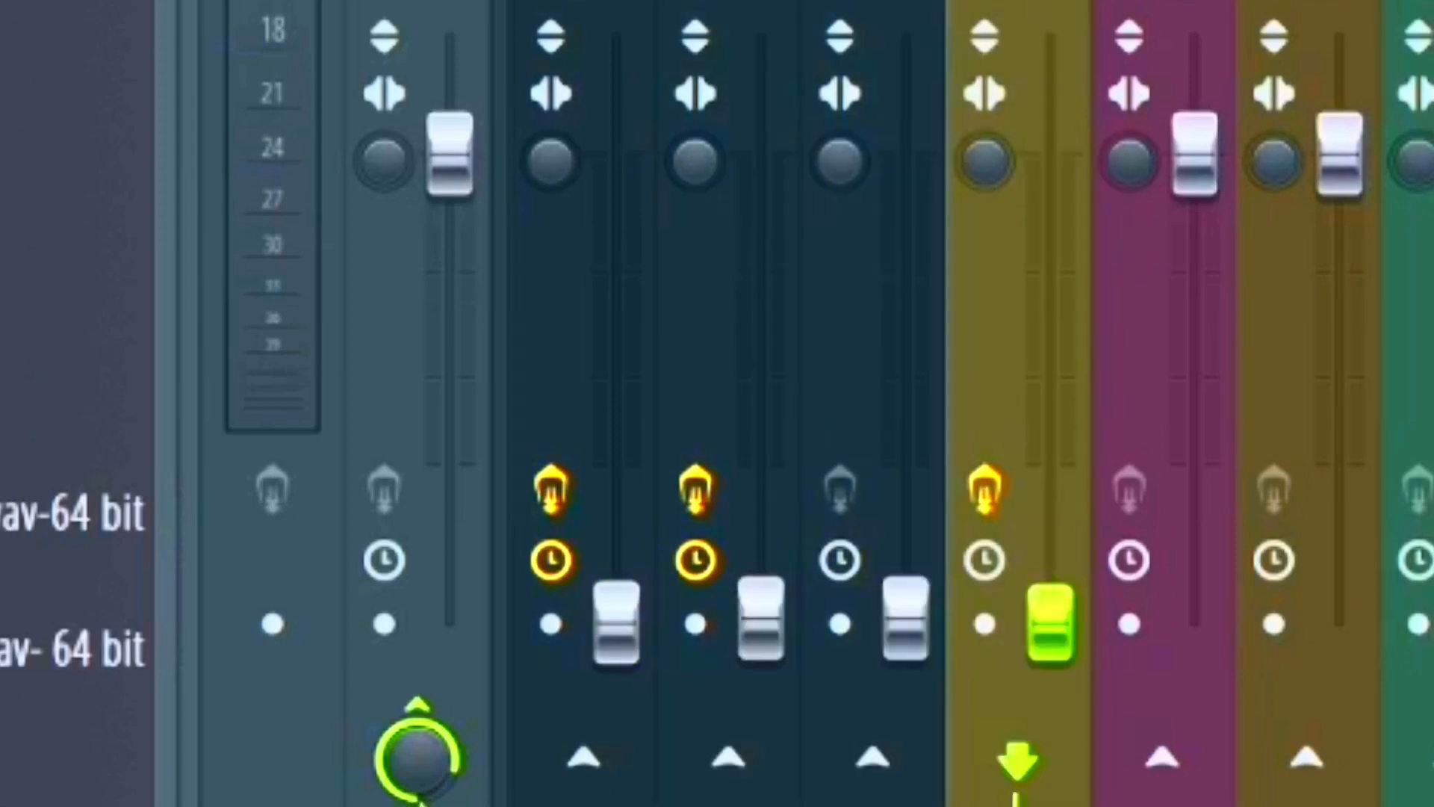
drag(1196, 153, 1195, 623)
drag(1341, 157, 1345, 620)
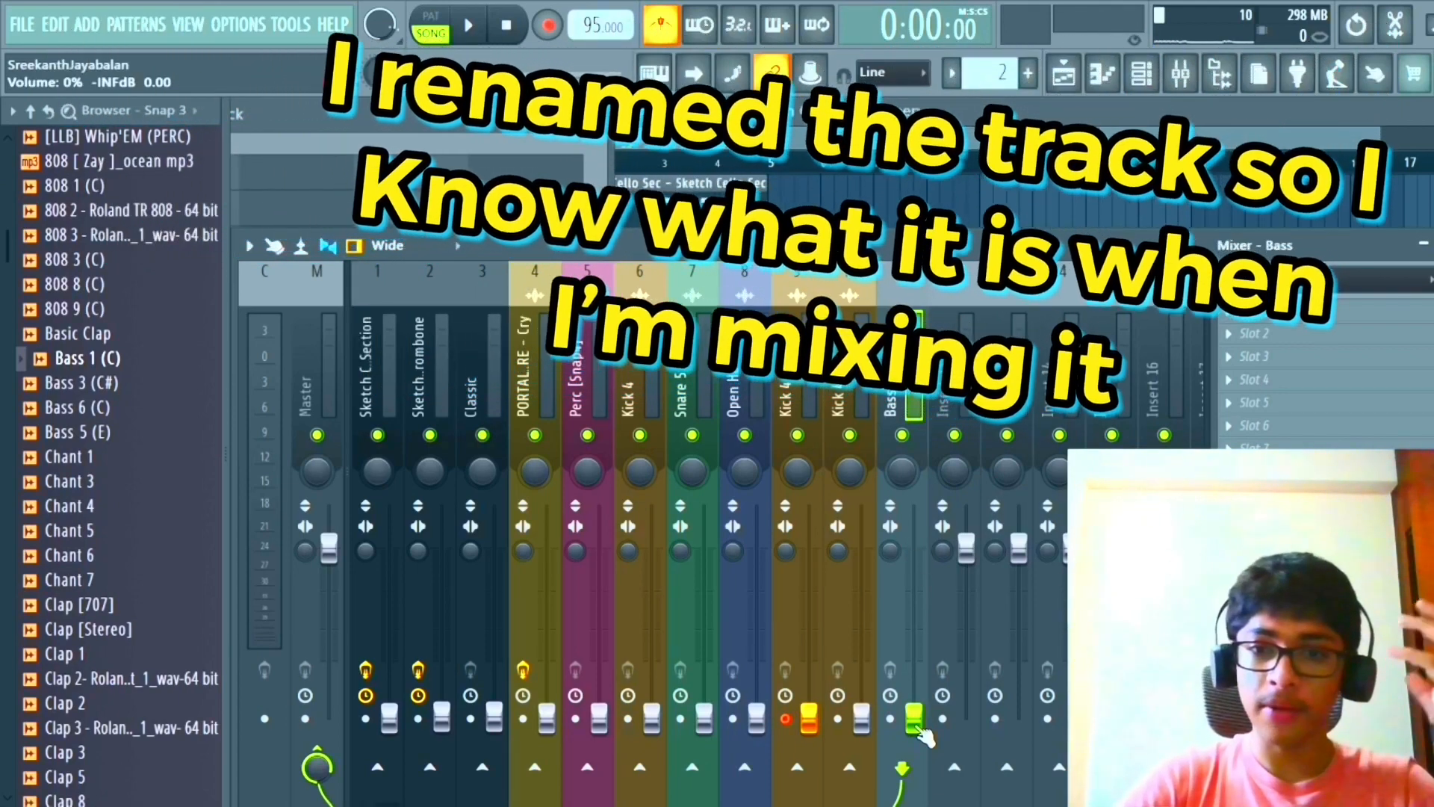
Reset the Kick 4 track's volume and add Fruity Parametric EQ 2, pulling band 1 down at the lows and band 7 down at the highs.
right_click(919, 478)
click(954, 486)
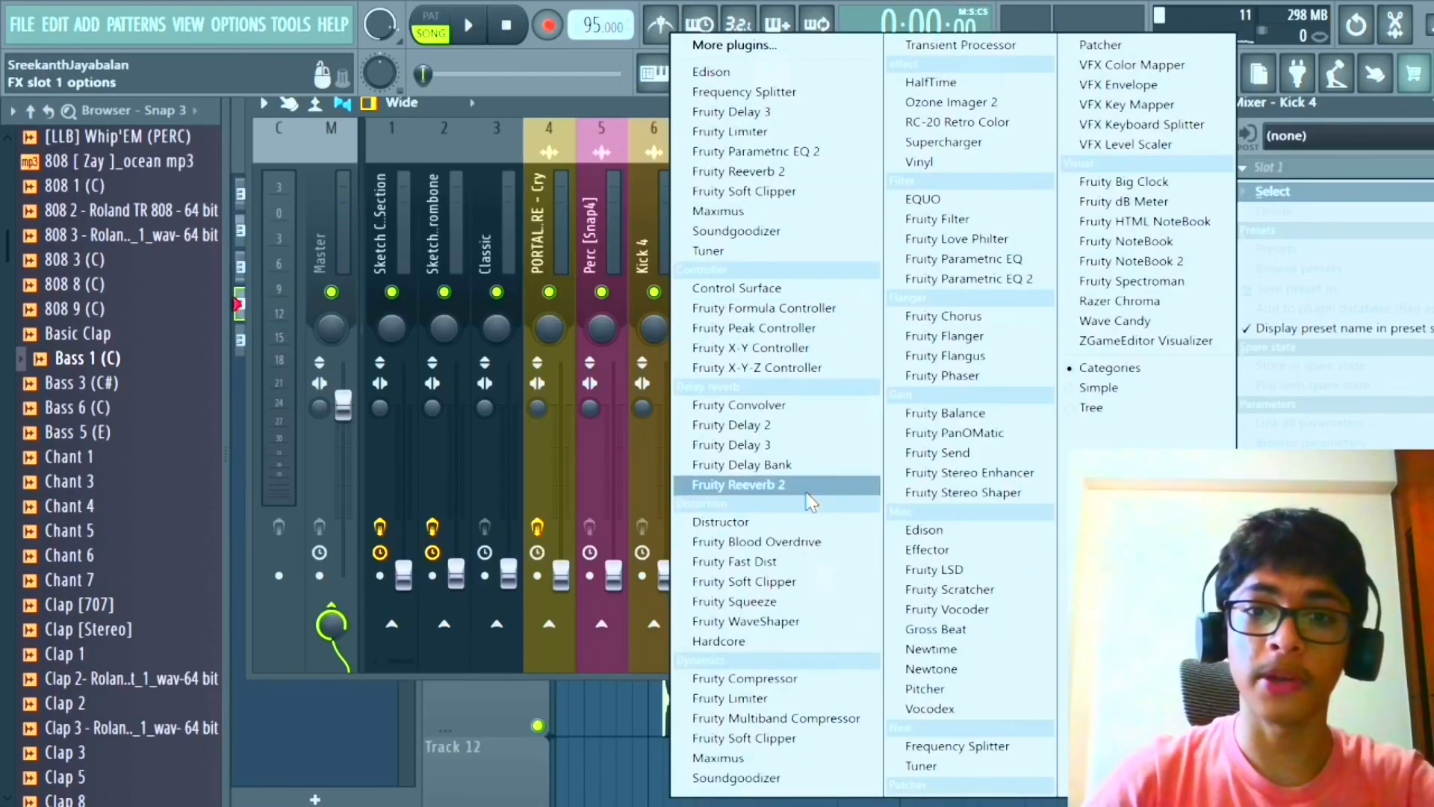
click(838, 484)
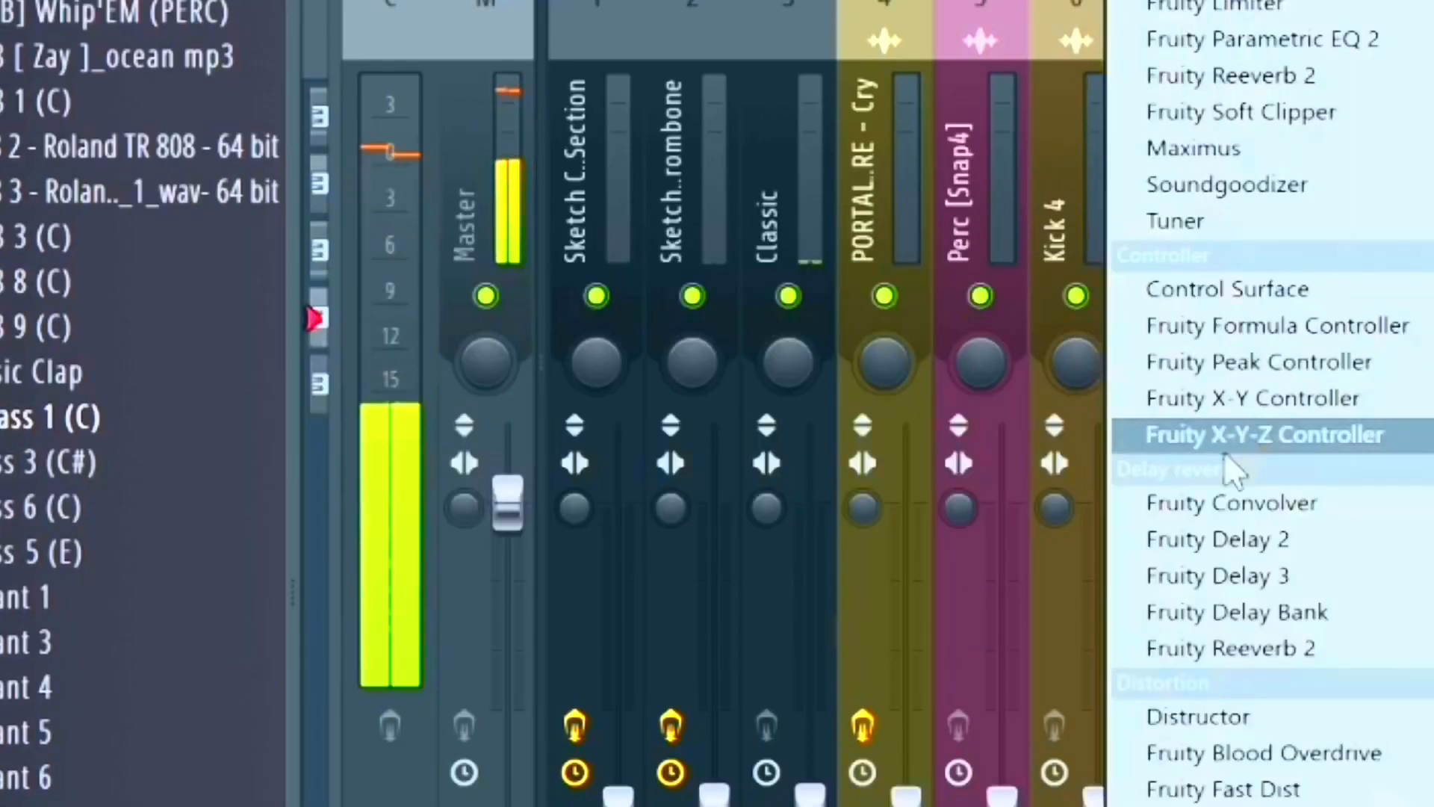
click(1233, 29)
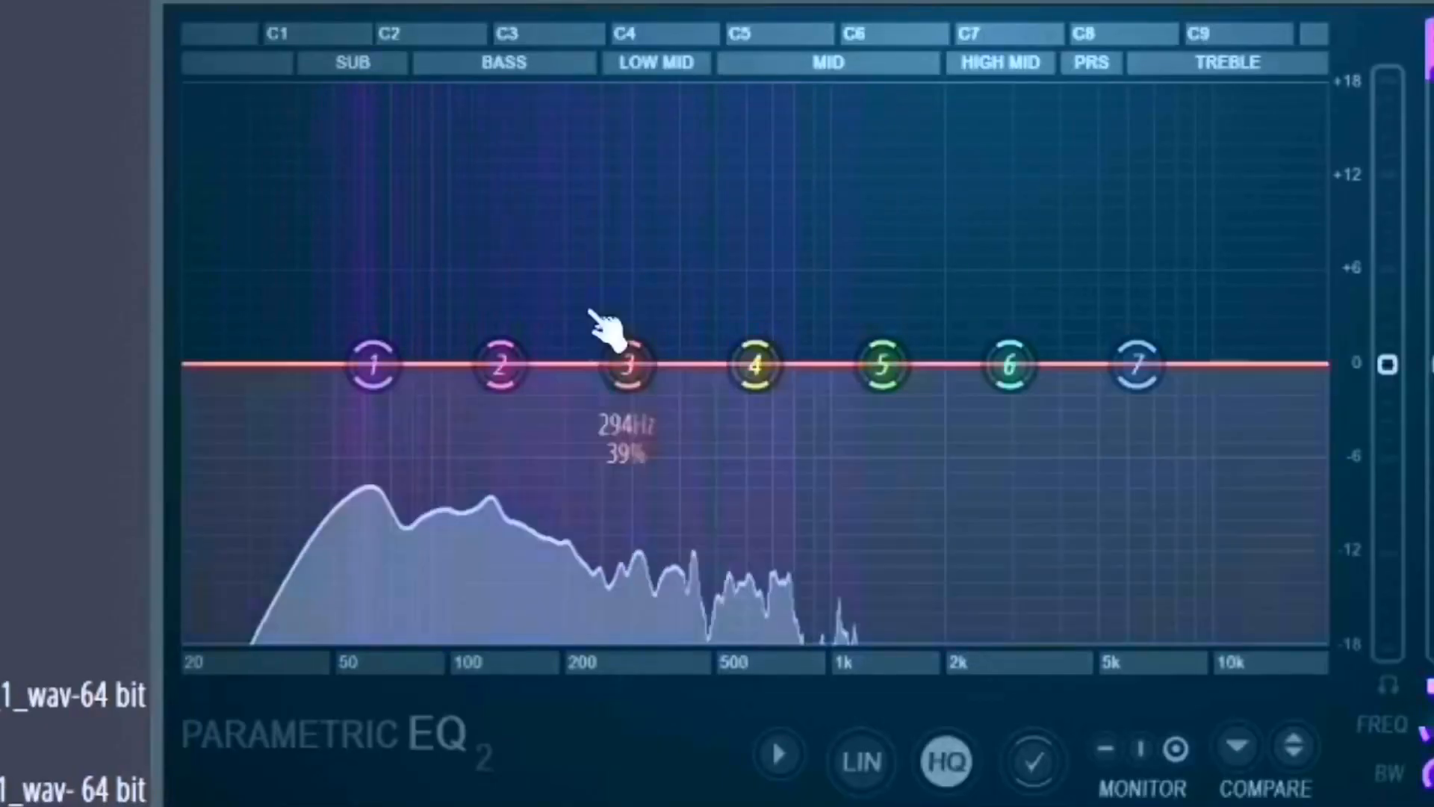
drag(504, 691, 242, 635)
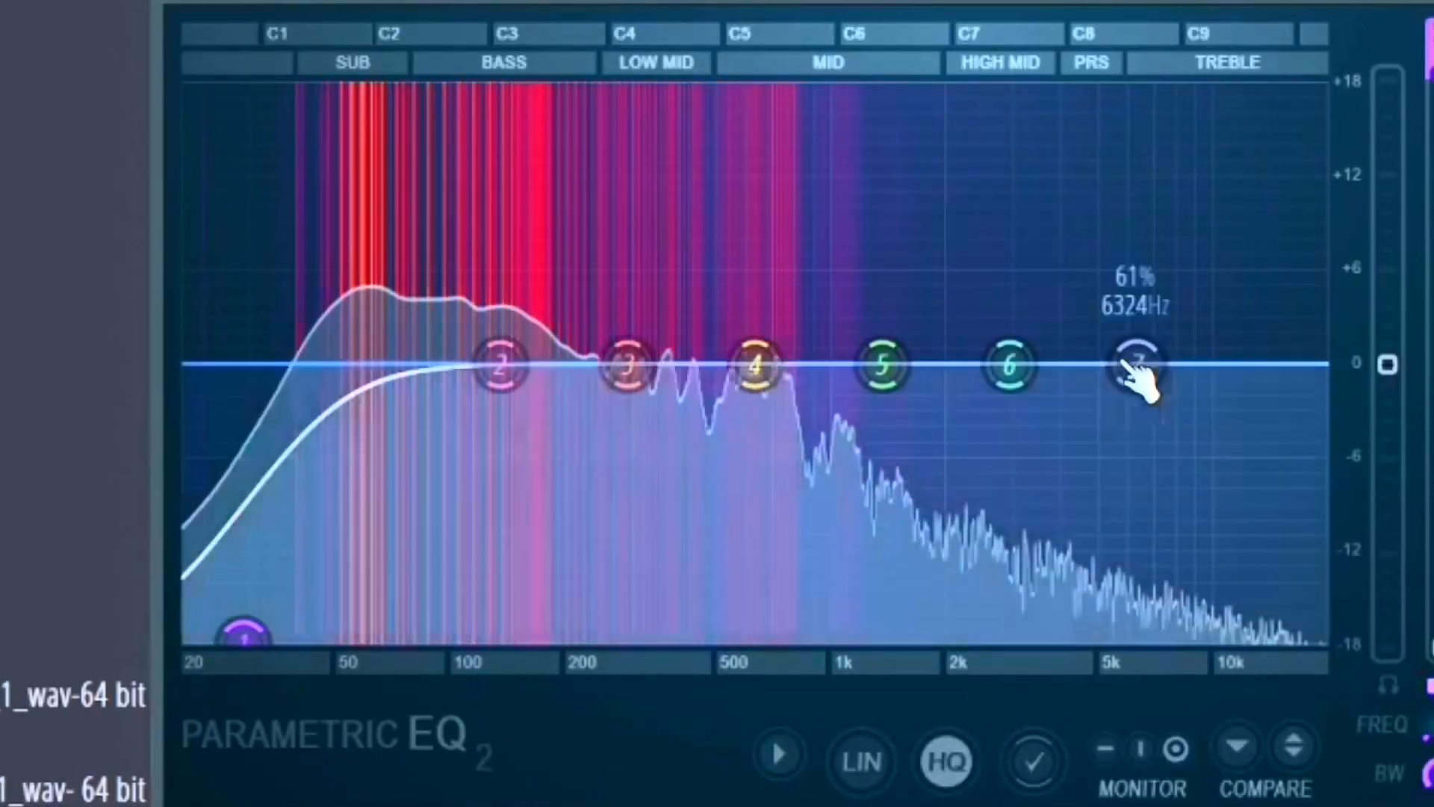
drag(1136, 367, 1316, 634)
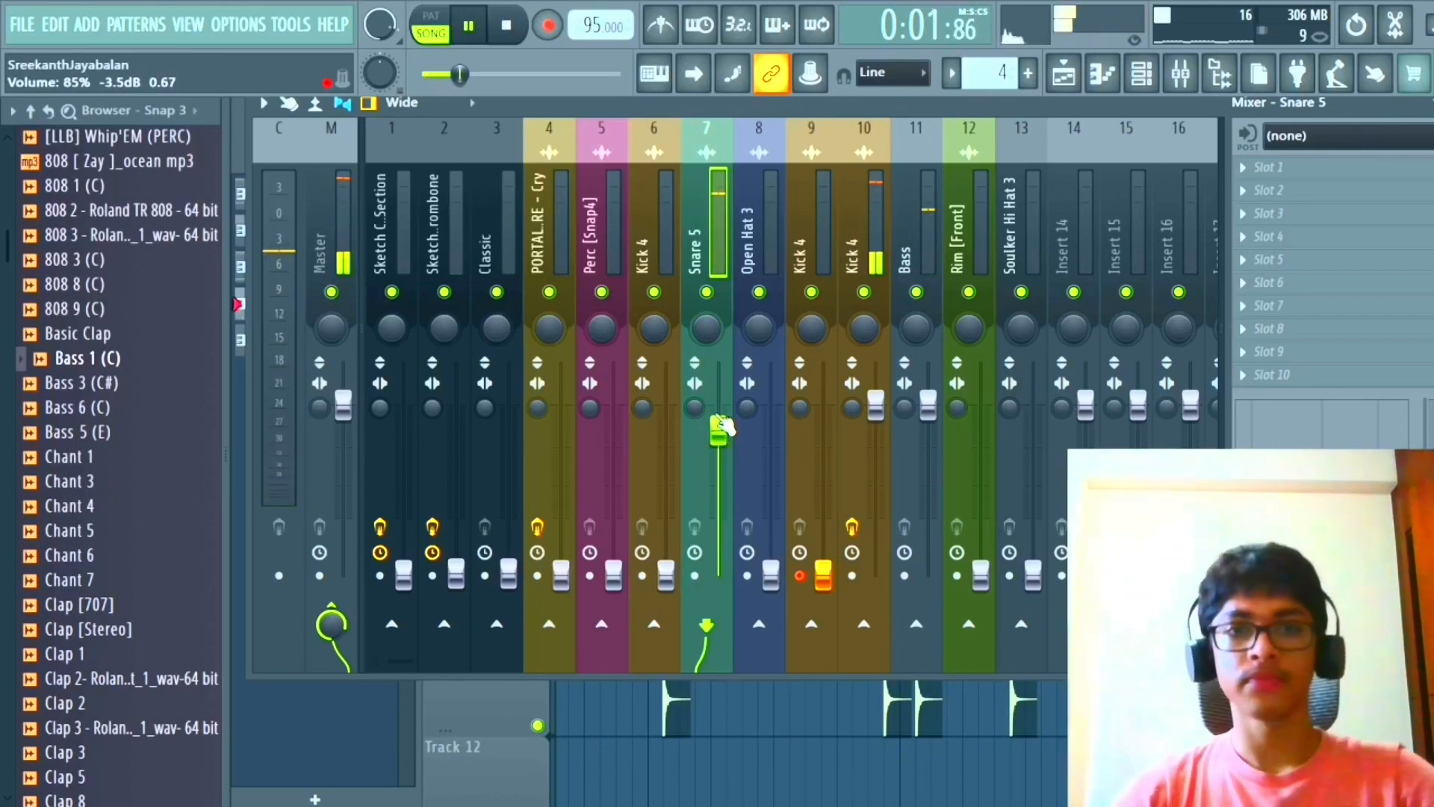
Reset the Perc [Snap4] fader and bring it down slightly, and lower the Open Hat 3 volume well below 76%.
right_click(616, 579)
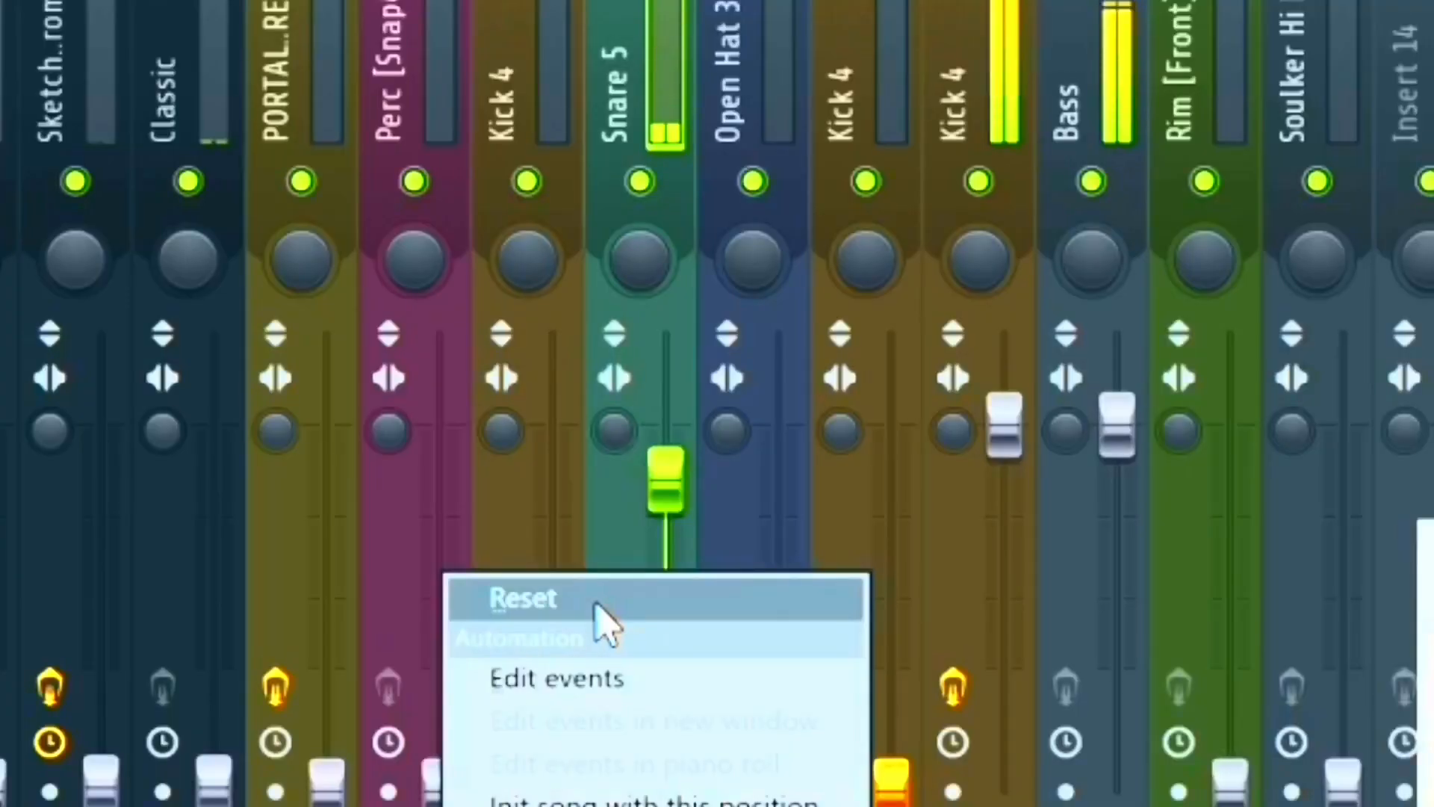
click(686, 492)
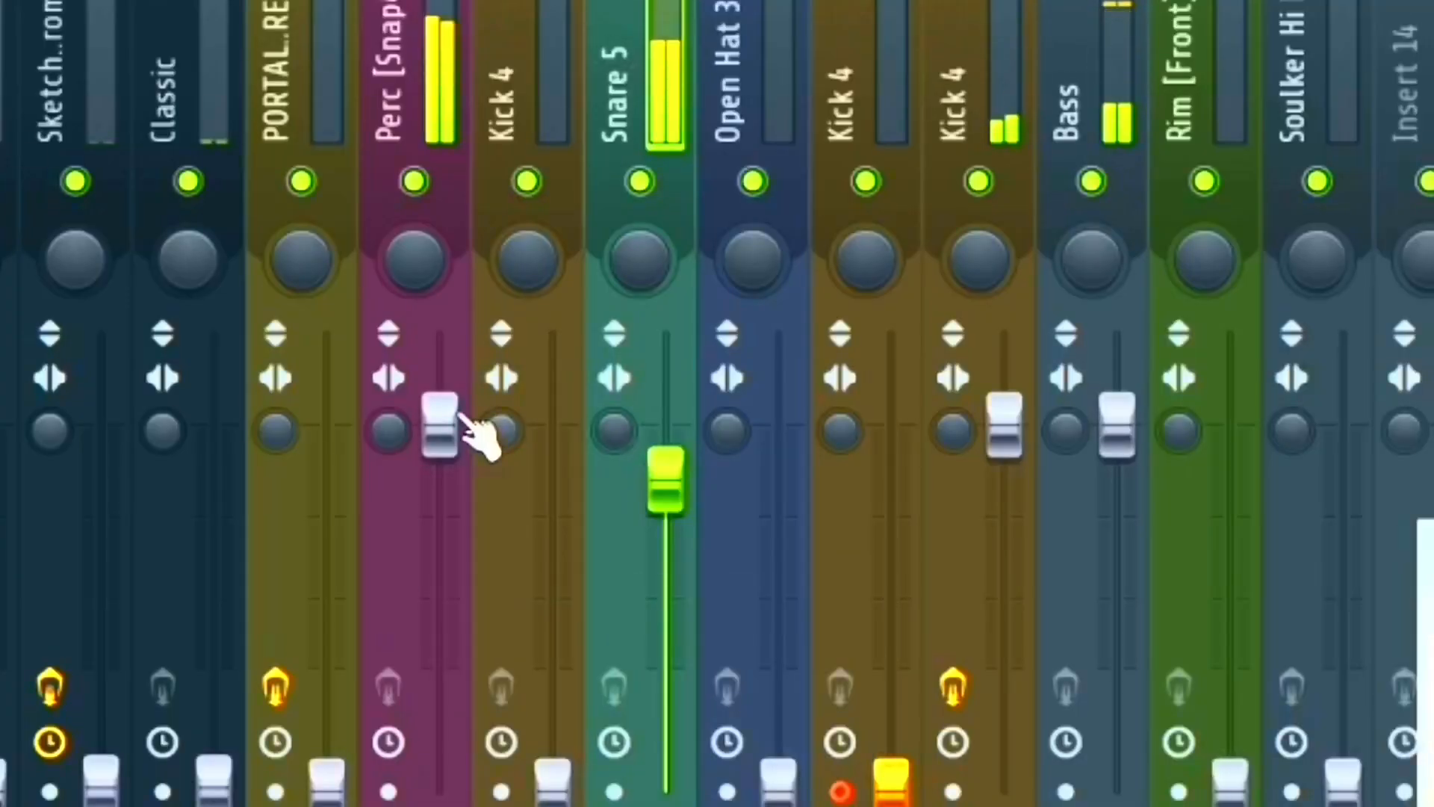
drag(461, 416, 461, 452)
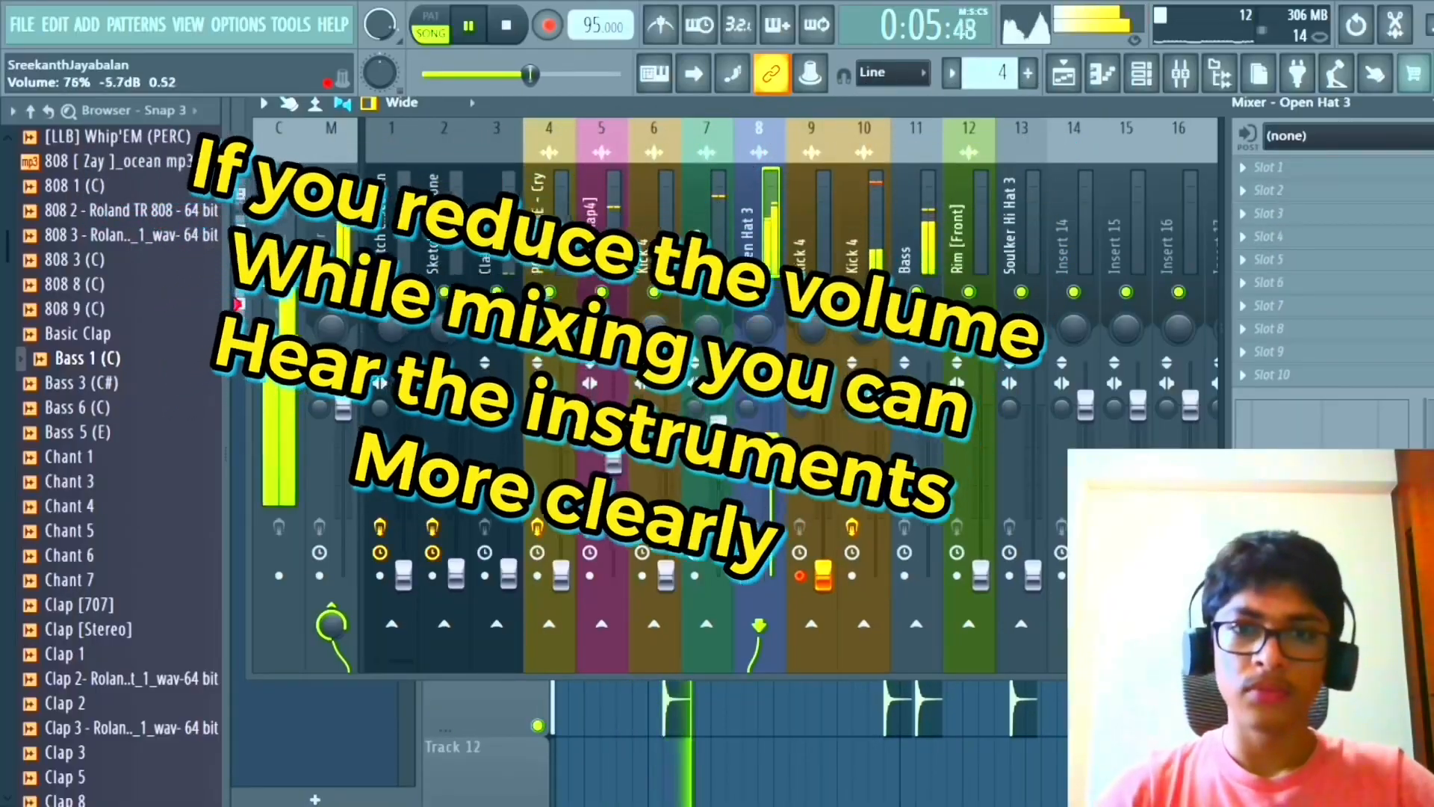
drag(771, 445, 771, 505)
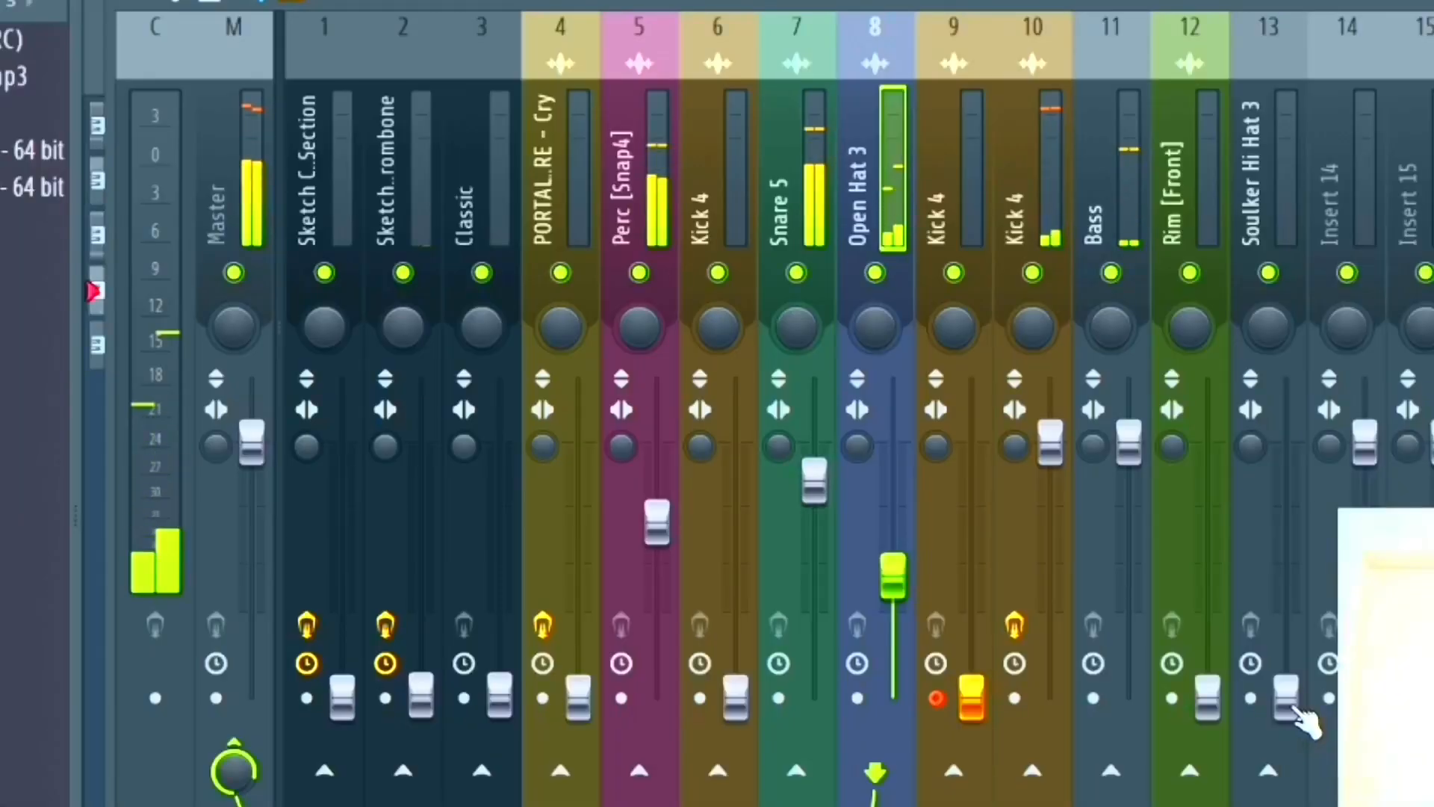
Raise the Soulker Hi Hat 3 fader close to its default level and bring up the Rim [Front] fader slightly below it.
drag(1300, 715, 1300, 647)
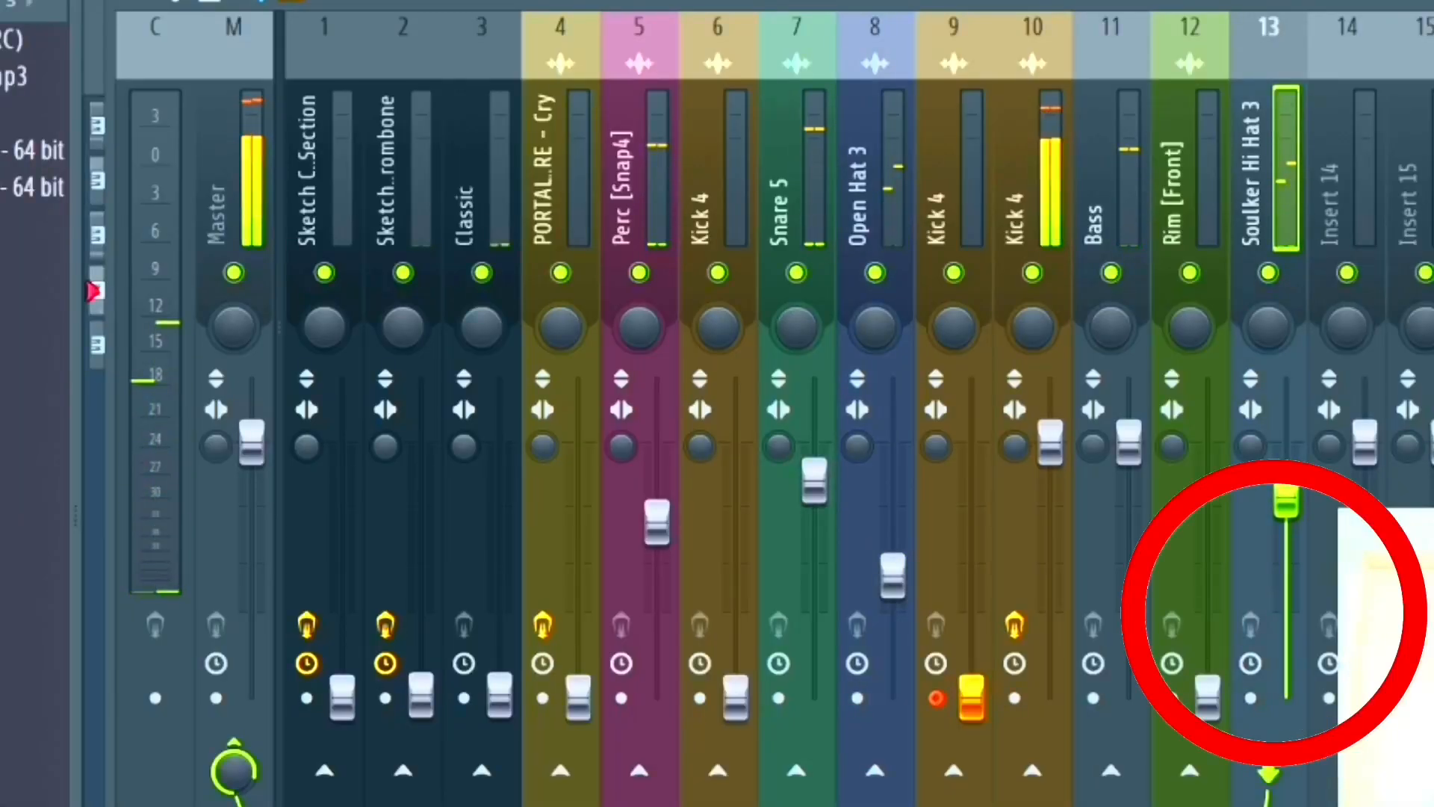
drag(1286, 495, 1286, 469)
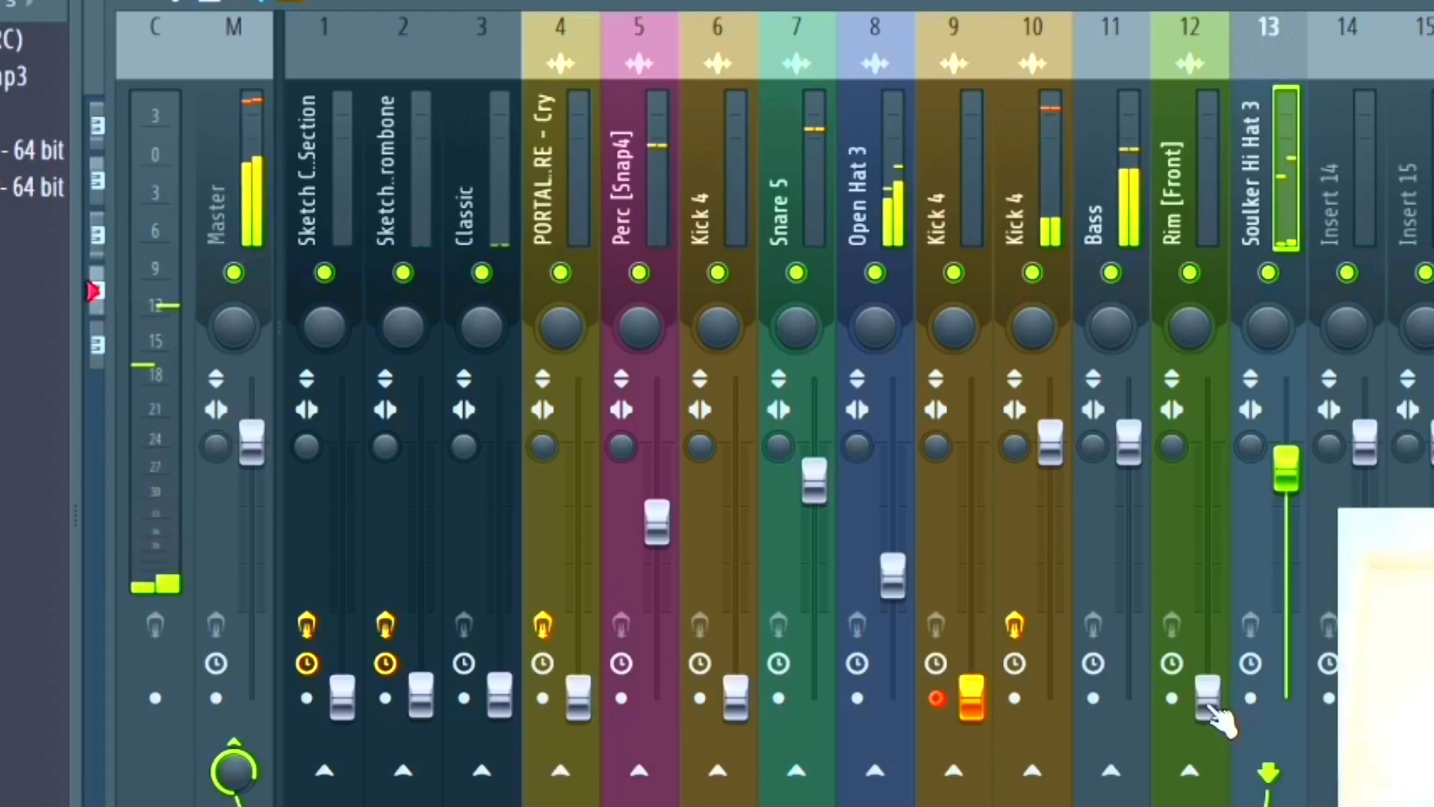
drag(1213, 708, 1213, 608)
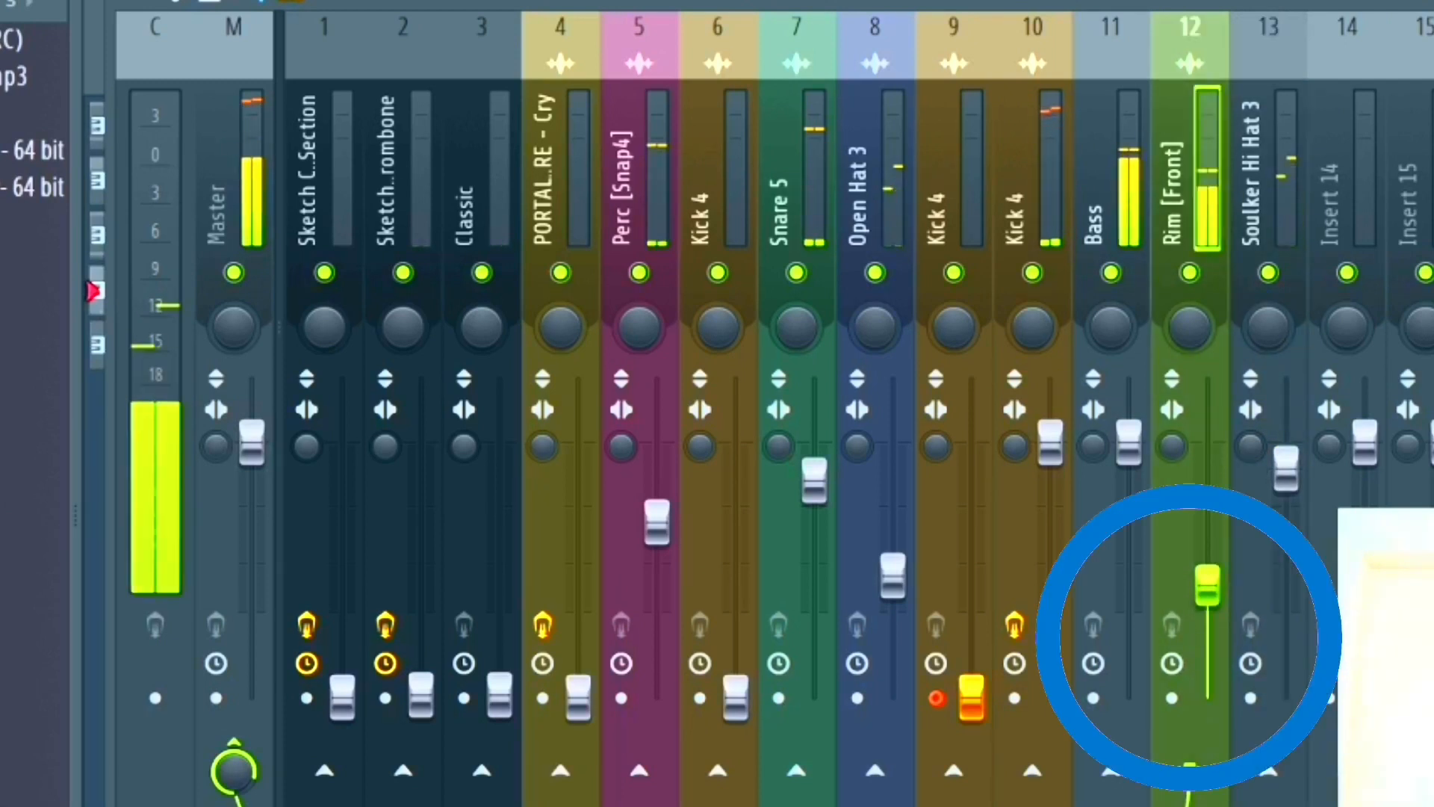
drag(1208, 551, 1220, 537)
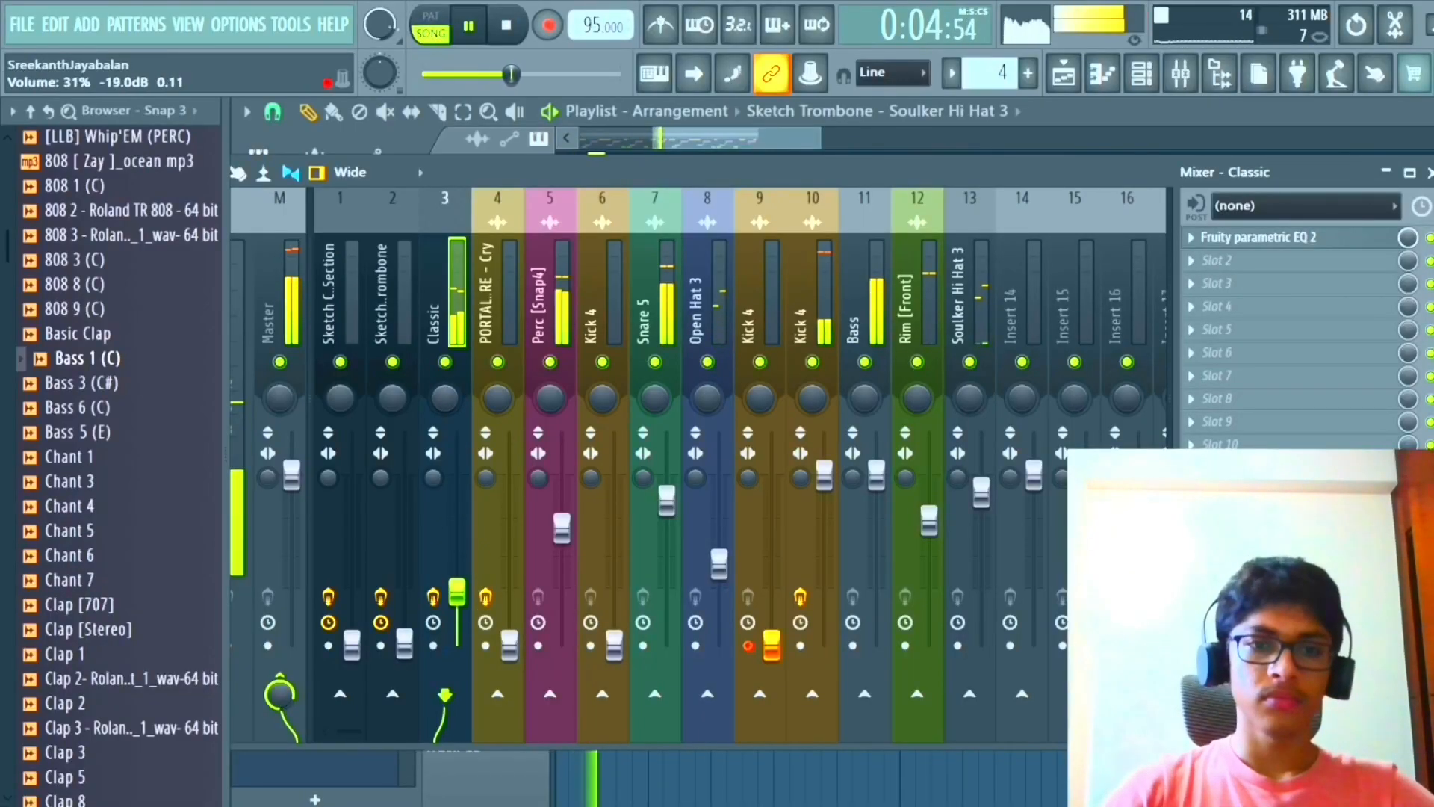
Bring up the Sketch Cello Section fader, add a Fruity Compressor to its slot 5, and boost the compressor gain to about 3.5 dB.
drag(352, 644, 352, 484)
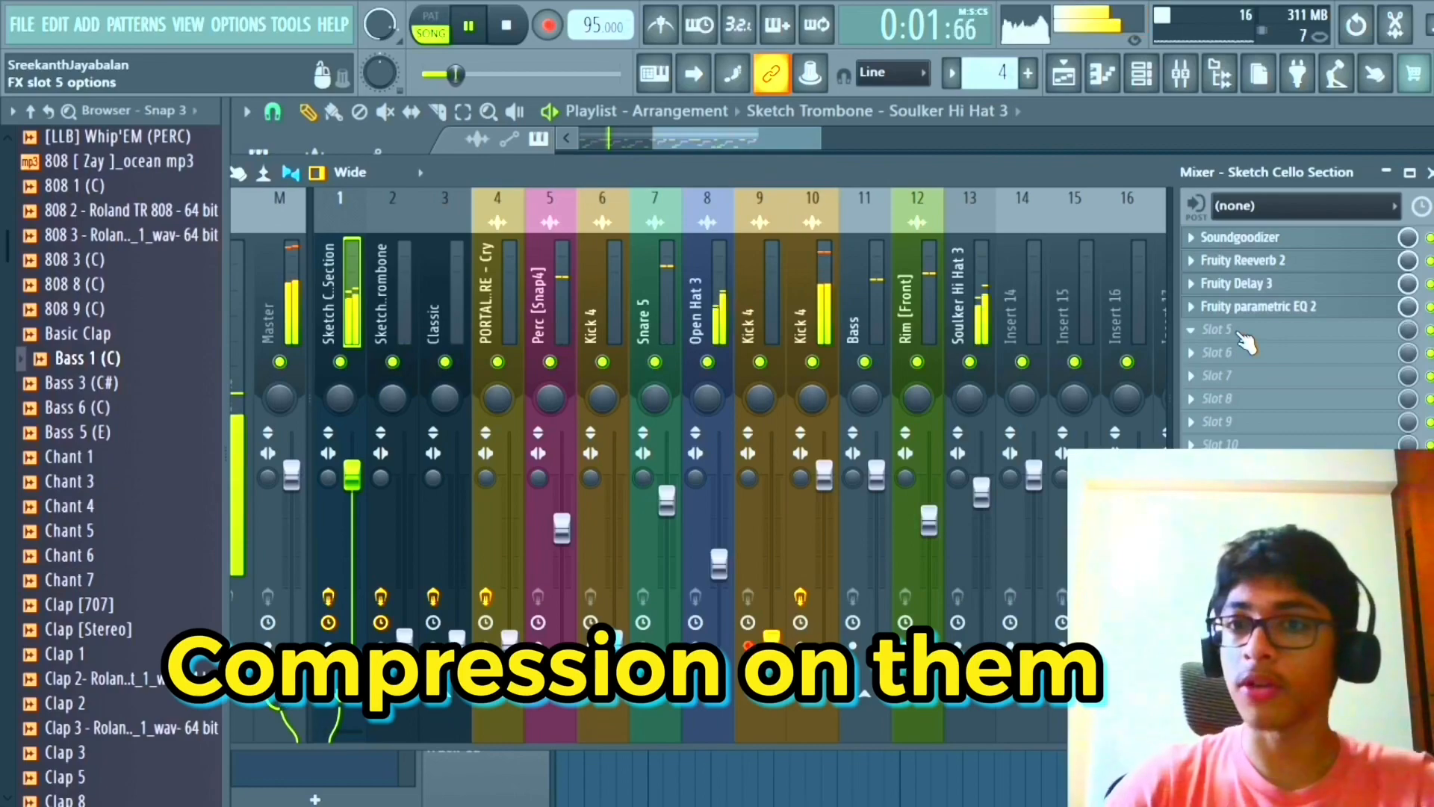
click(1242, 342)
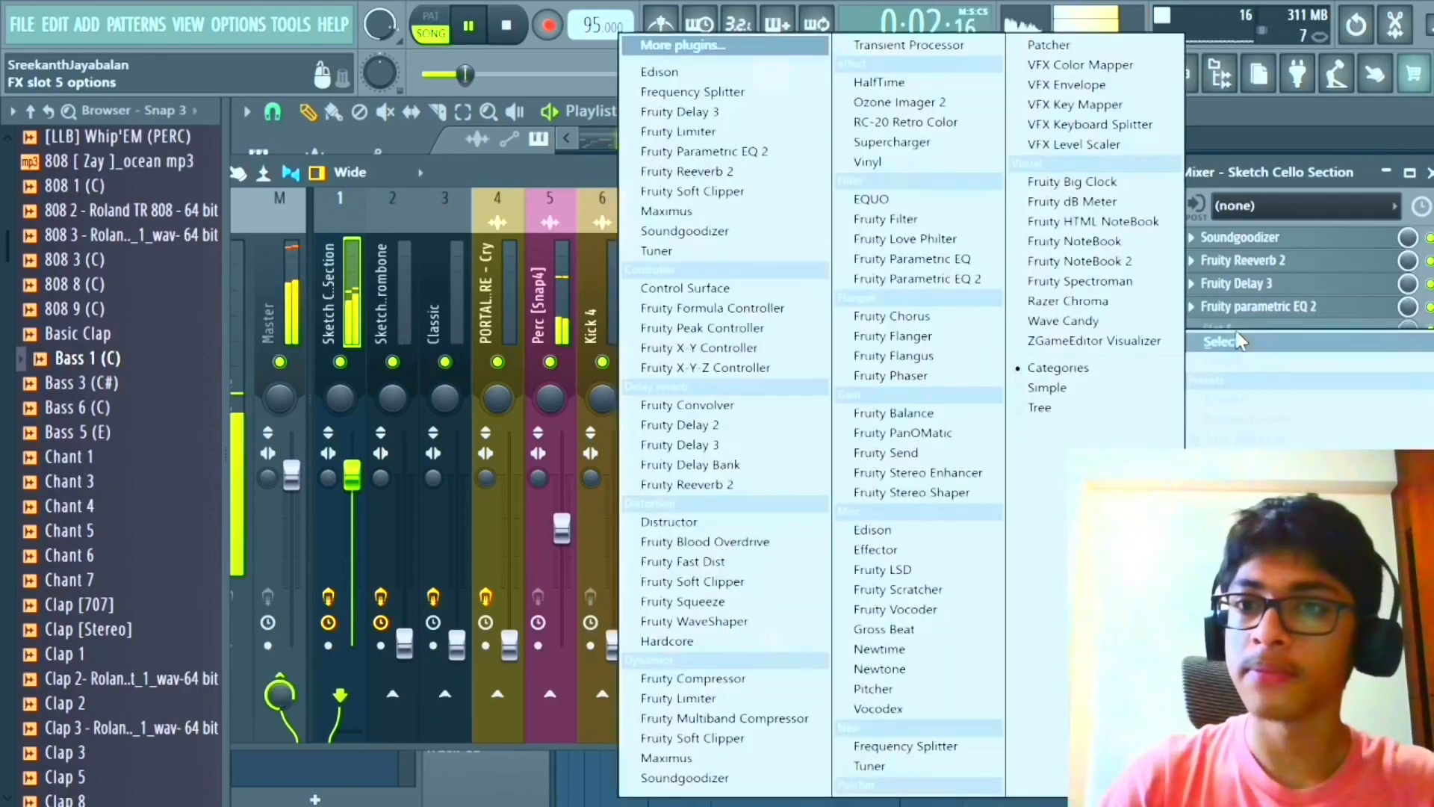
click(694, 679)
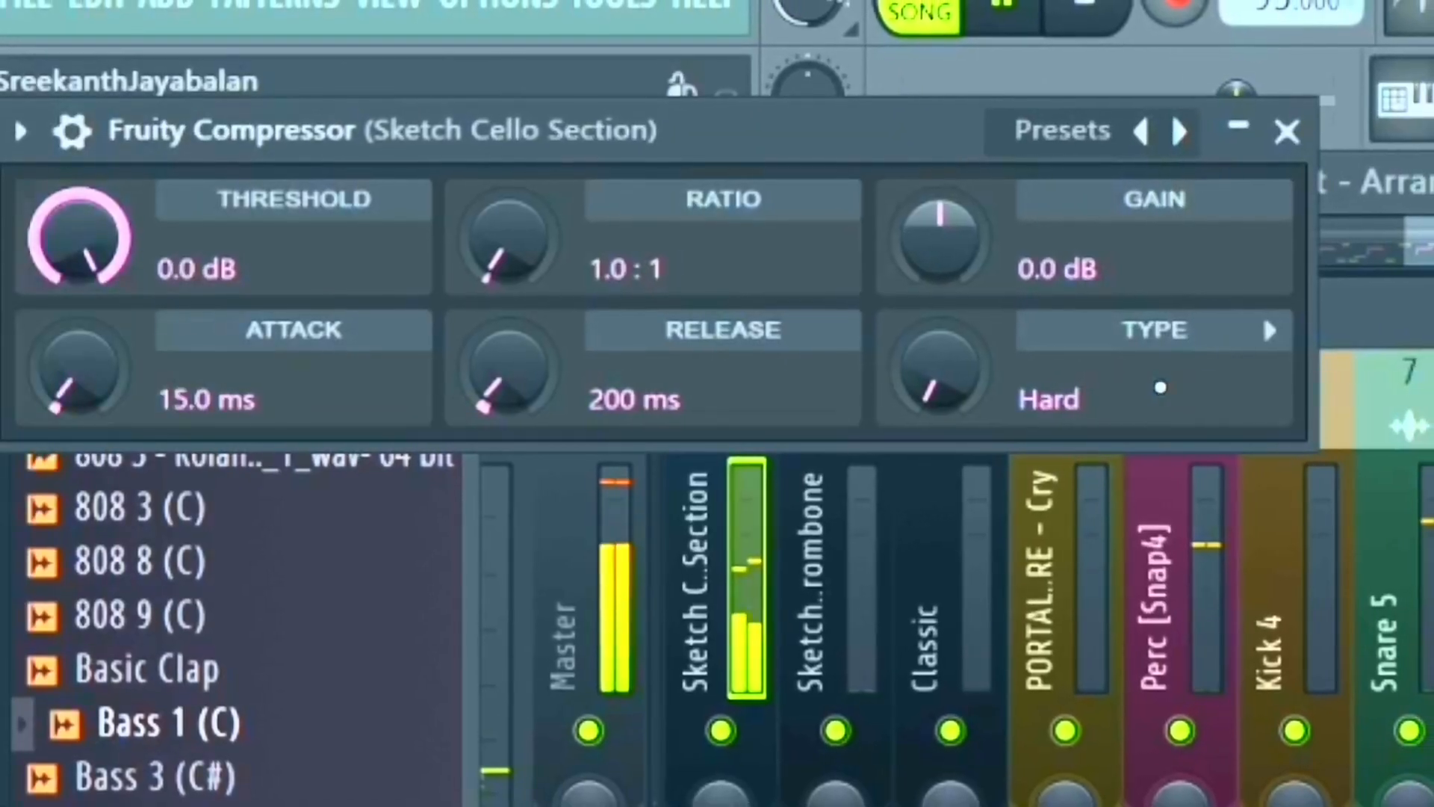
drag(1004, 283, 1005, 239)
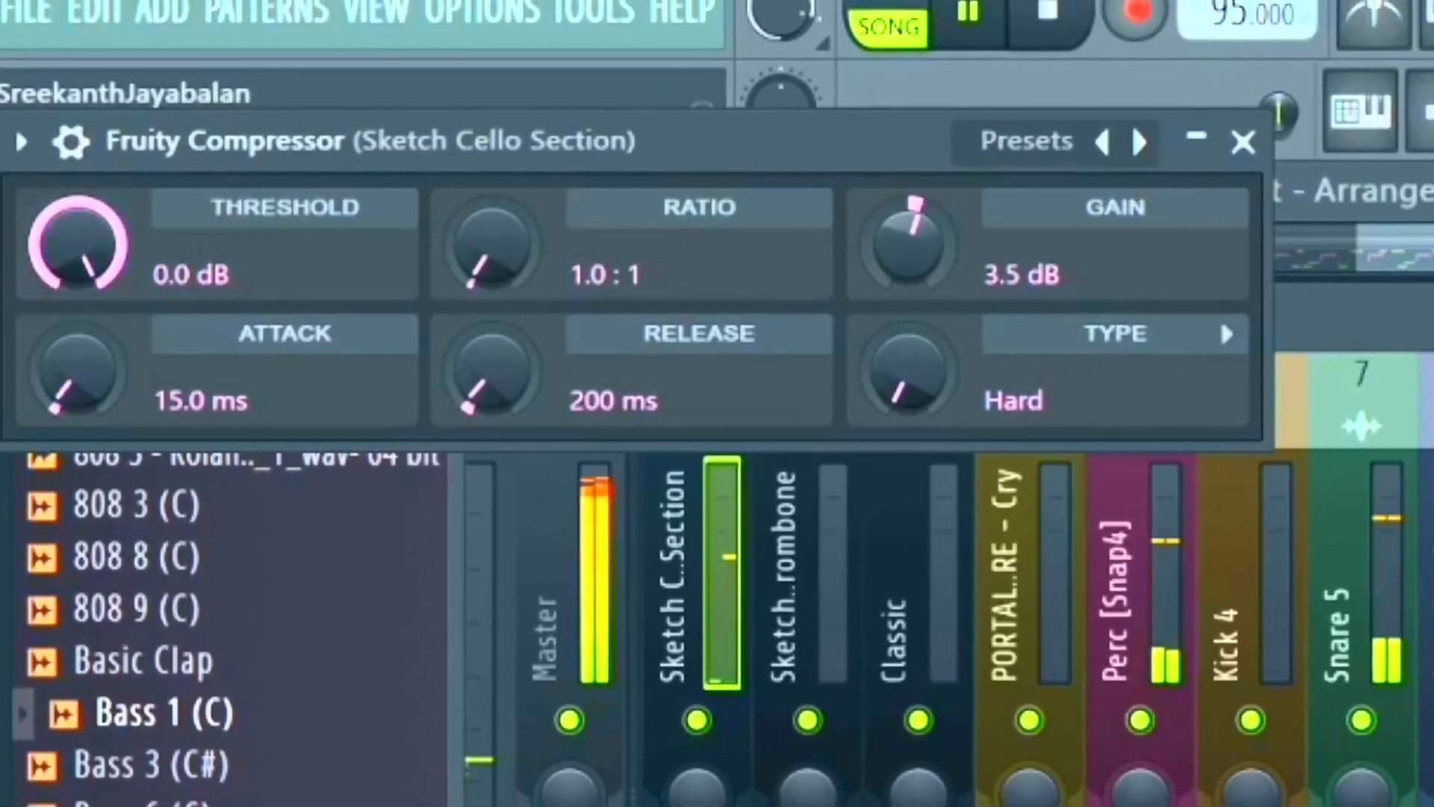
drag(945, 275, 946, 288)
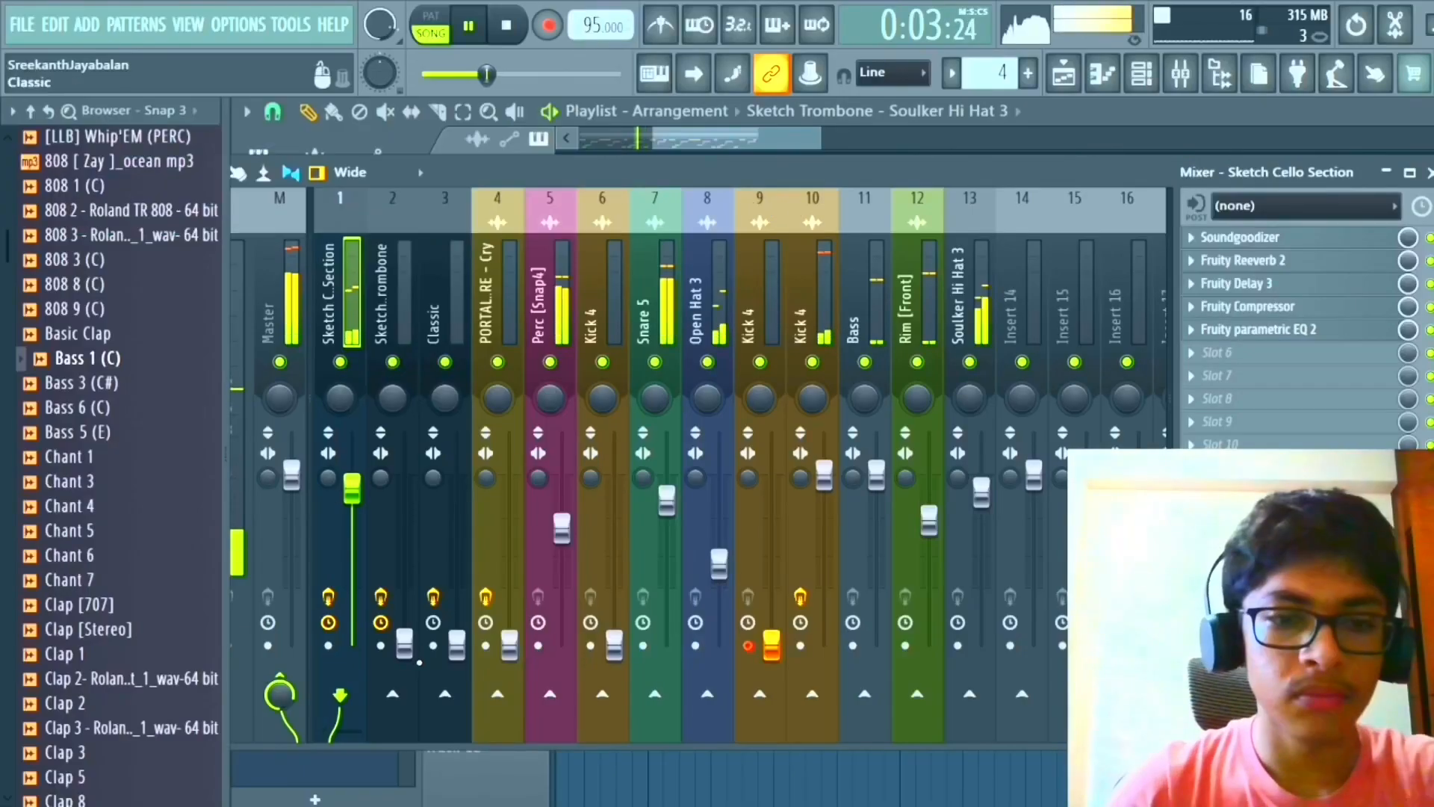
Raise the Sketch Trombone fader to balance it with the cello and start bringing up the Classic fader.
drag(404, 644, 405, 518)
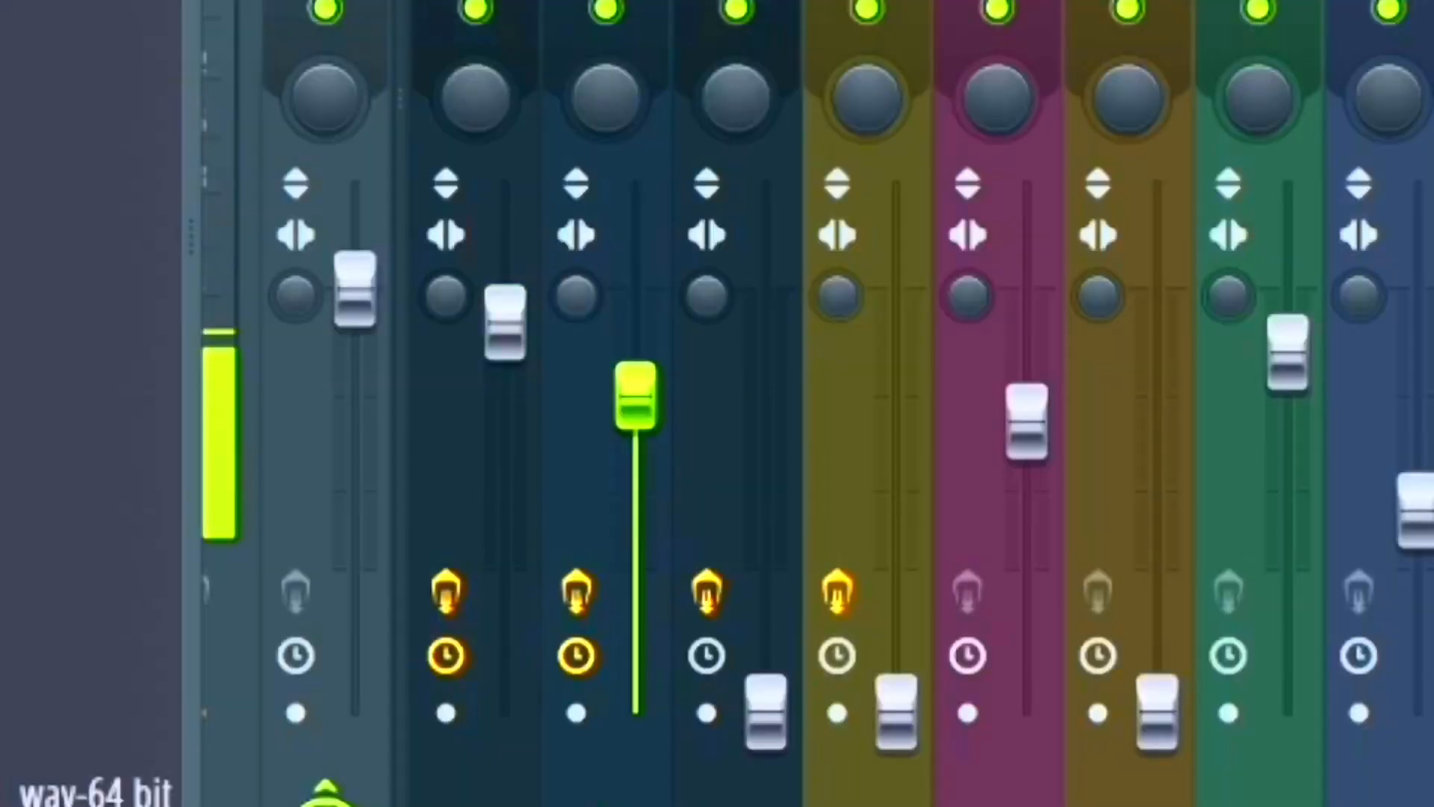
drag(636, 396, 636, 356)
mouse_move(636, 289)
mouse_down()
mouse_move(636, 355)
mouse_move(636, 289)
mouse_up()
drag(457, 646, 457, 636)
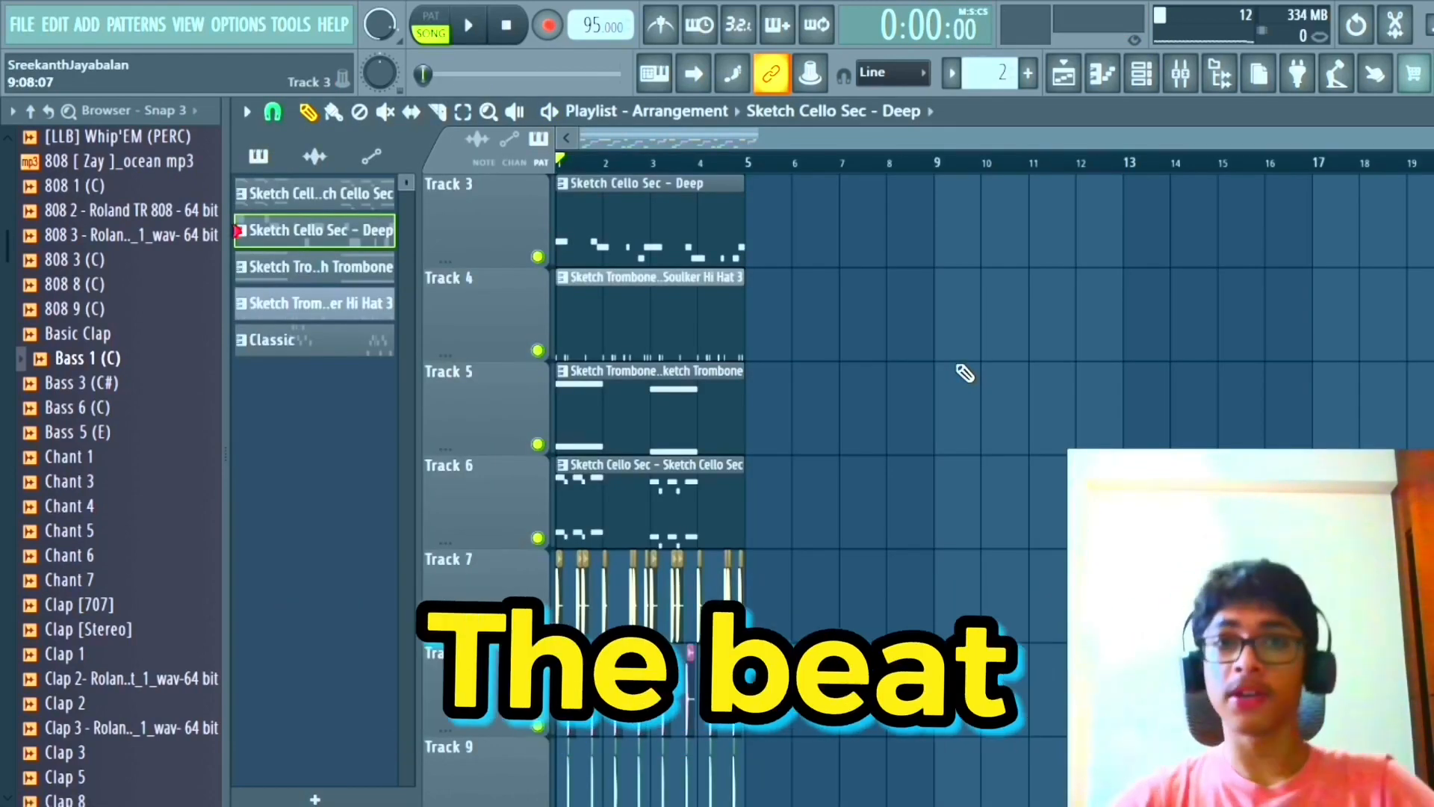
Shorten the Sketch Trombone clip on Track 5 so that it ends at the start of bar 8.
scroll(956, 359, down, 5)
scroll(948, 378, up, 4)
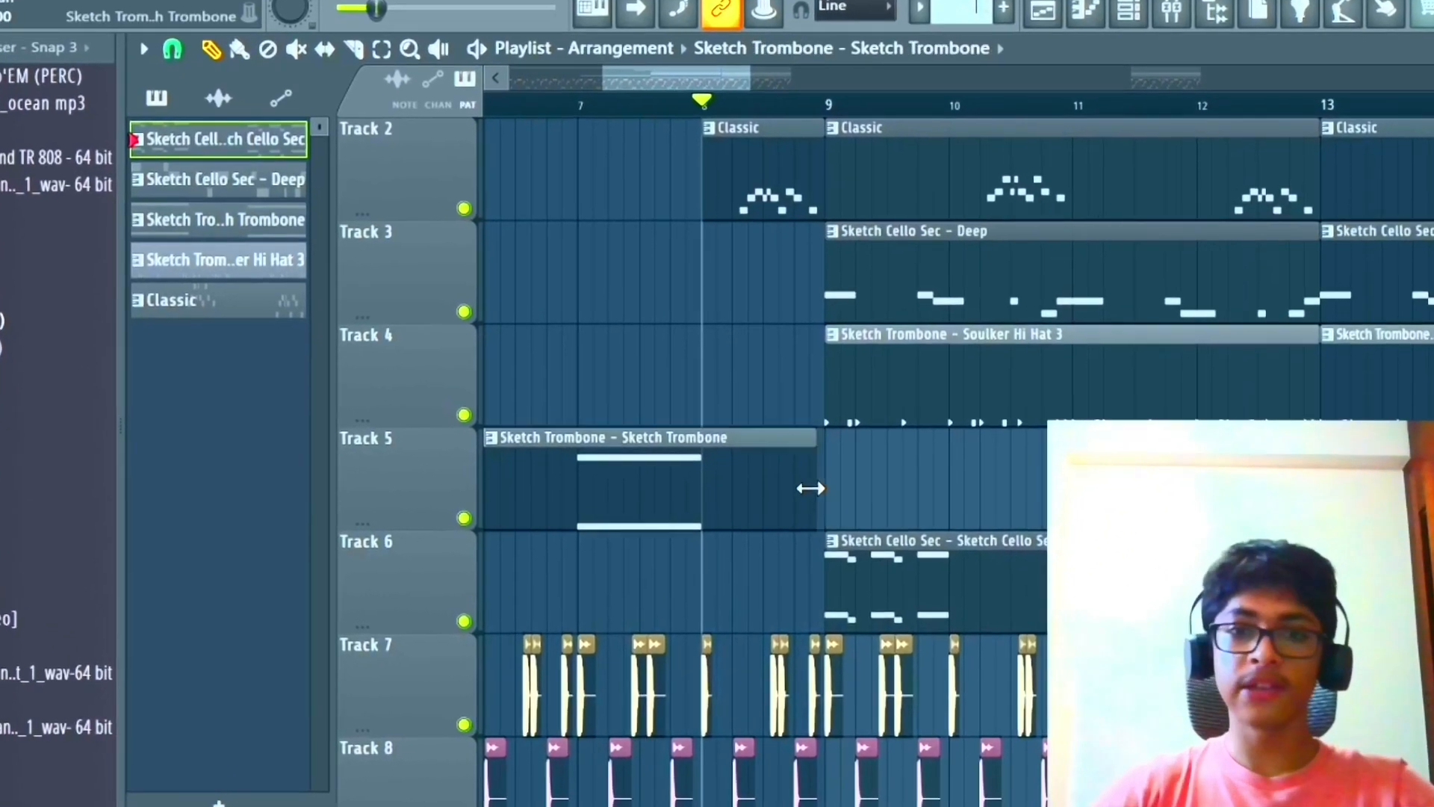
drag(835, 493, 715, 493)
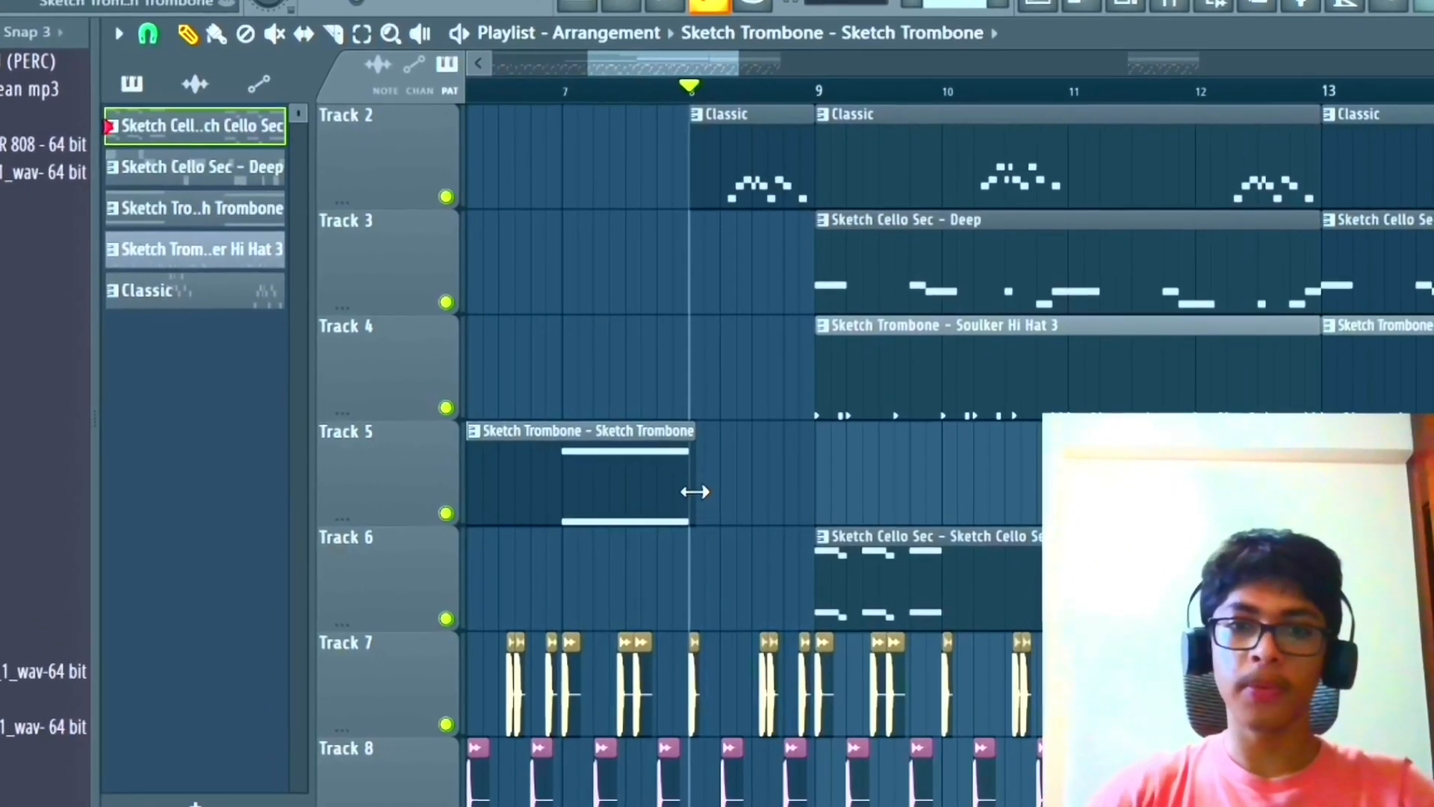
scroll(799, 407, up, 1)
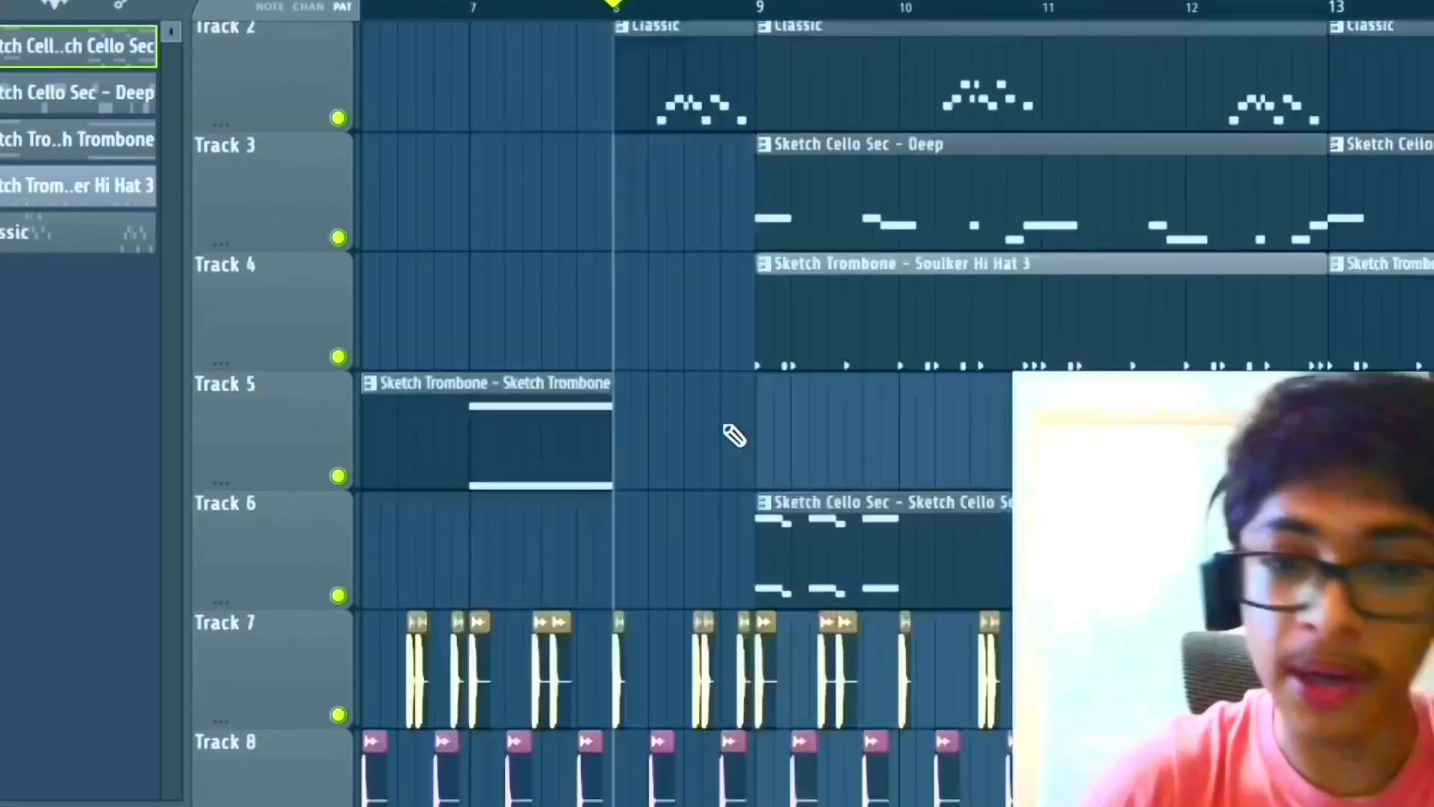
Delete the selected drum clips between bars 8 and 9 on Tracks 7, 8, 9 and 11, and play back the break.
scroll(734, 436, down, 3)
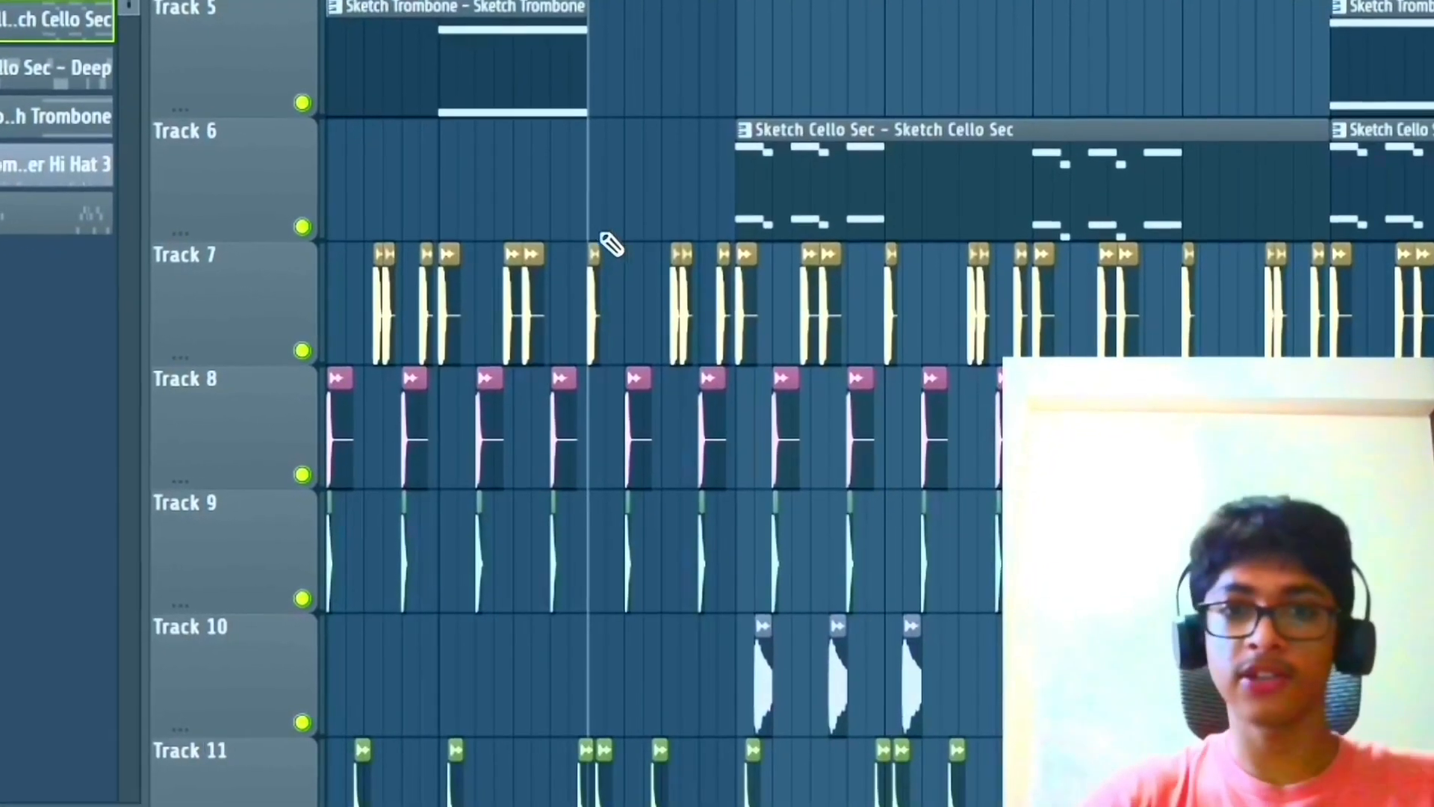
drag(573, 213, 684, 607)
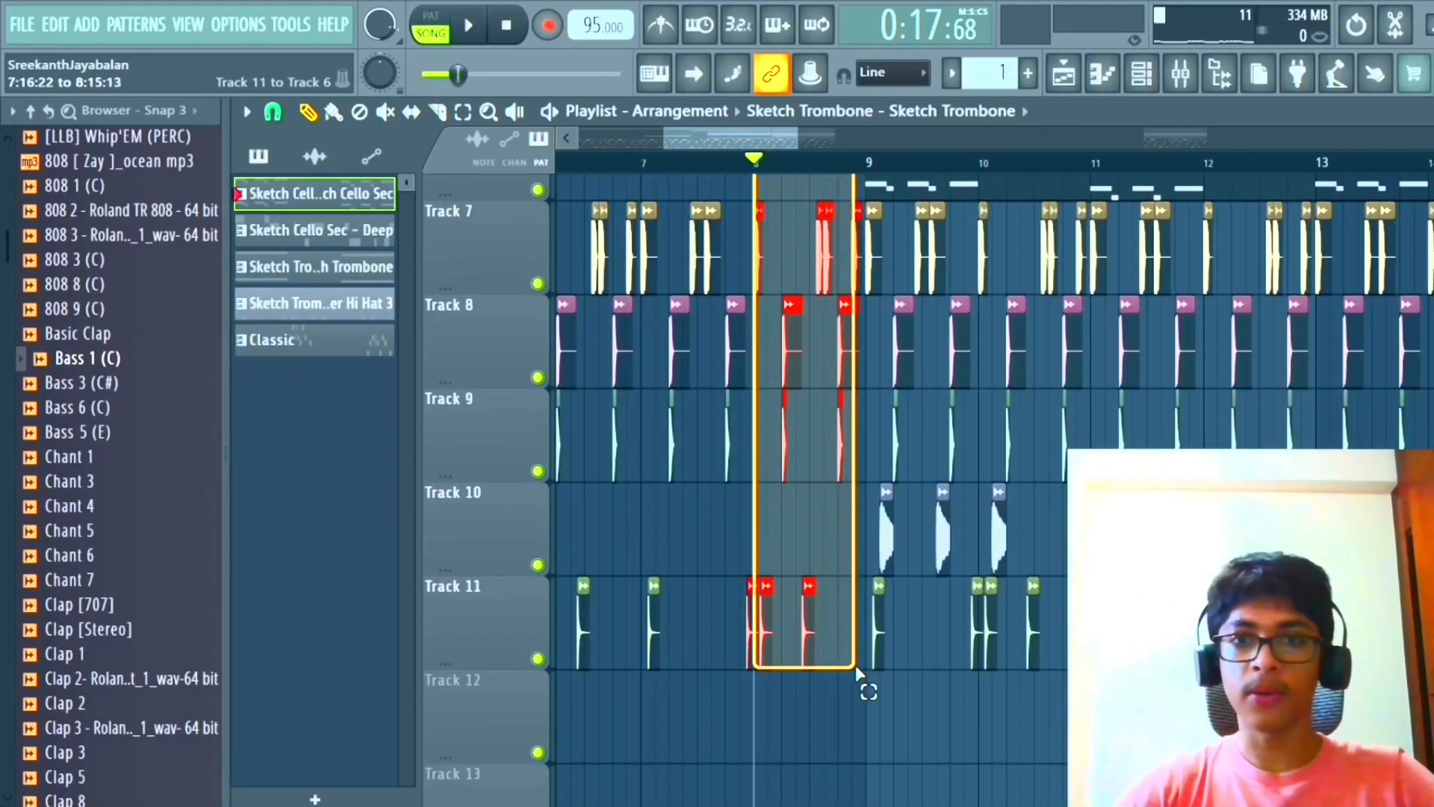
drag(858, 672, 859, 673)
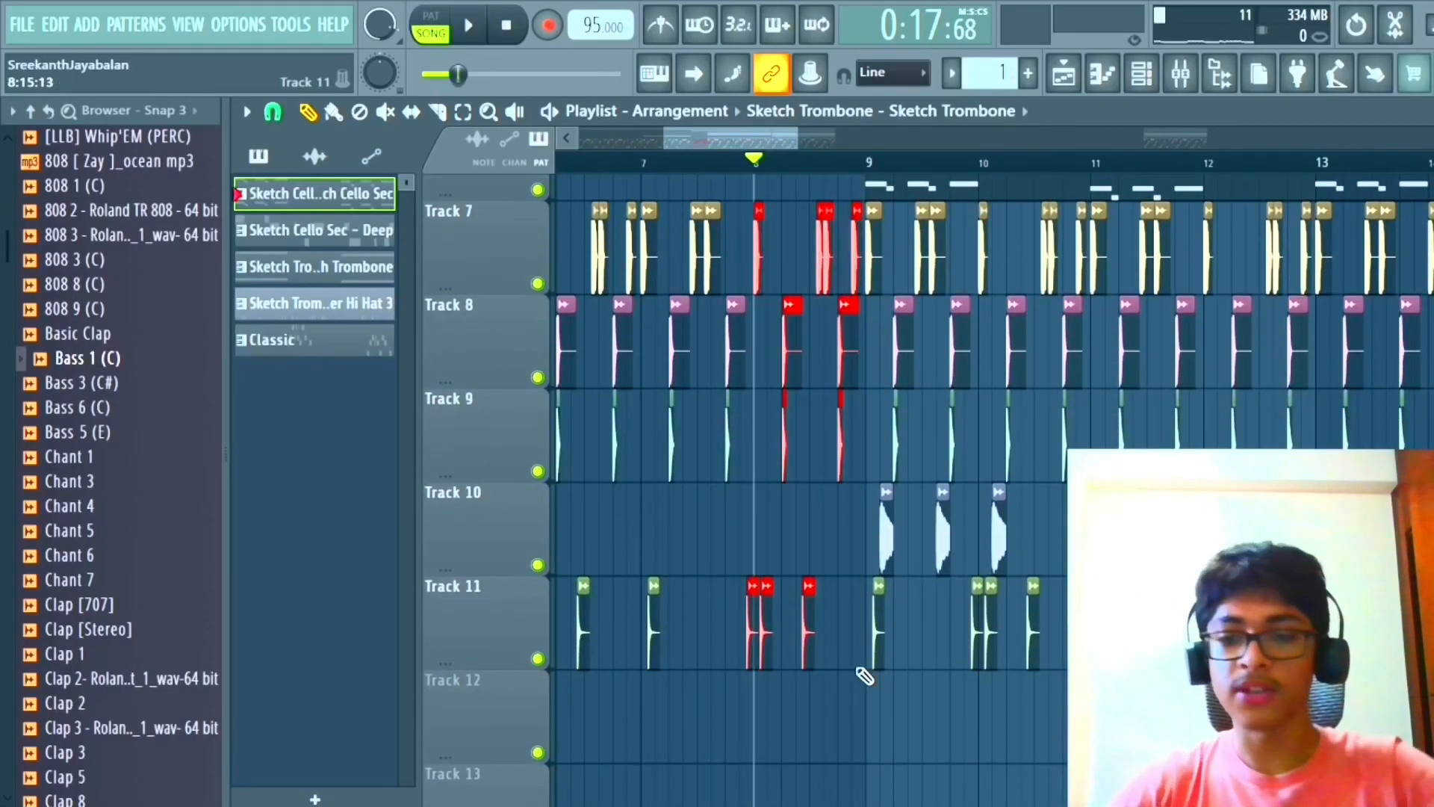
key(Delete)
scroll(845, 598, up, 5)
key(space)
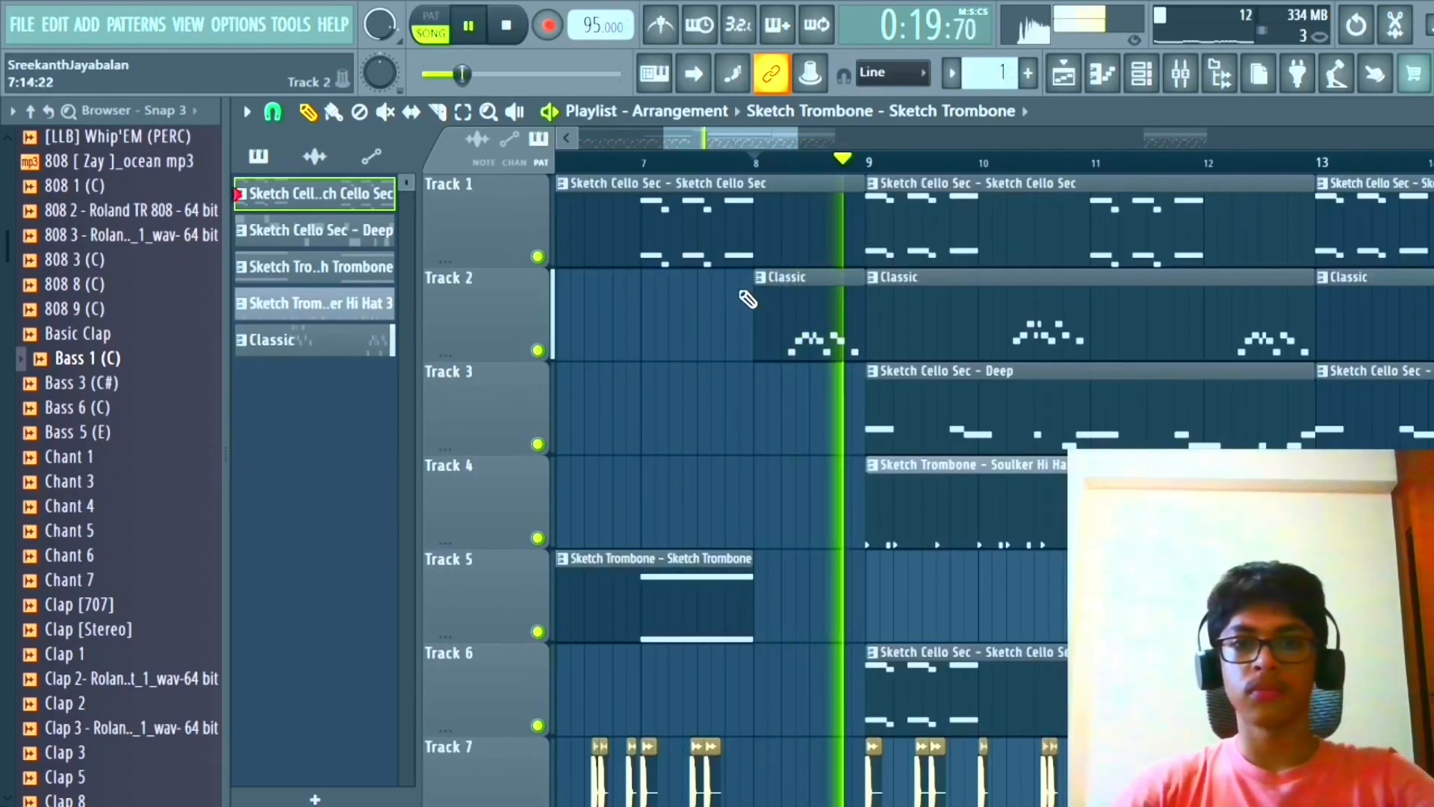
key(space)
Examine the arrangement from bar 1 to bar 17, reviewing the melody, bass and drum clips on Tracks 1 to 11.
scroll(668, 336, down, 3)
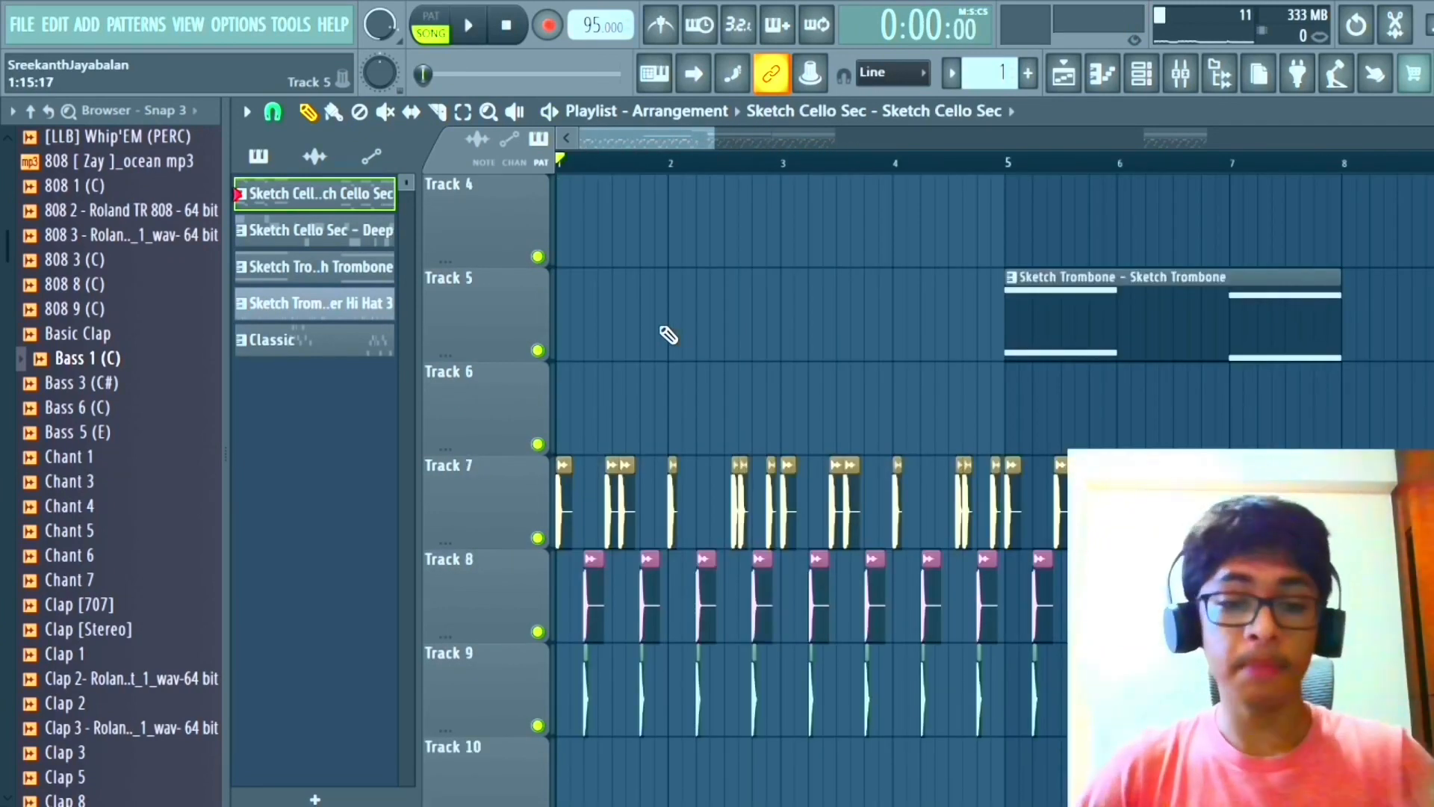
scroll(770, 383, down, 3)
scroll(763, 377, up, 3)
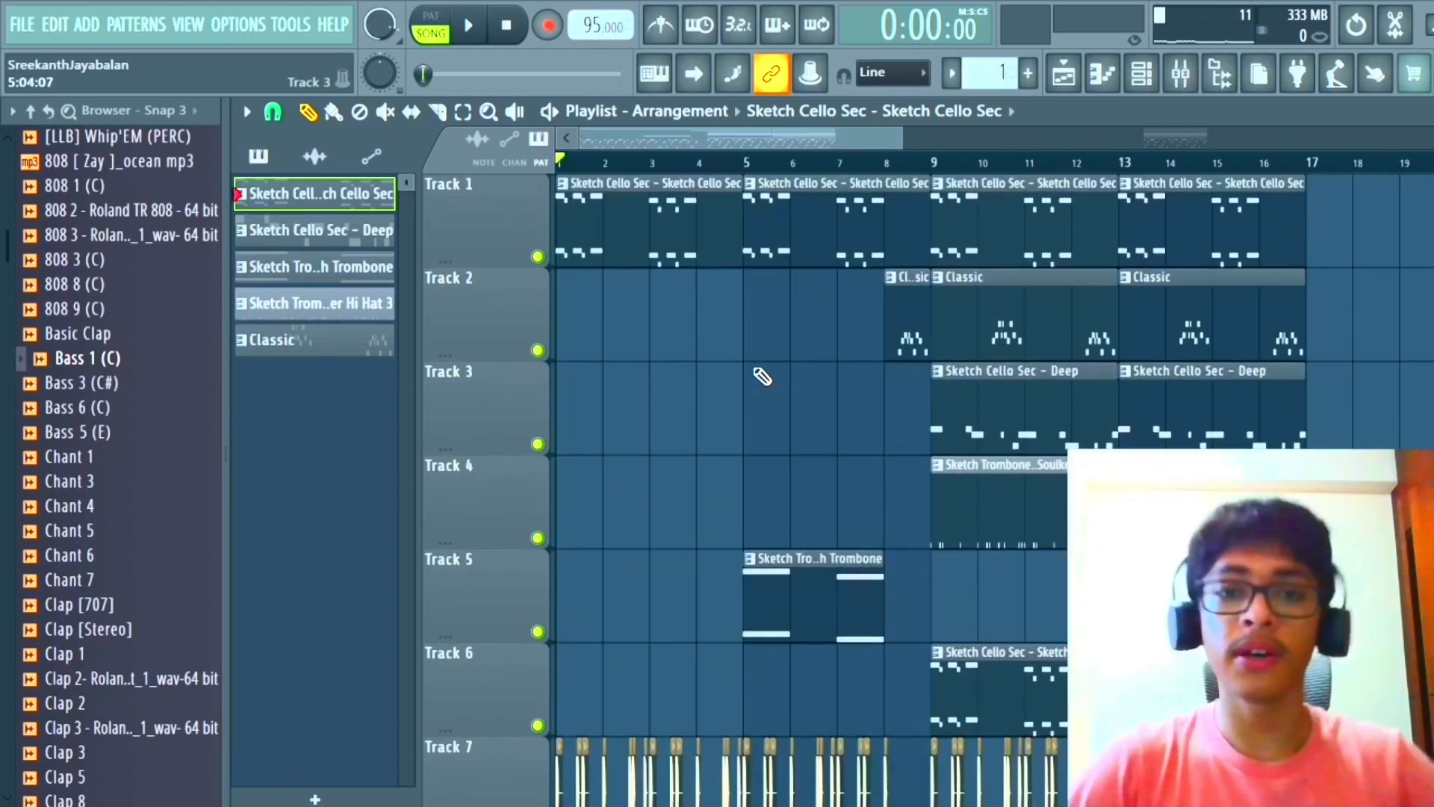
scroll(742, 389, down, 6)
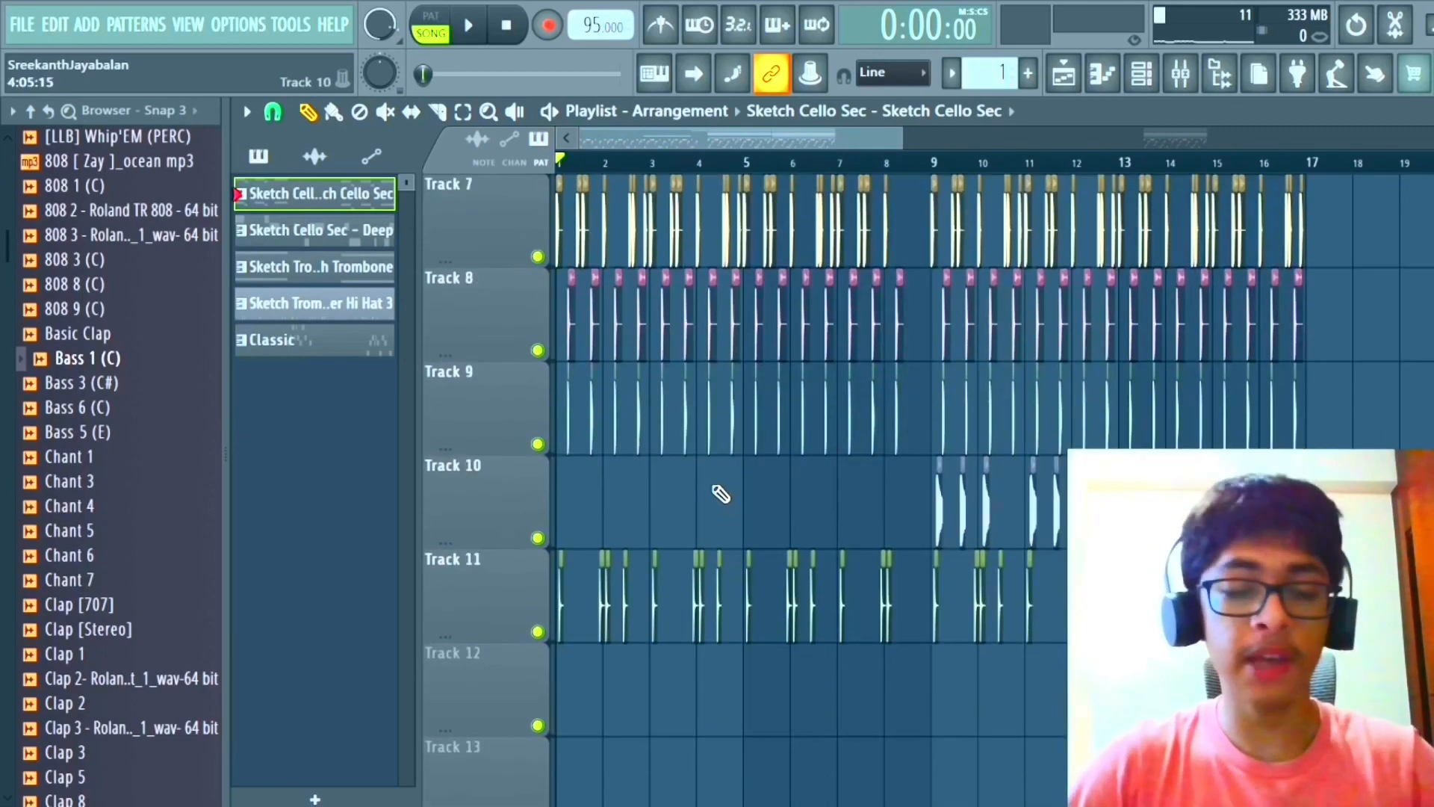
scroll(721, 494, up, 5)
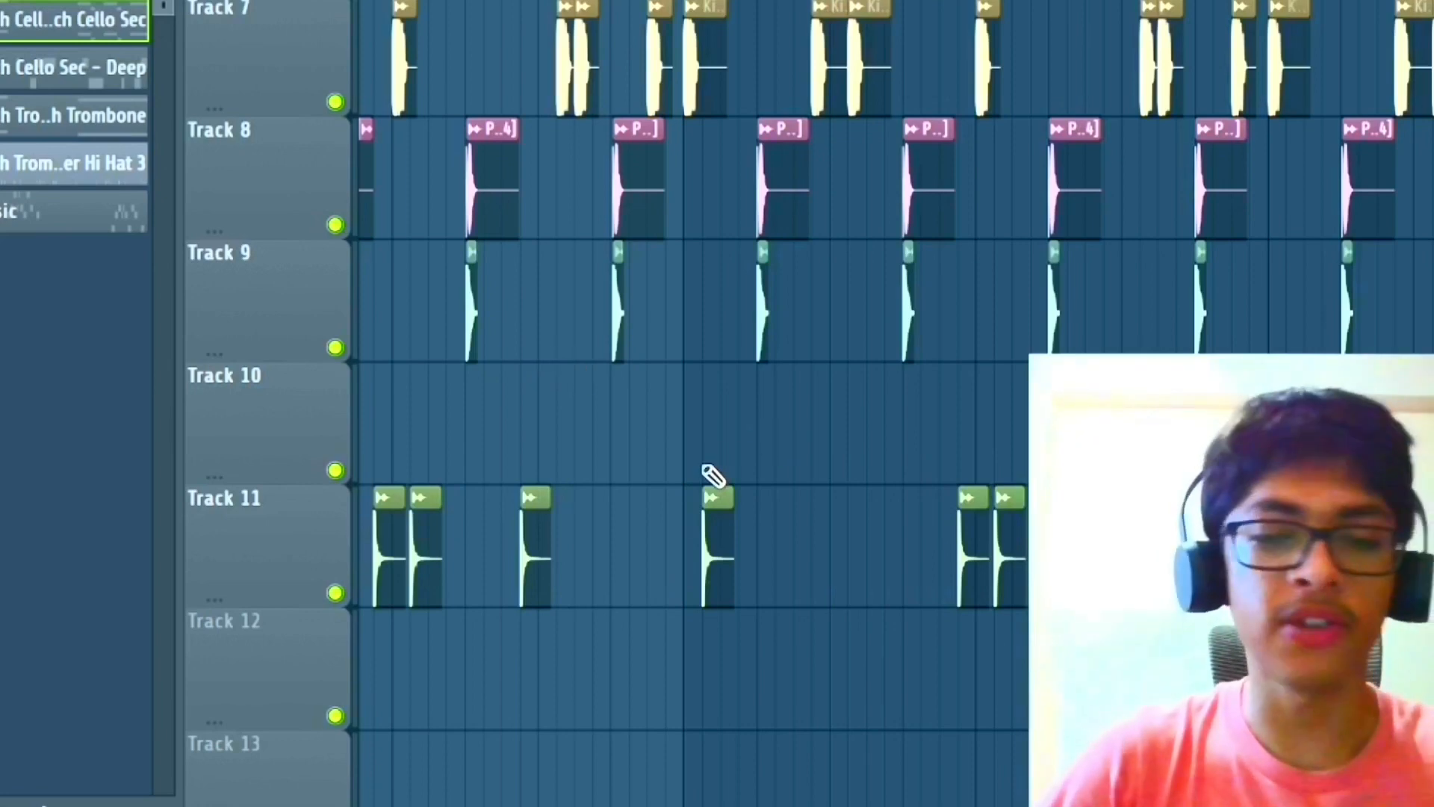
scroll(731, 393, up, 1)
scroll(731, 393, down, 2)
scroll(730, 393, down, 4)
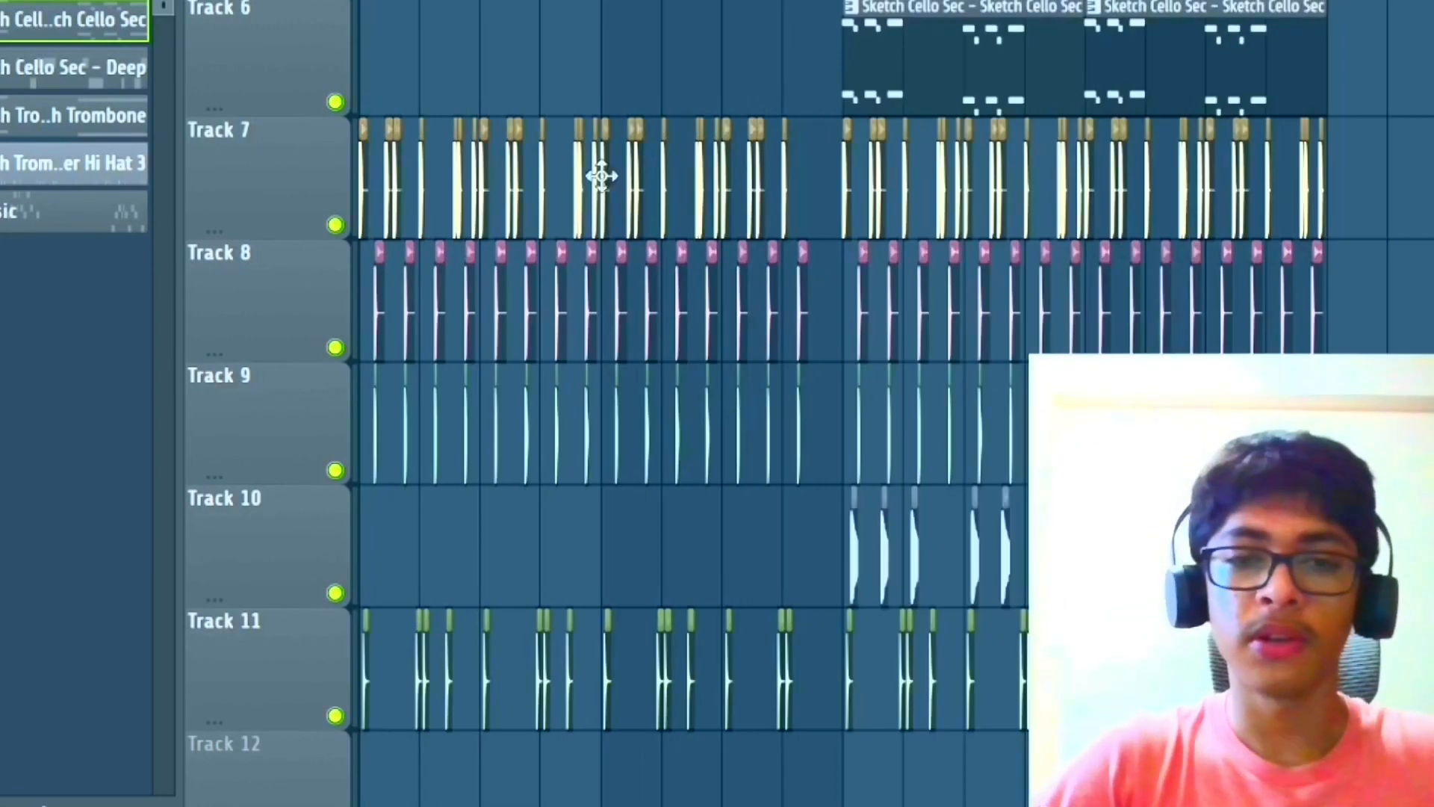
scroll(602, 175, up, 6)
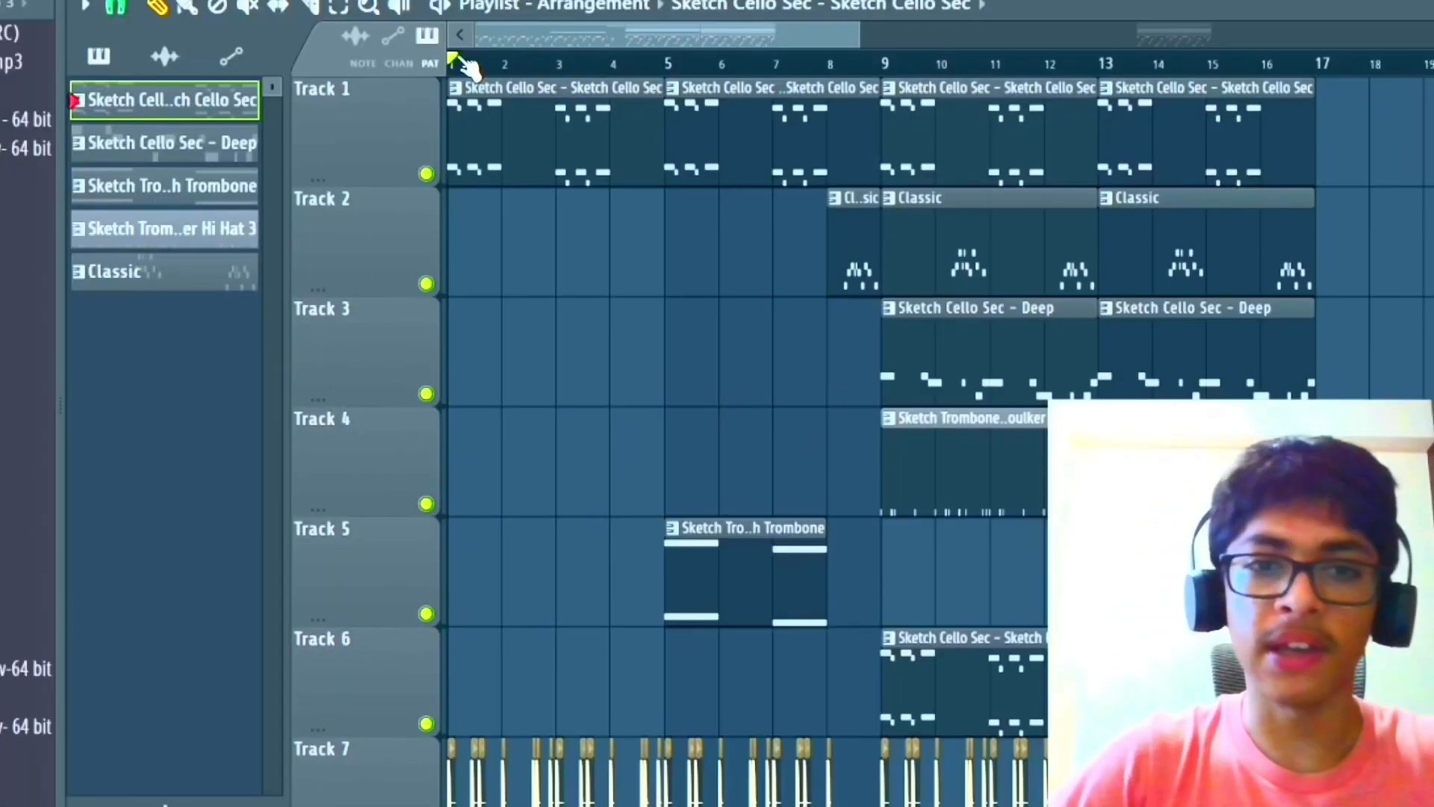
key(space)
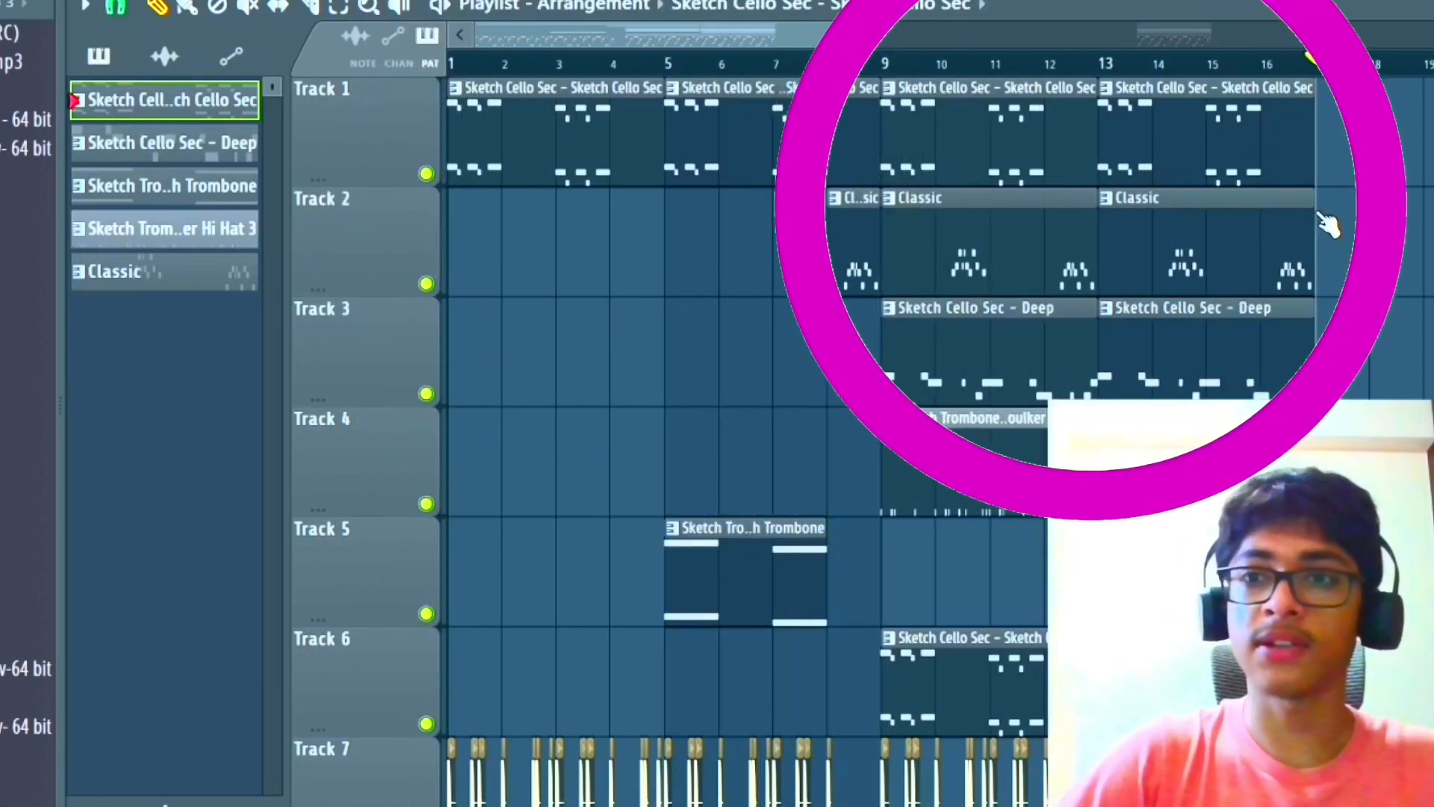
scroll(897, 112, down, 3)
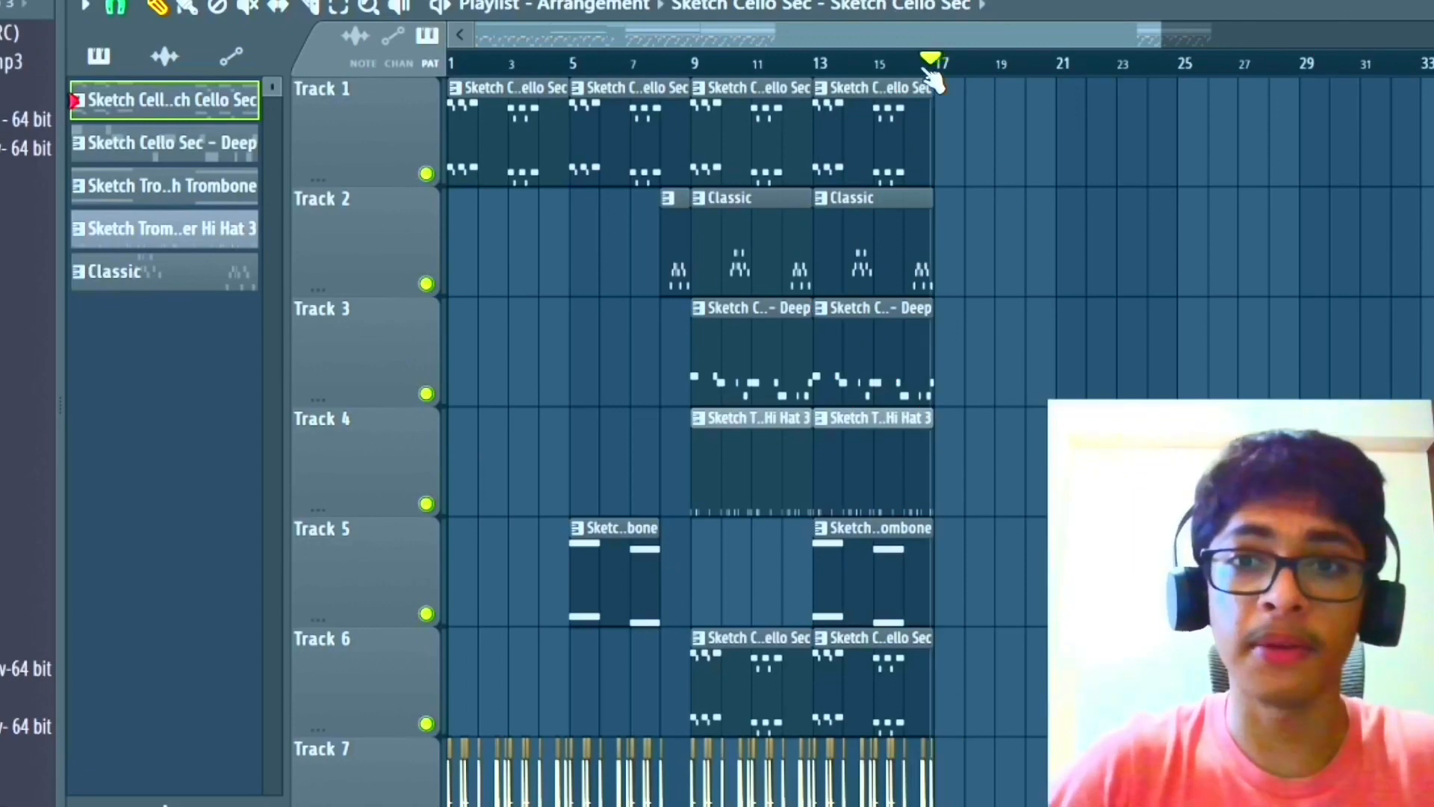